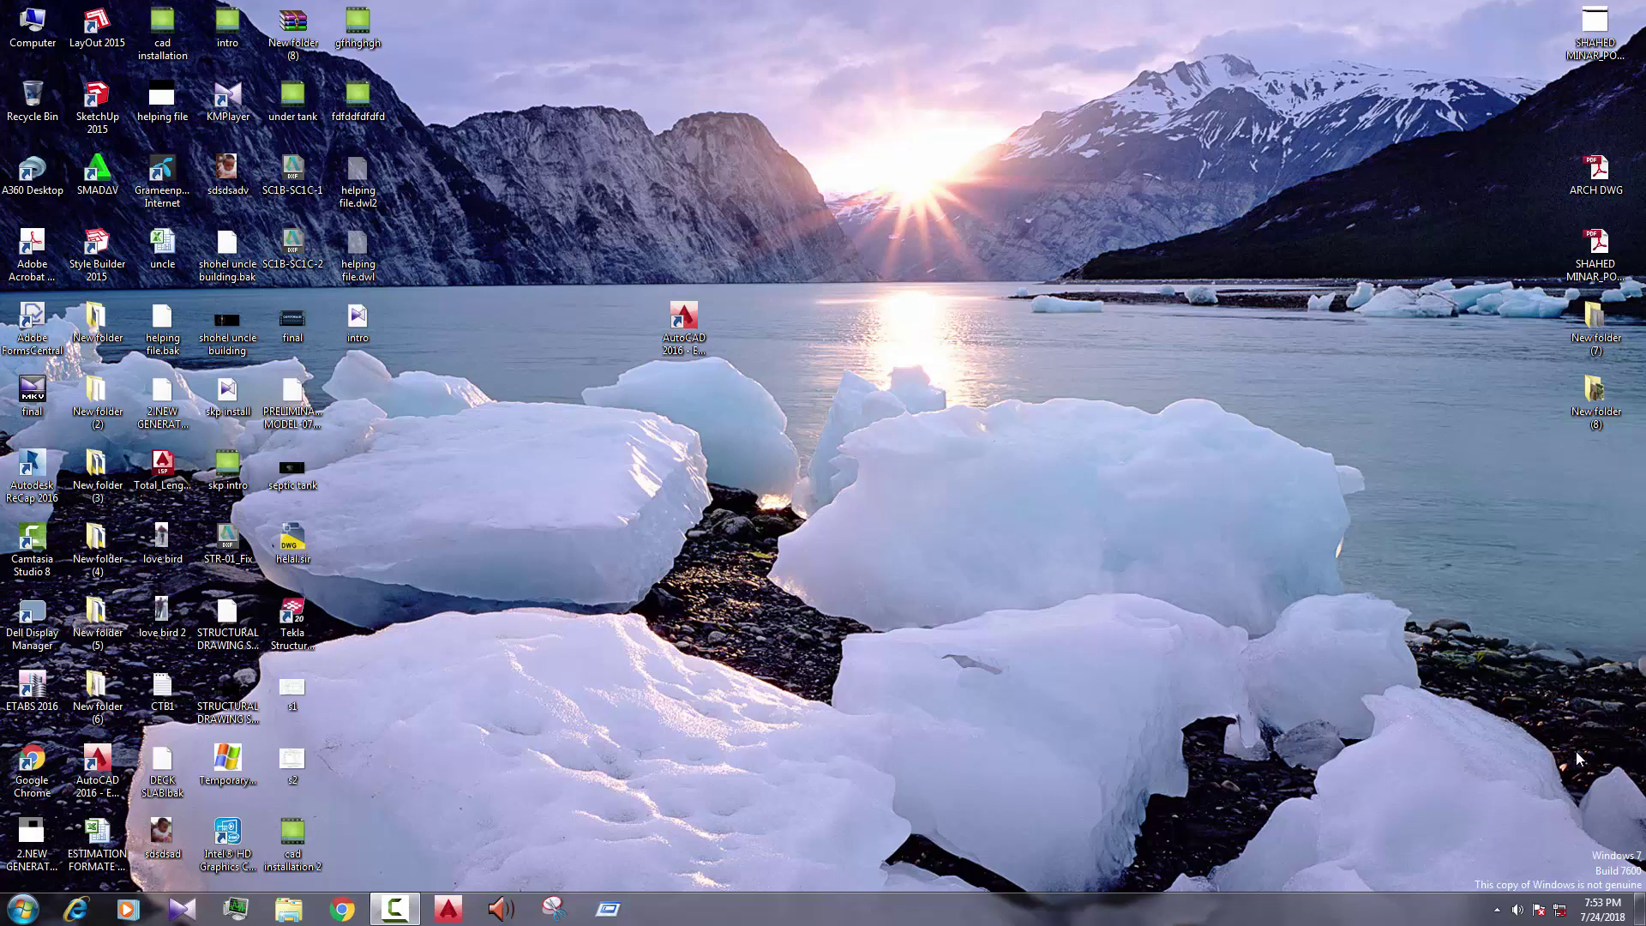
Step: Launch AutoCAD 2016 and start a new blank drawing, Drawing1
left_click(687, 321)
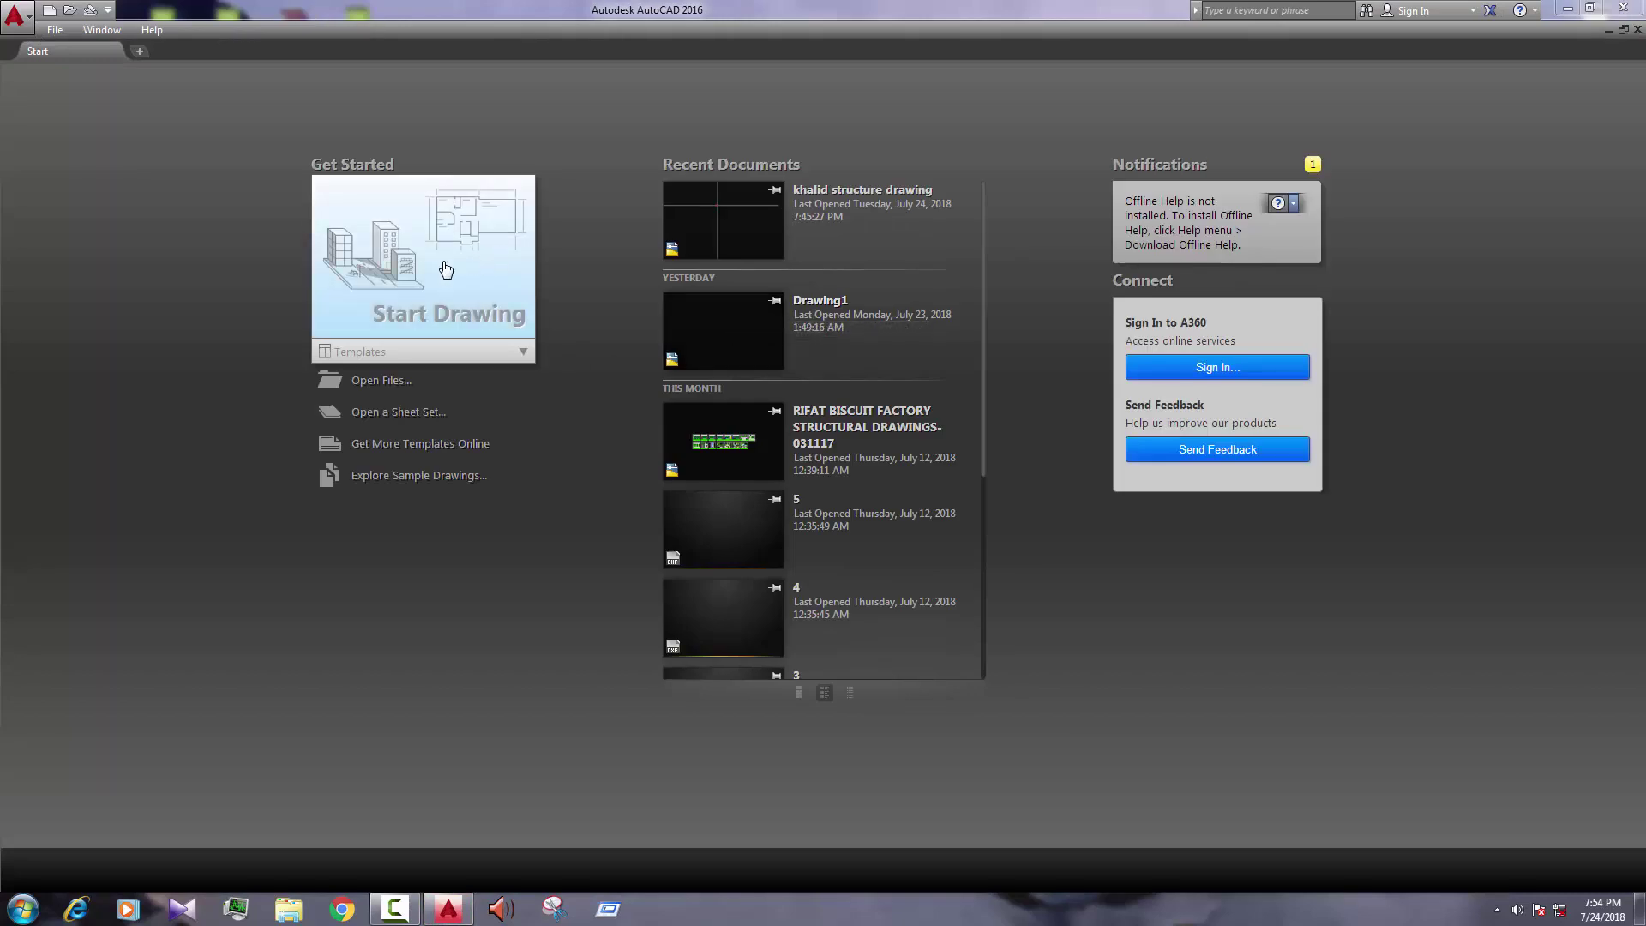
left_click(445, 270)
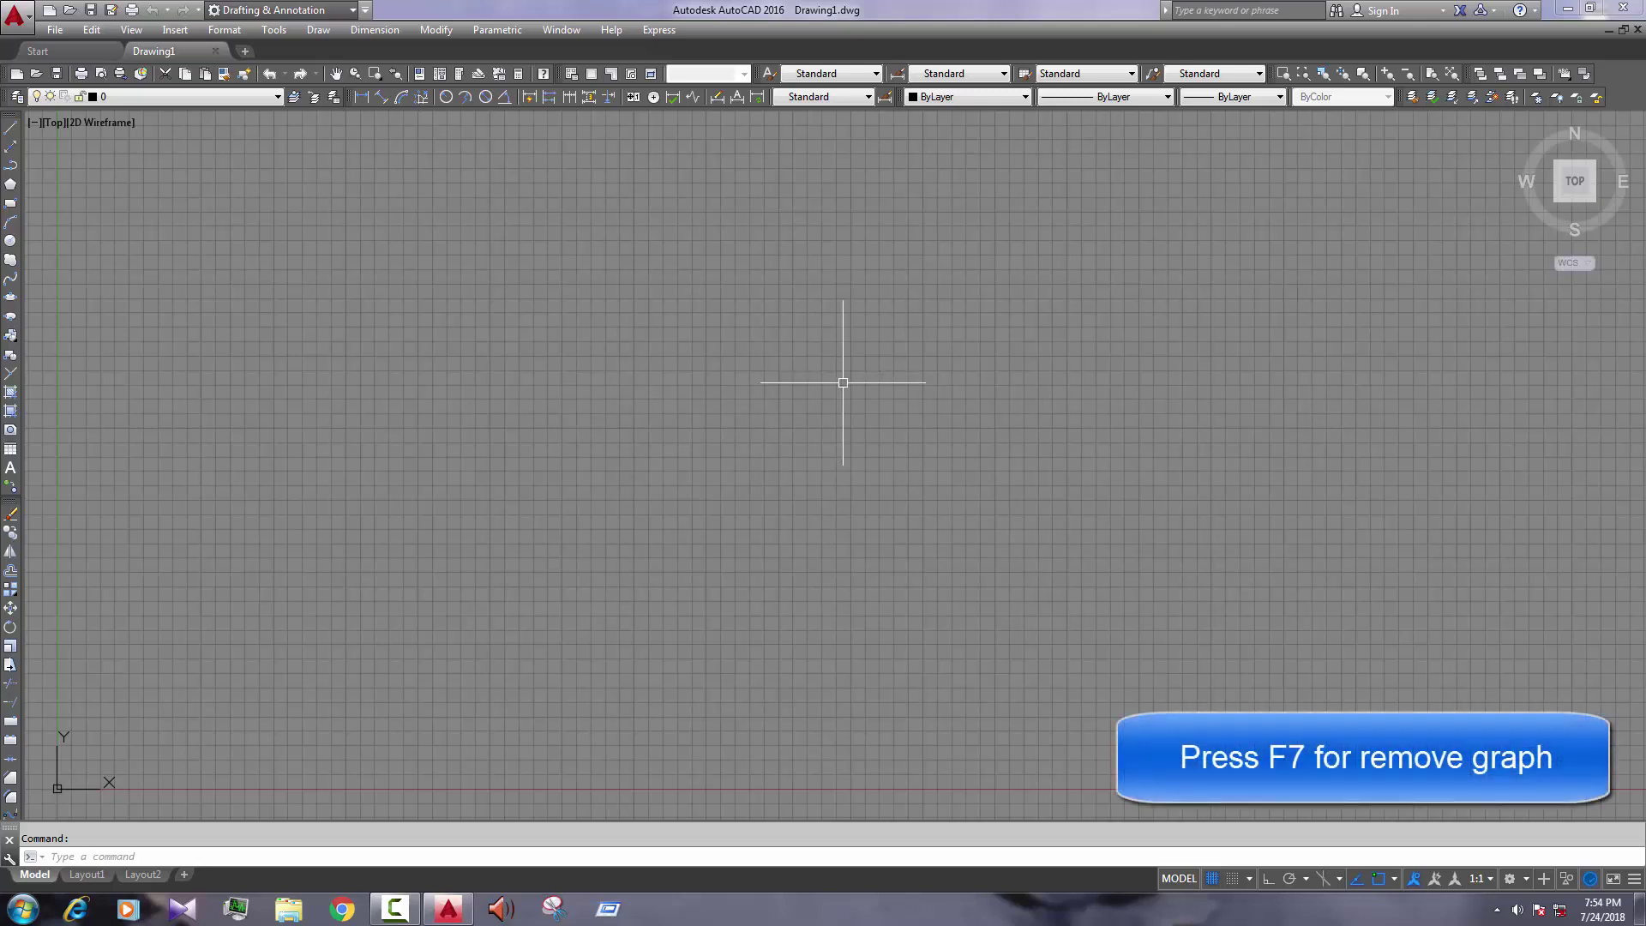
Step: Turn Ortho mode on with F8 and switch the grid off with F7
key("F8")
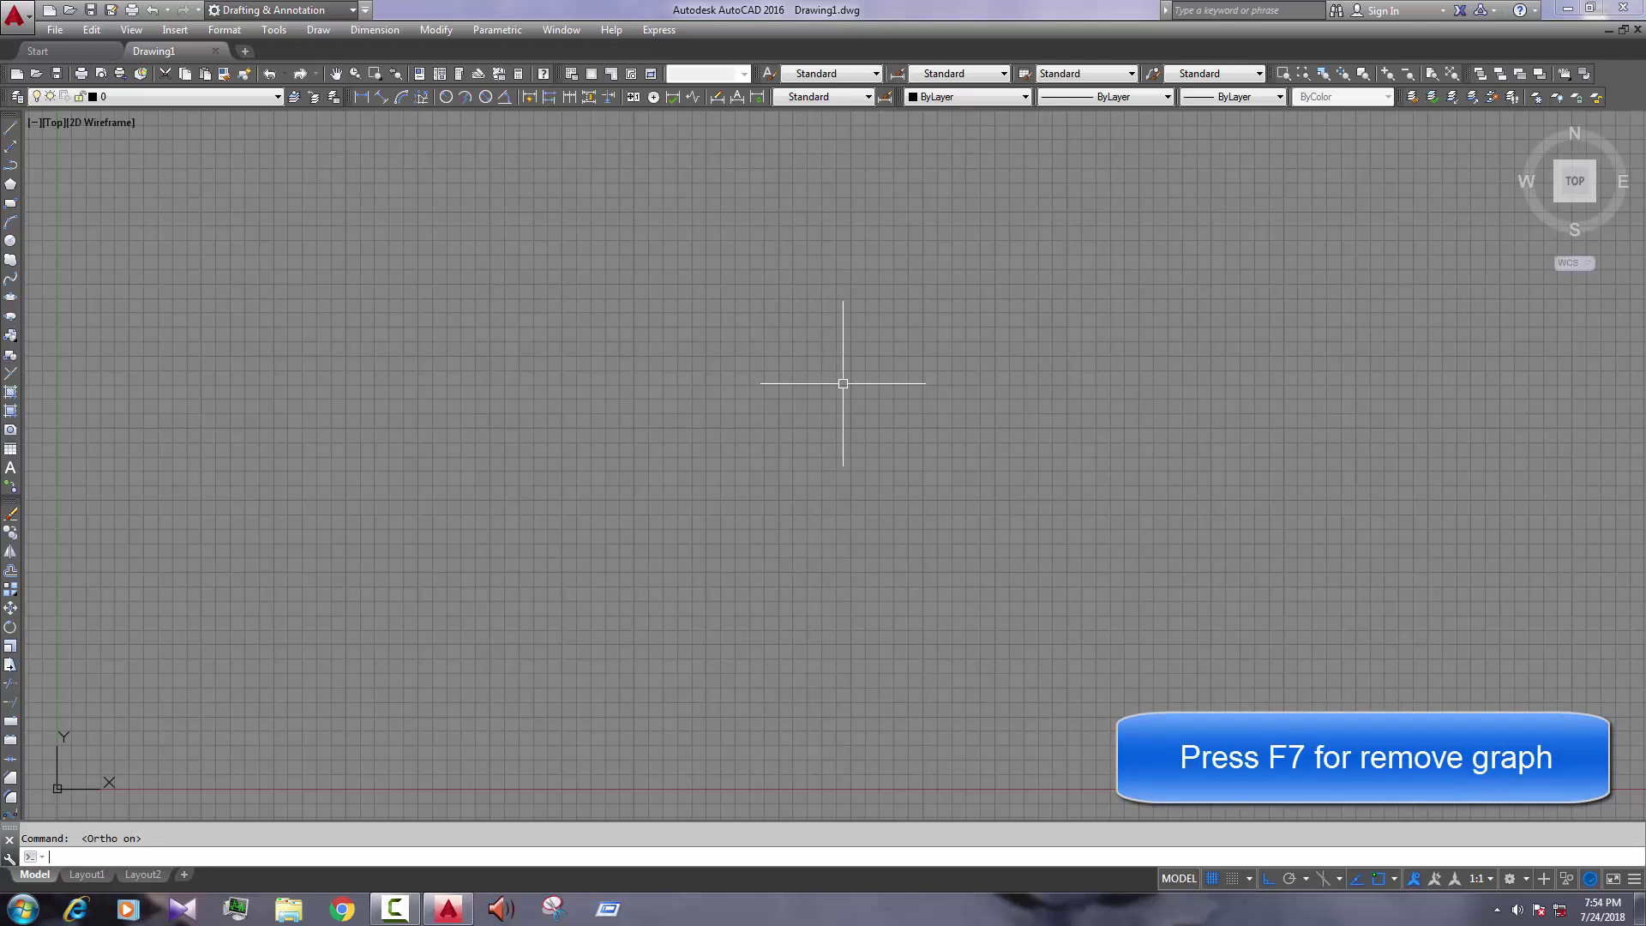
key("F7")
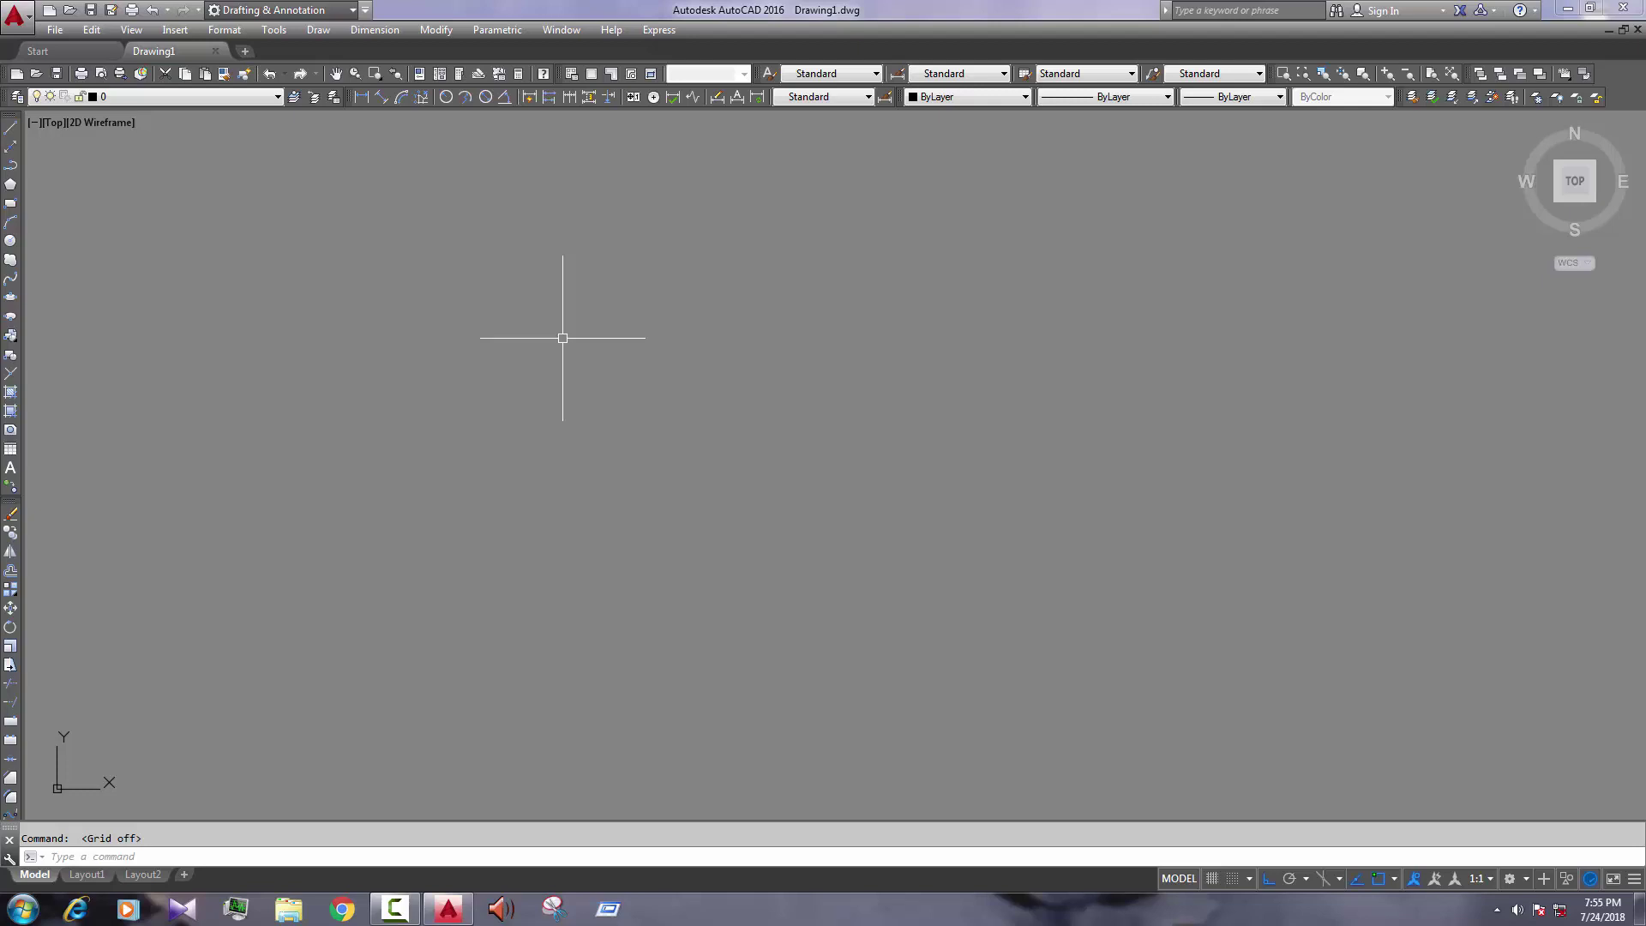
Step: Set the 2D model space uniform background colour to Black in Options
type("op")
key("Return")
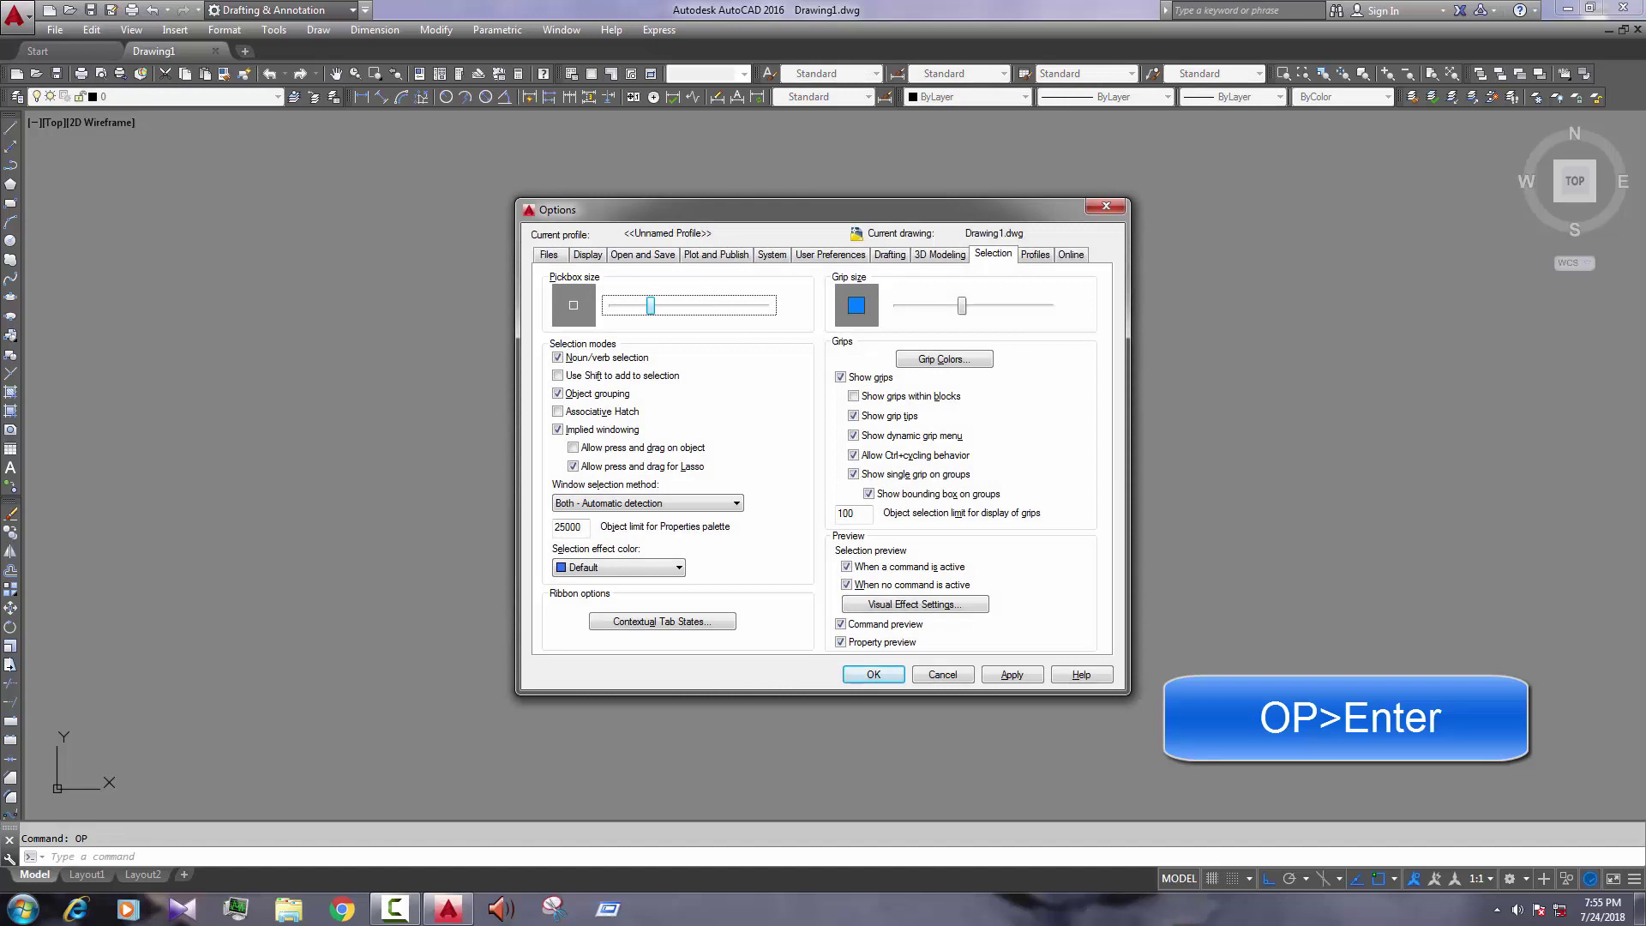
left_click(589, 254)
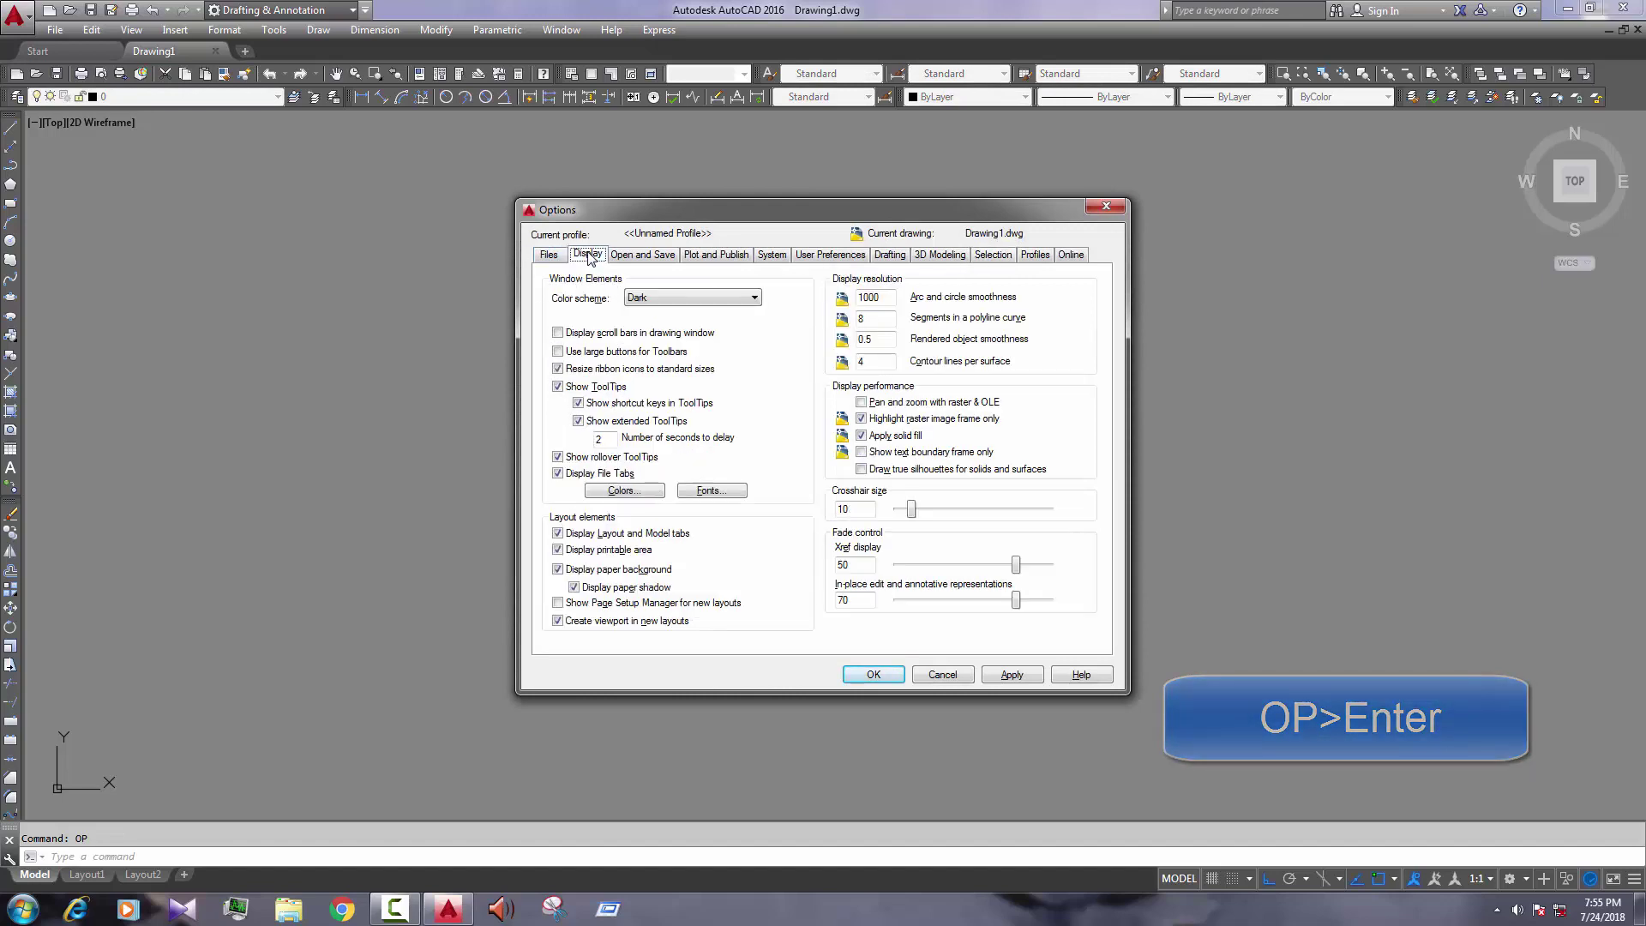
left_click(624, 490)
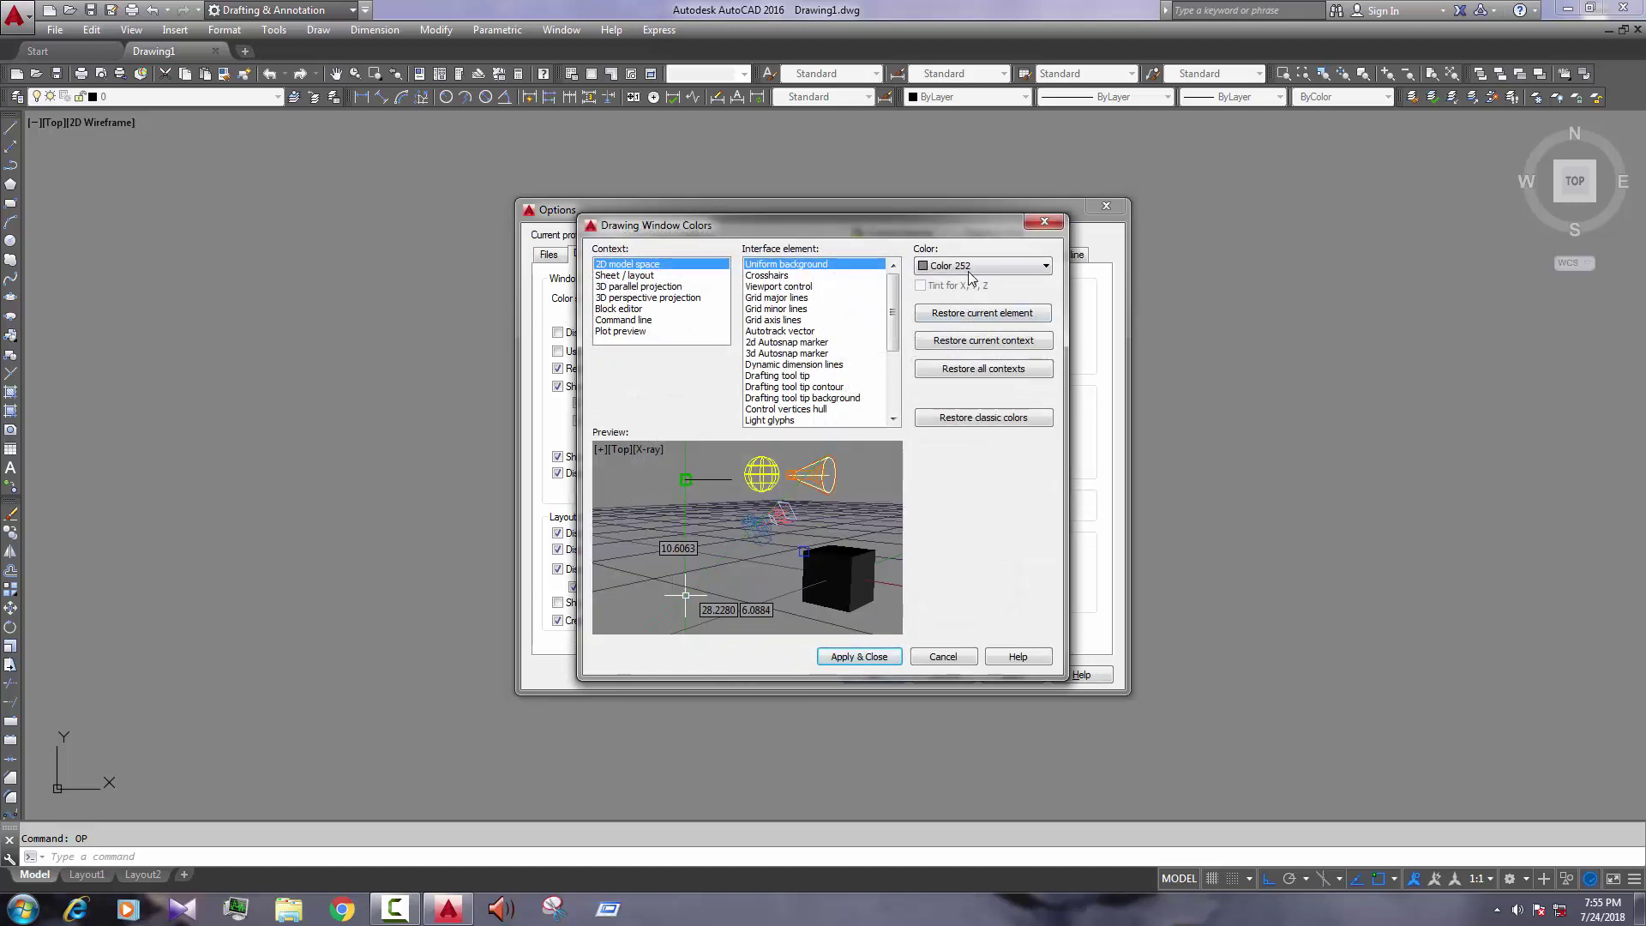
mouse_move(638, 276)
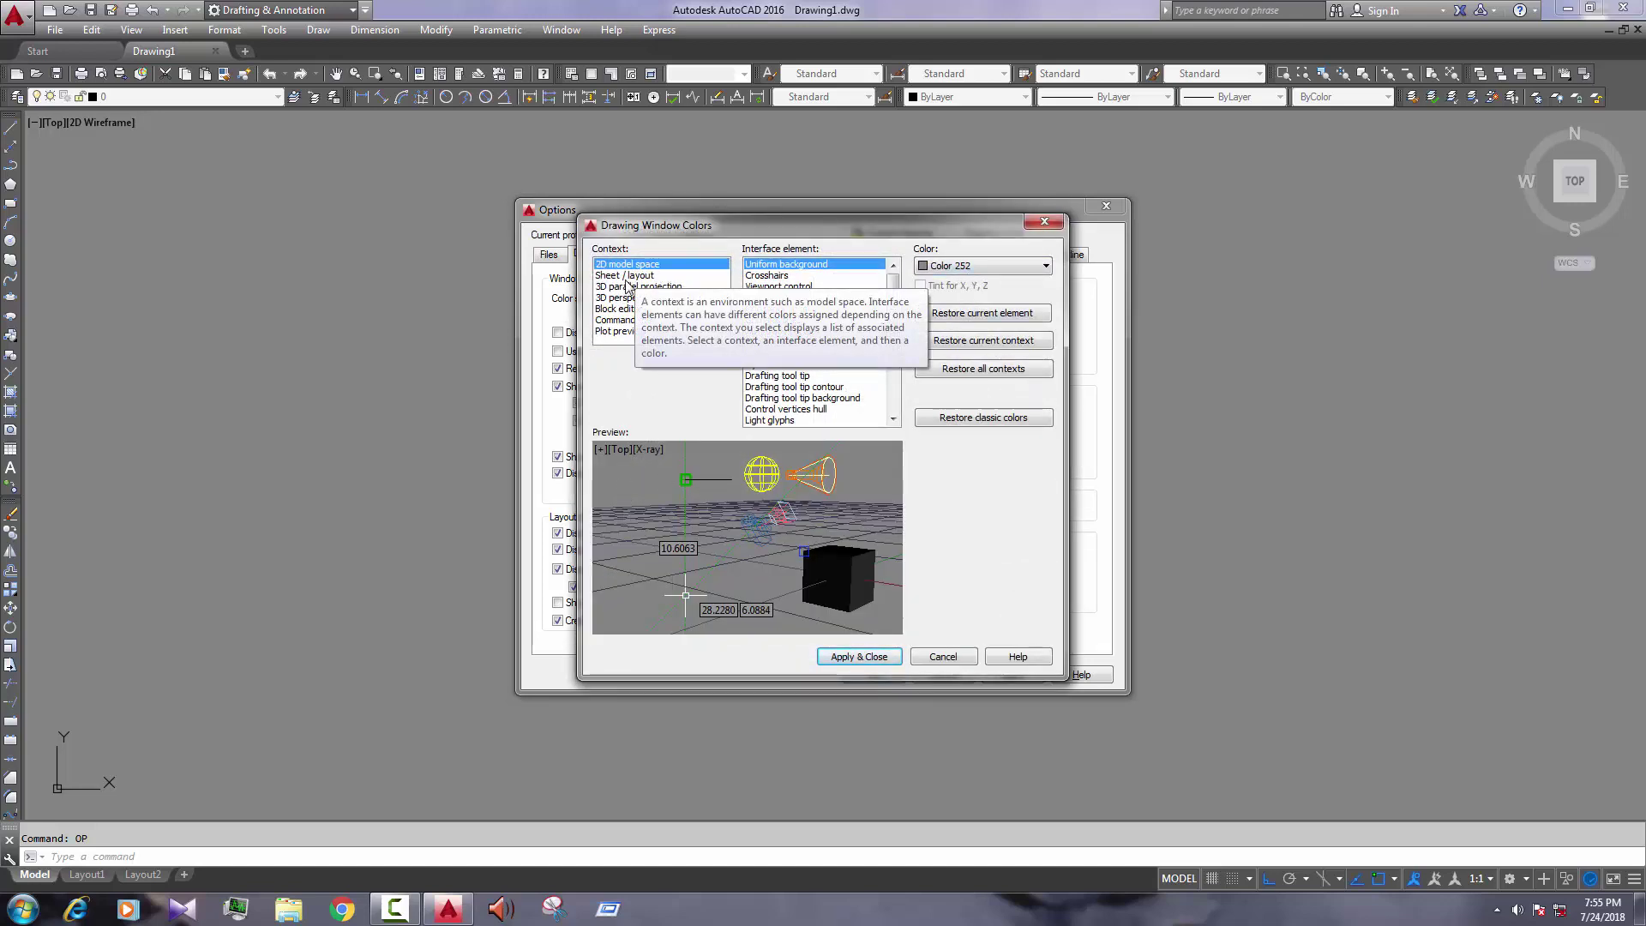
left_click(633, 265)
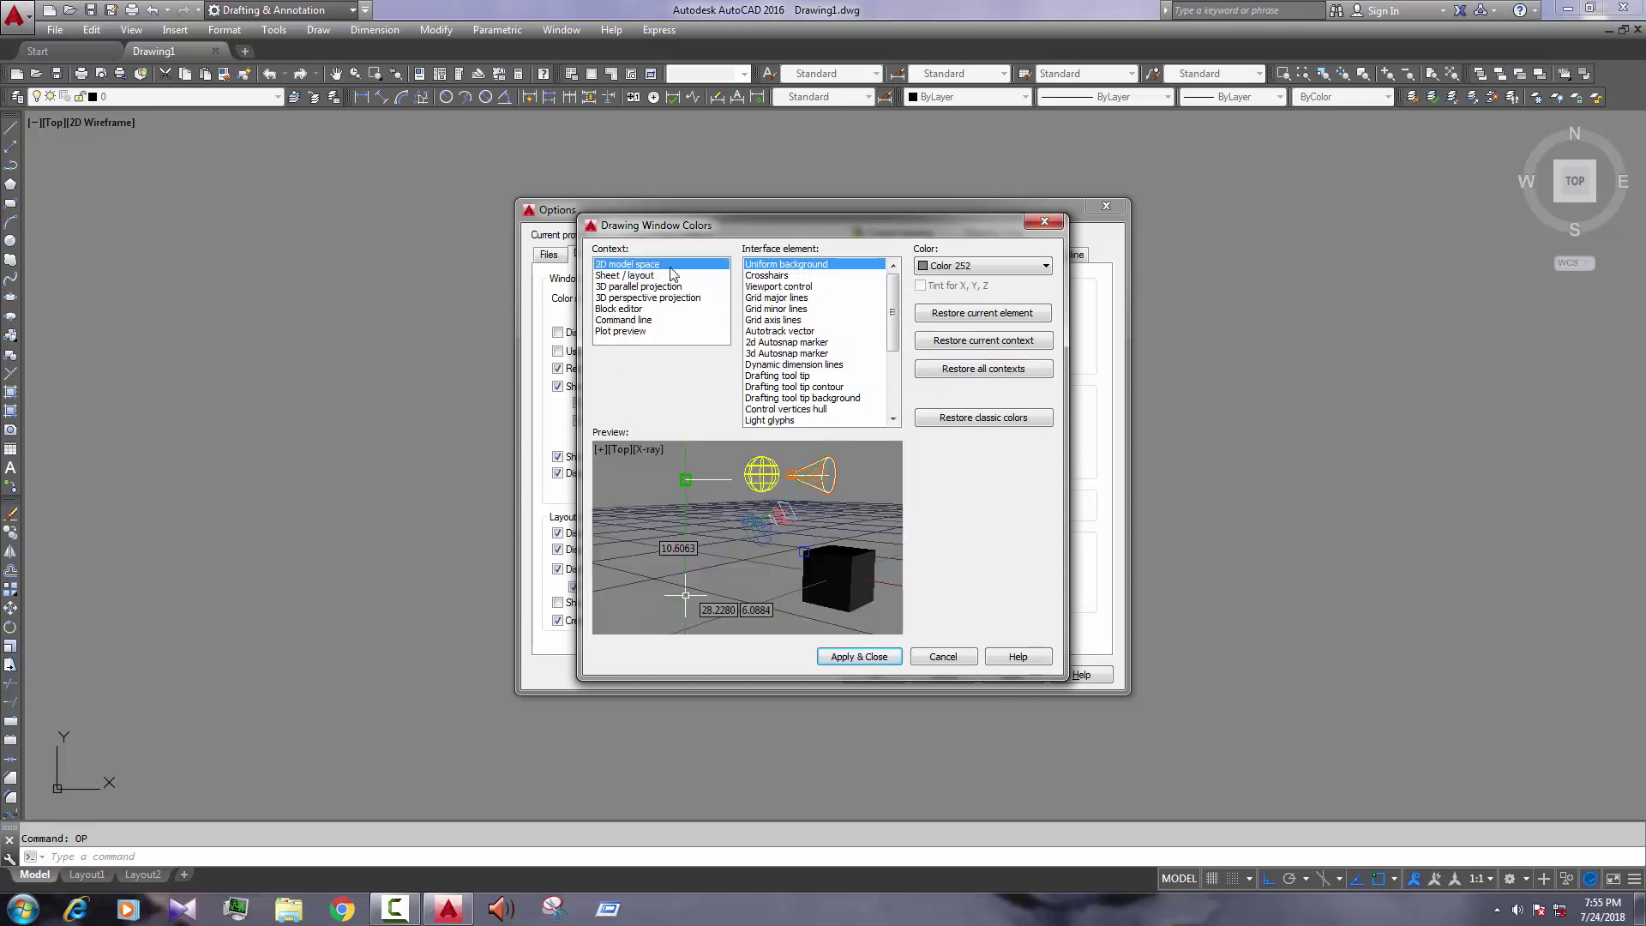
mouse_move(692, 271)
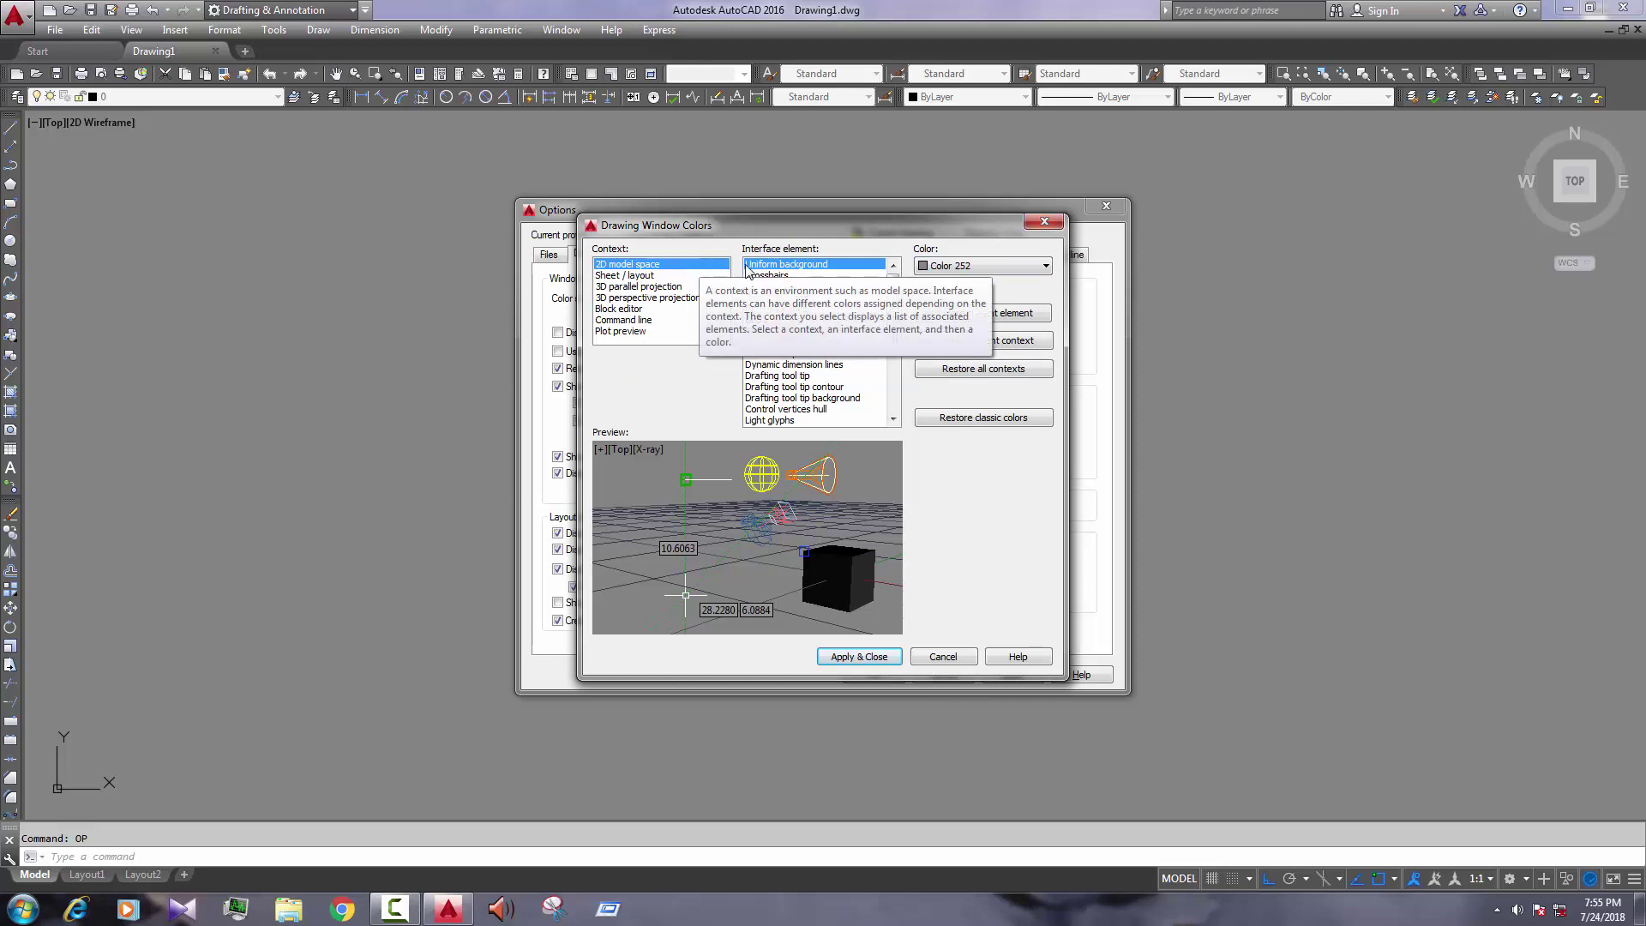
left_click(973, 268)
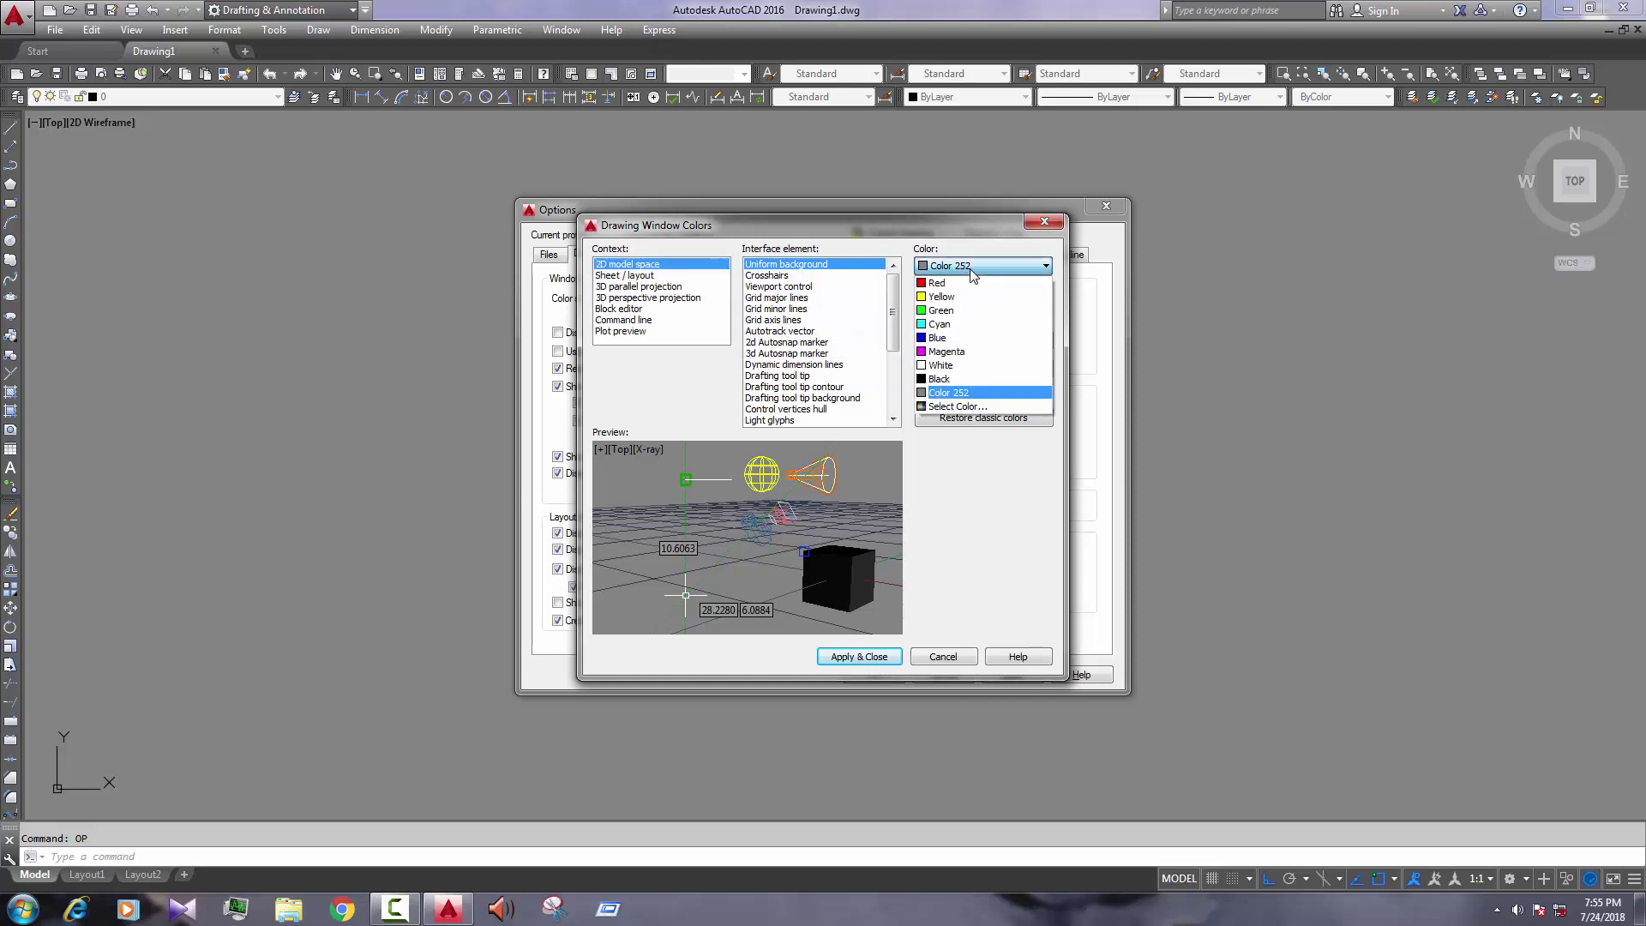
left_click(942, 378)
left_click(855, 656)
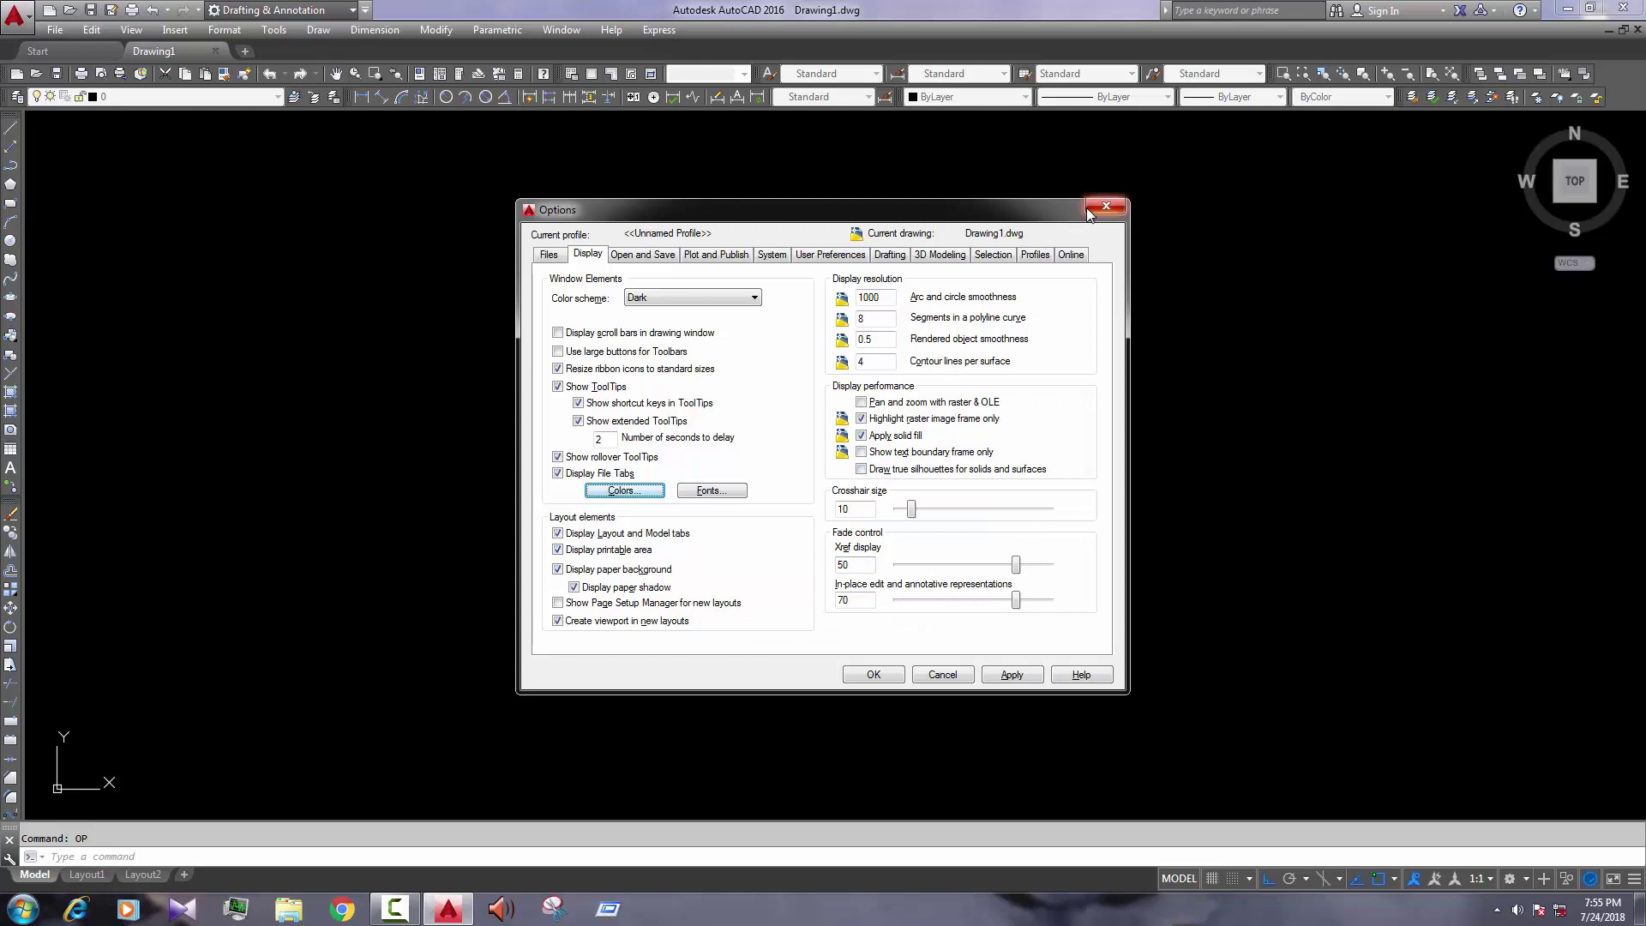
left_click(872, 673)
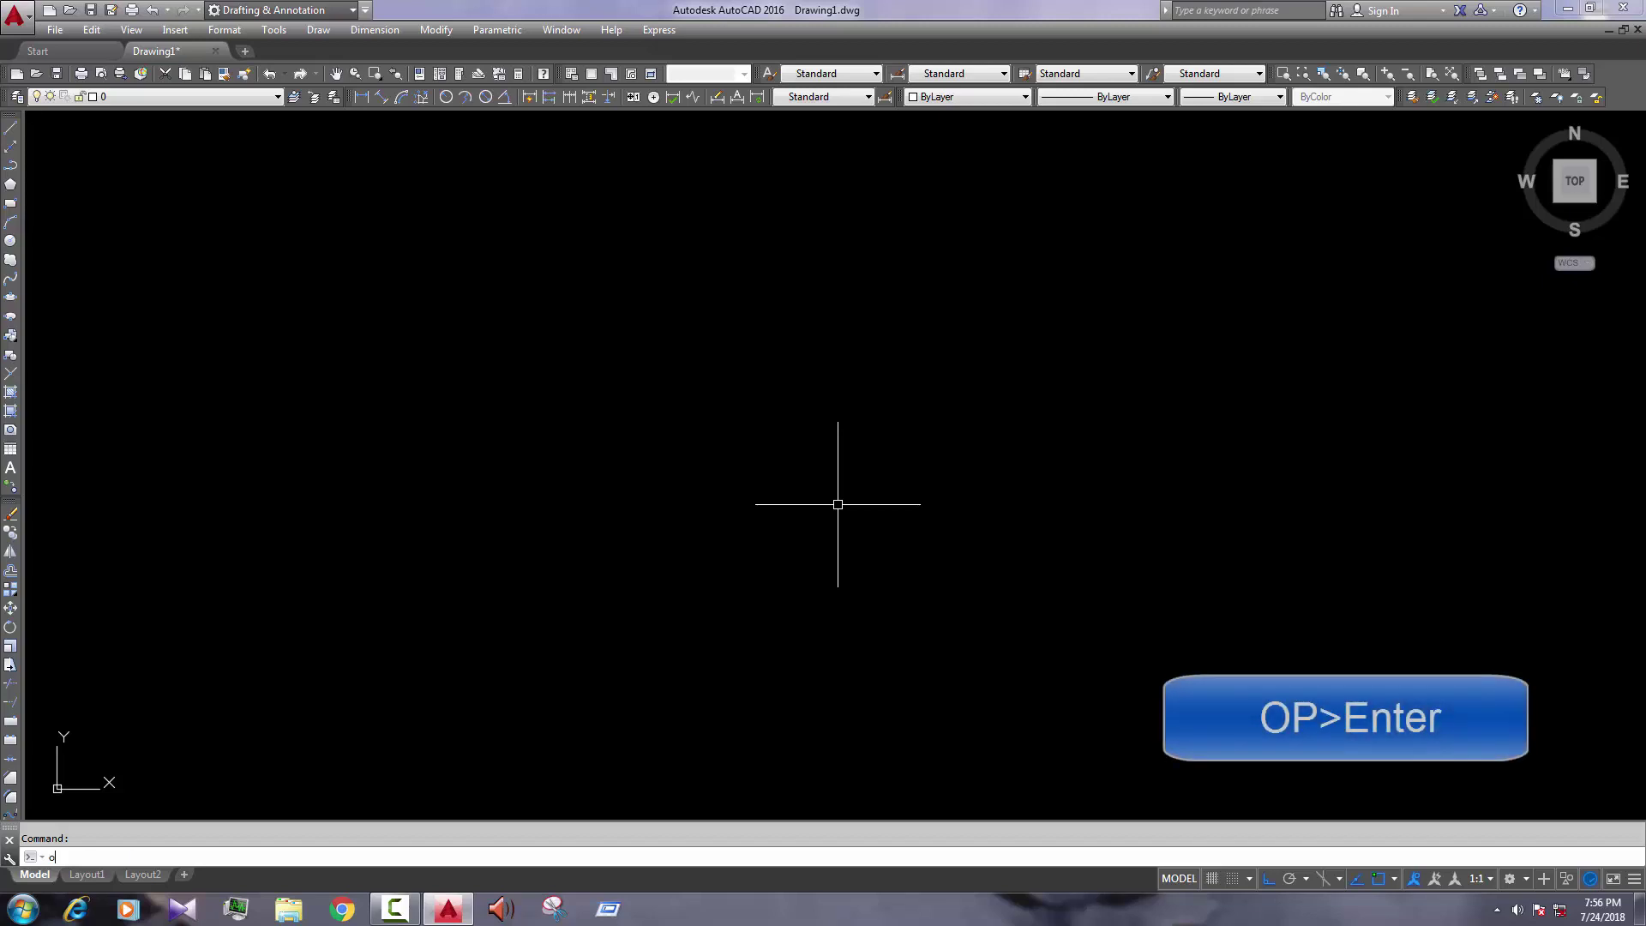
Step: Set the crosshair size to 100 and enlarge the pickbox size in Options
type("OP")
key("Return")
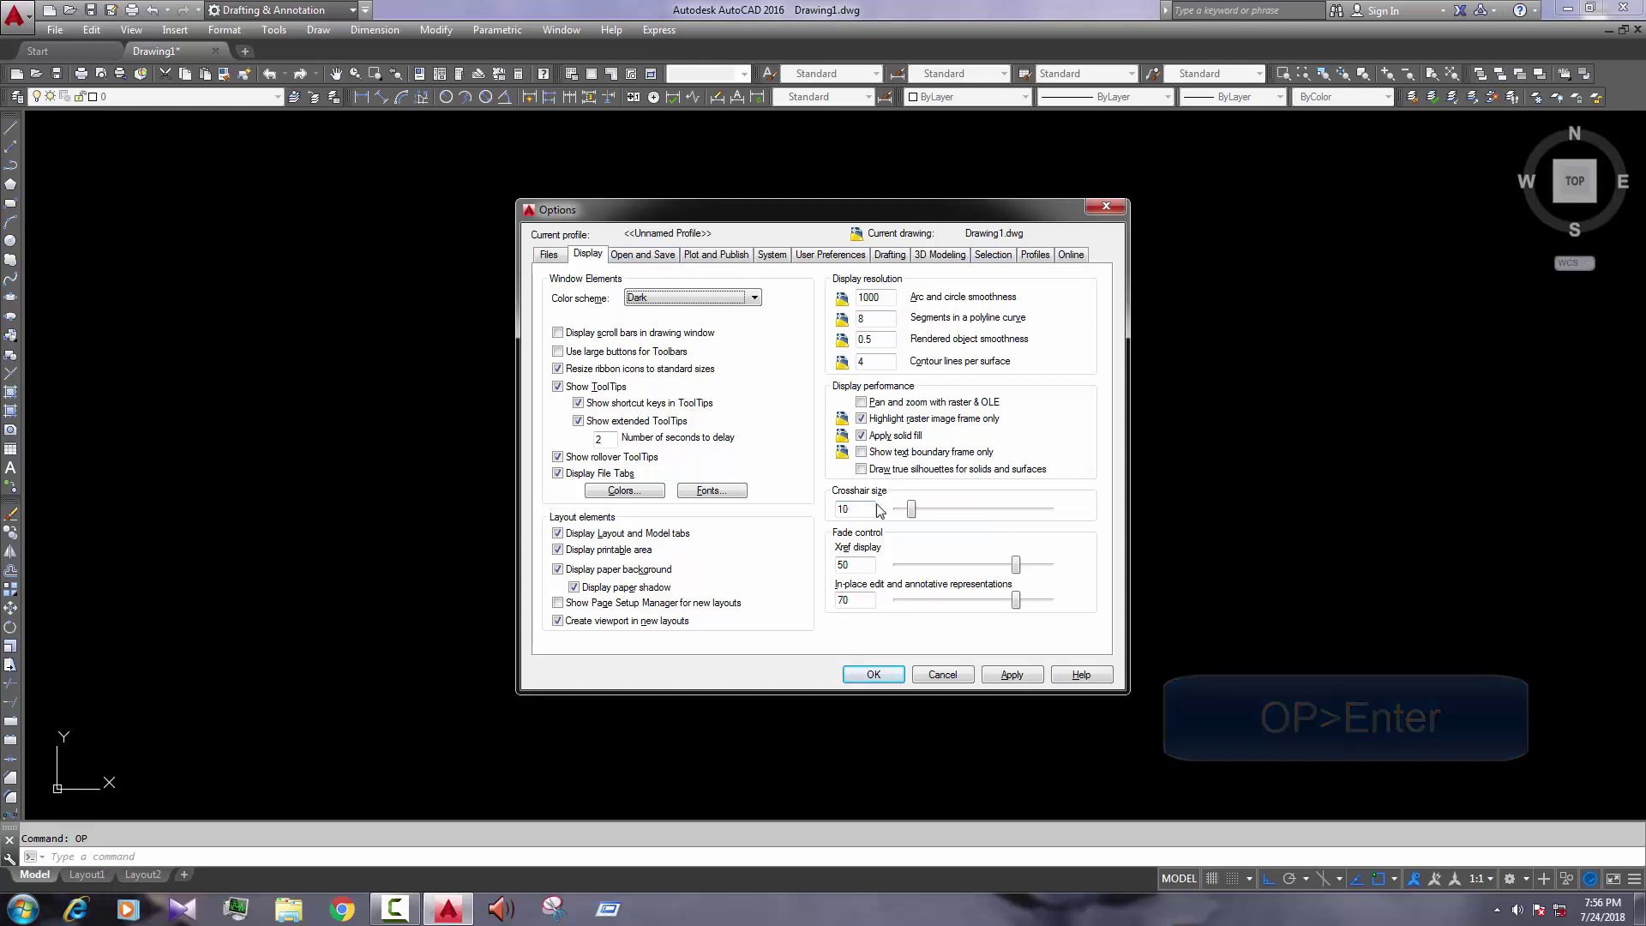
left_click_drag(911, 510, 1063, 514)
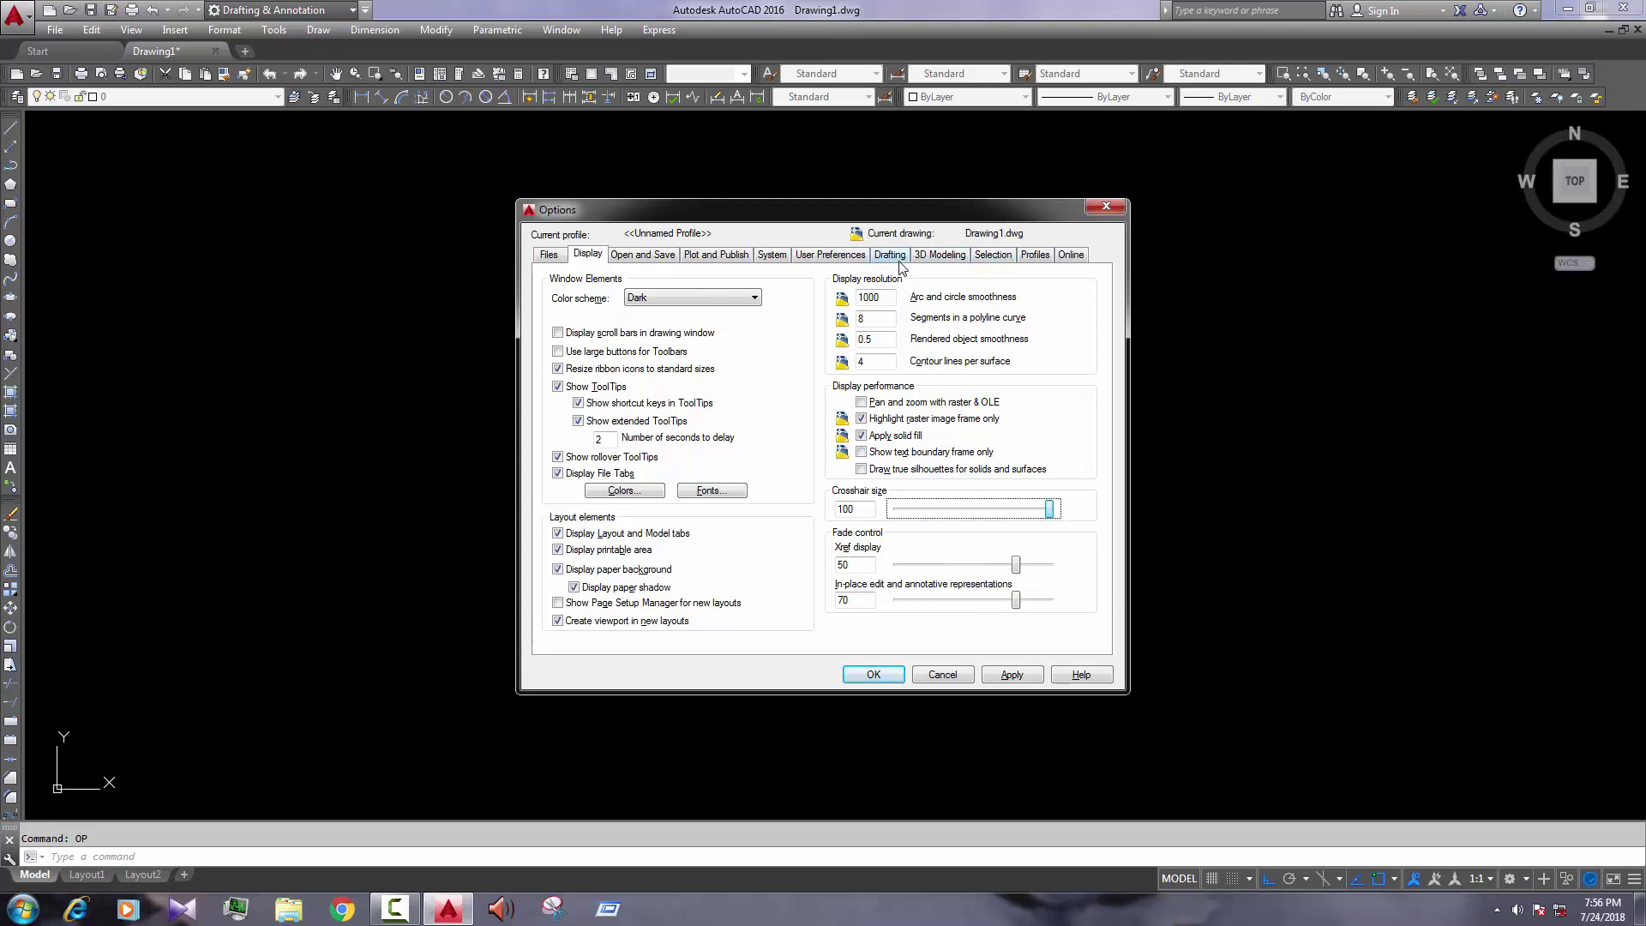
left_click(1005, 260)
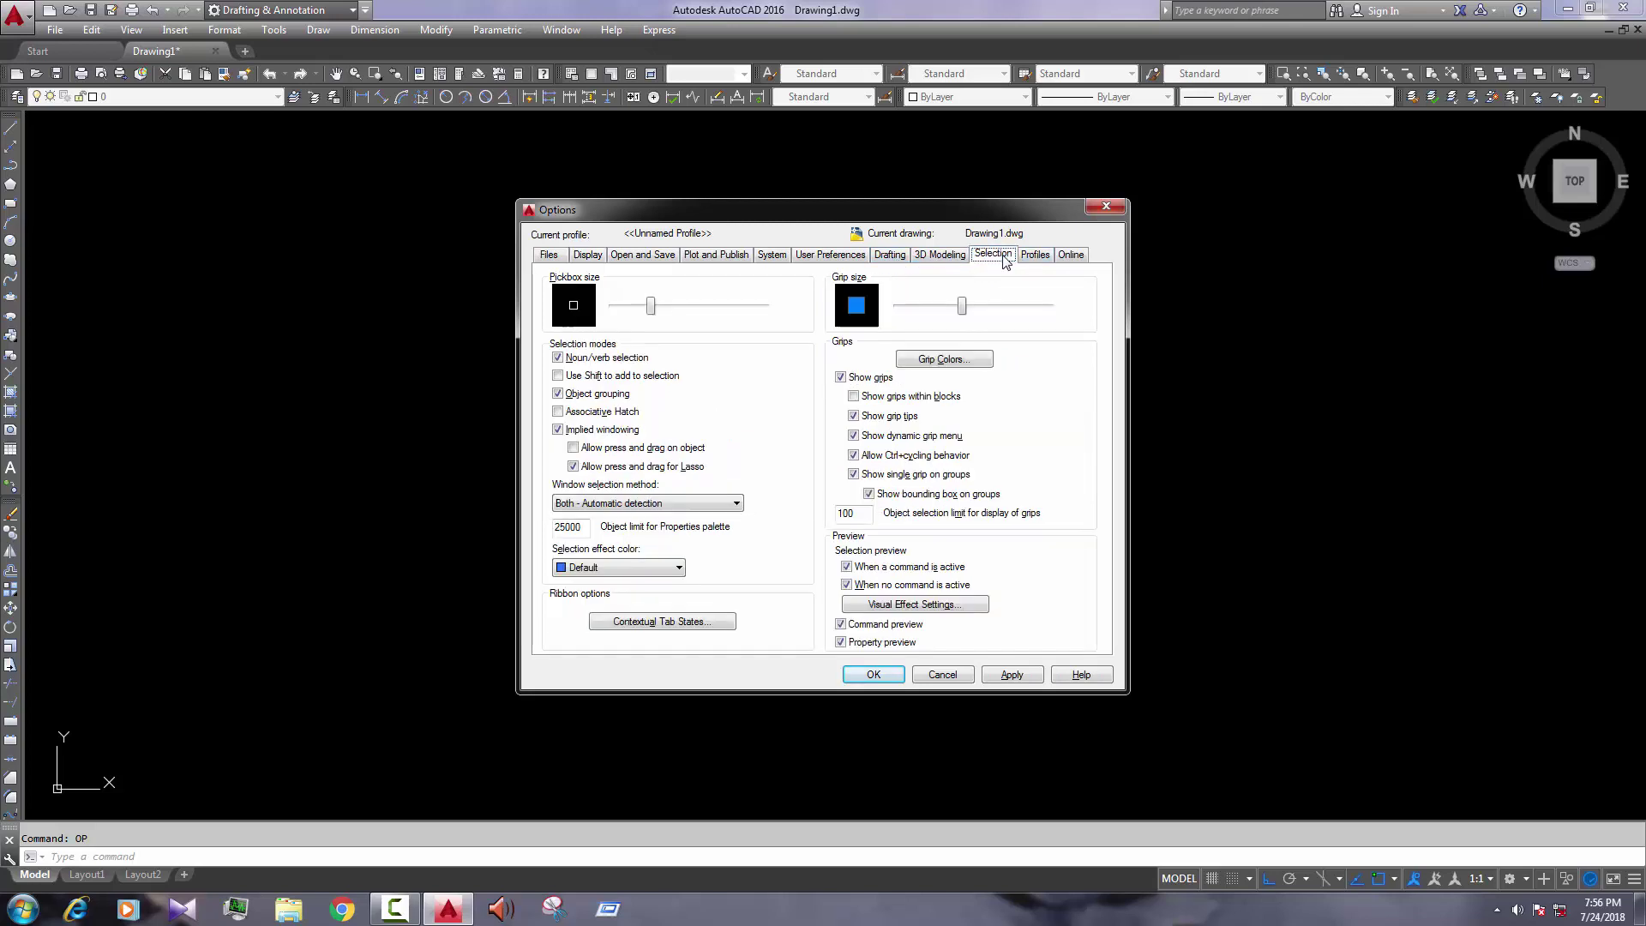
left_click(652, 307)
left_click_drag(652, 307, 690, 307)
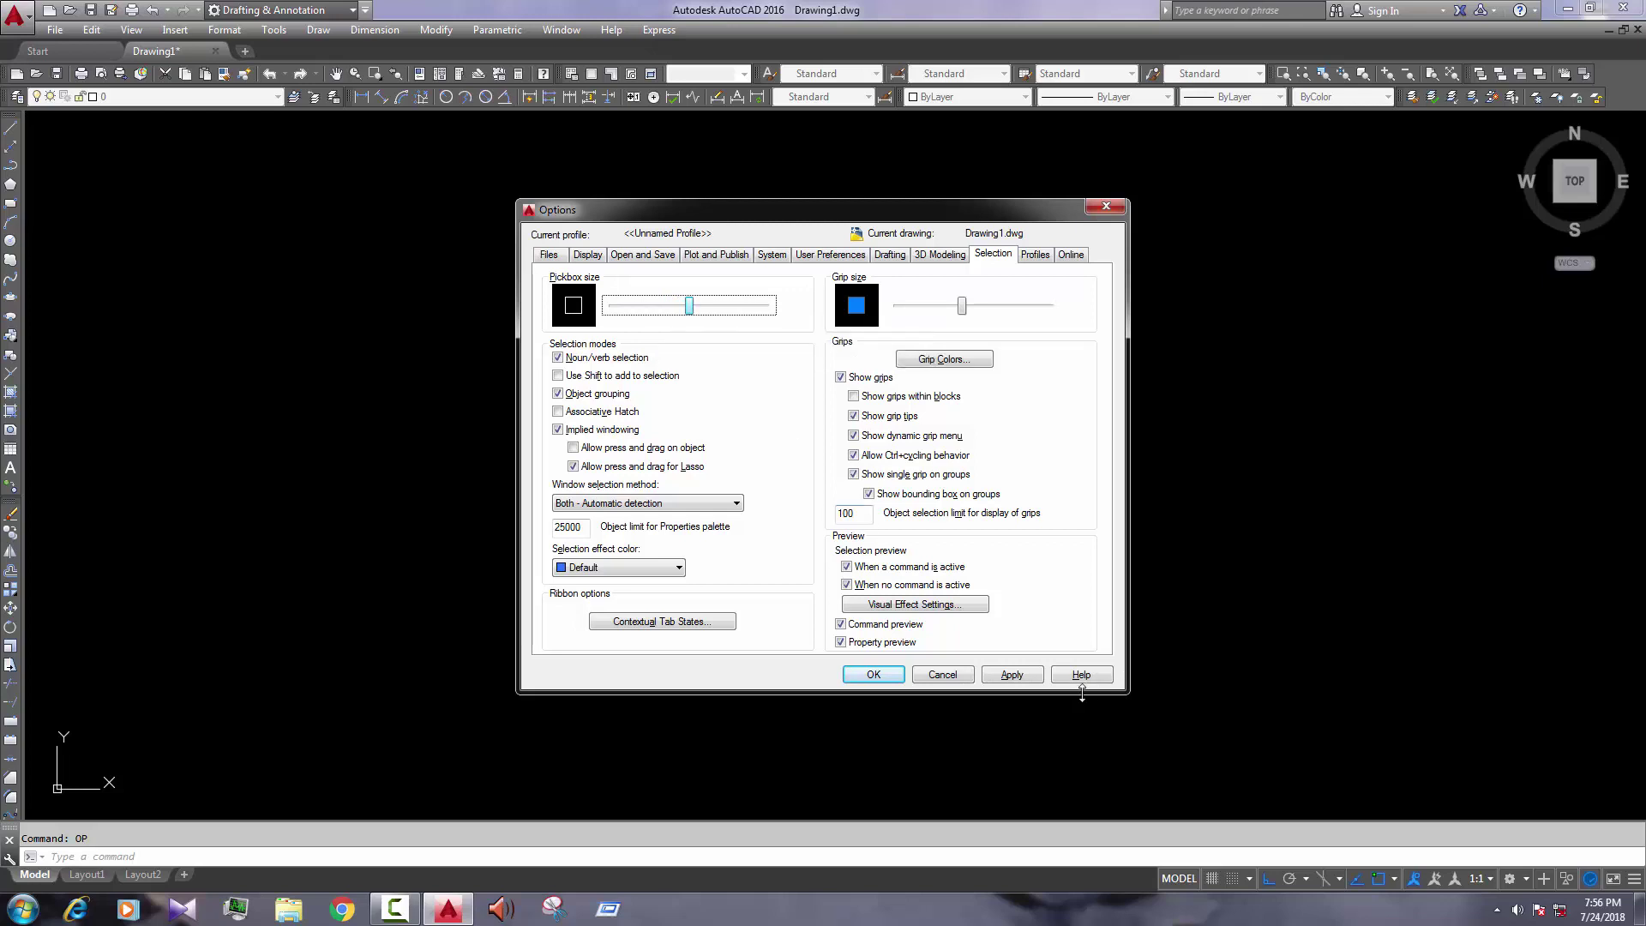
left_click(876, 674)
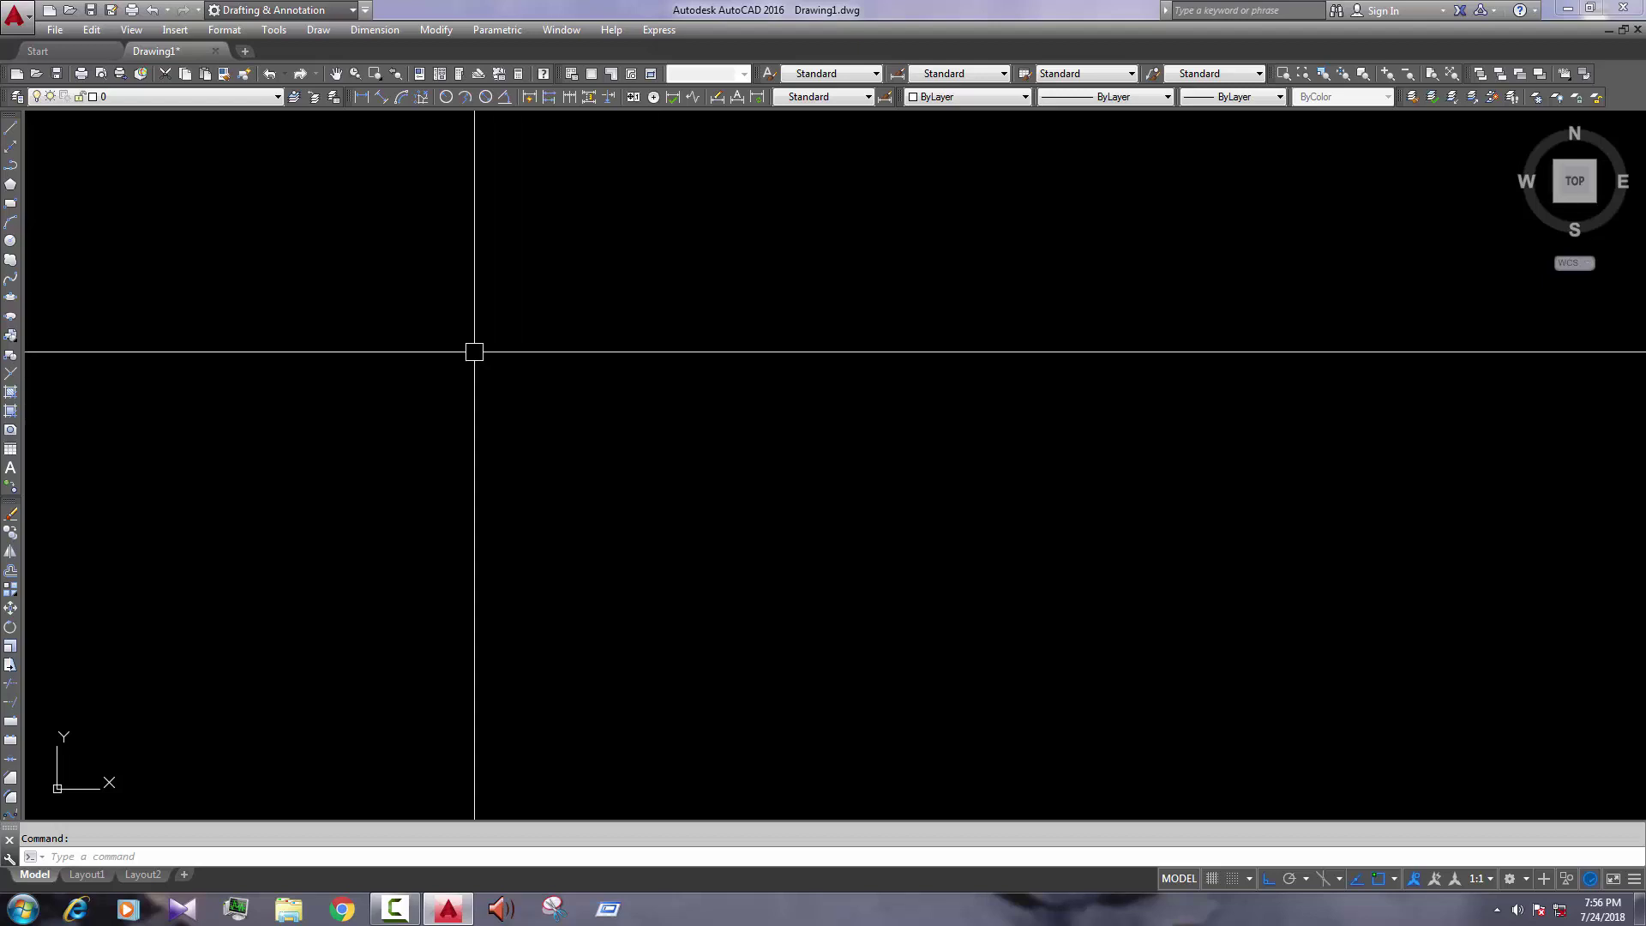
Step: Set length units to Architectural with 0'-0" precision via Format > Units
left_click(216, 33)
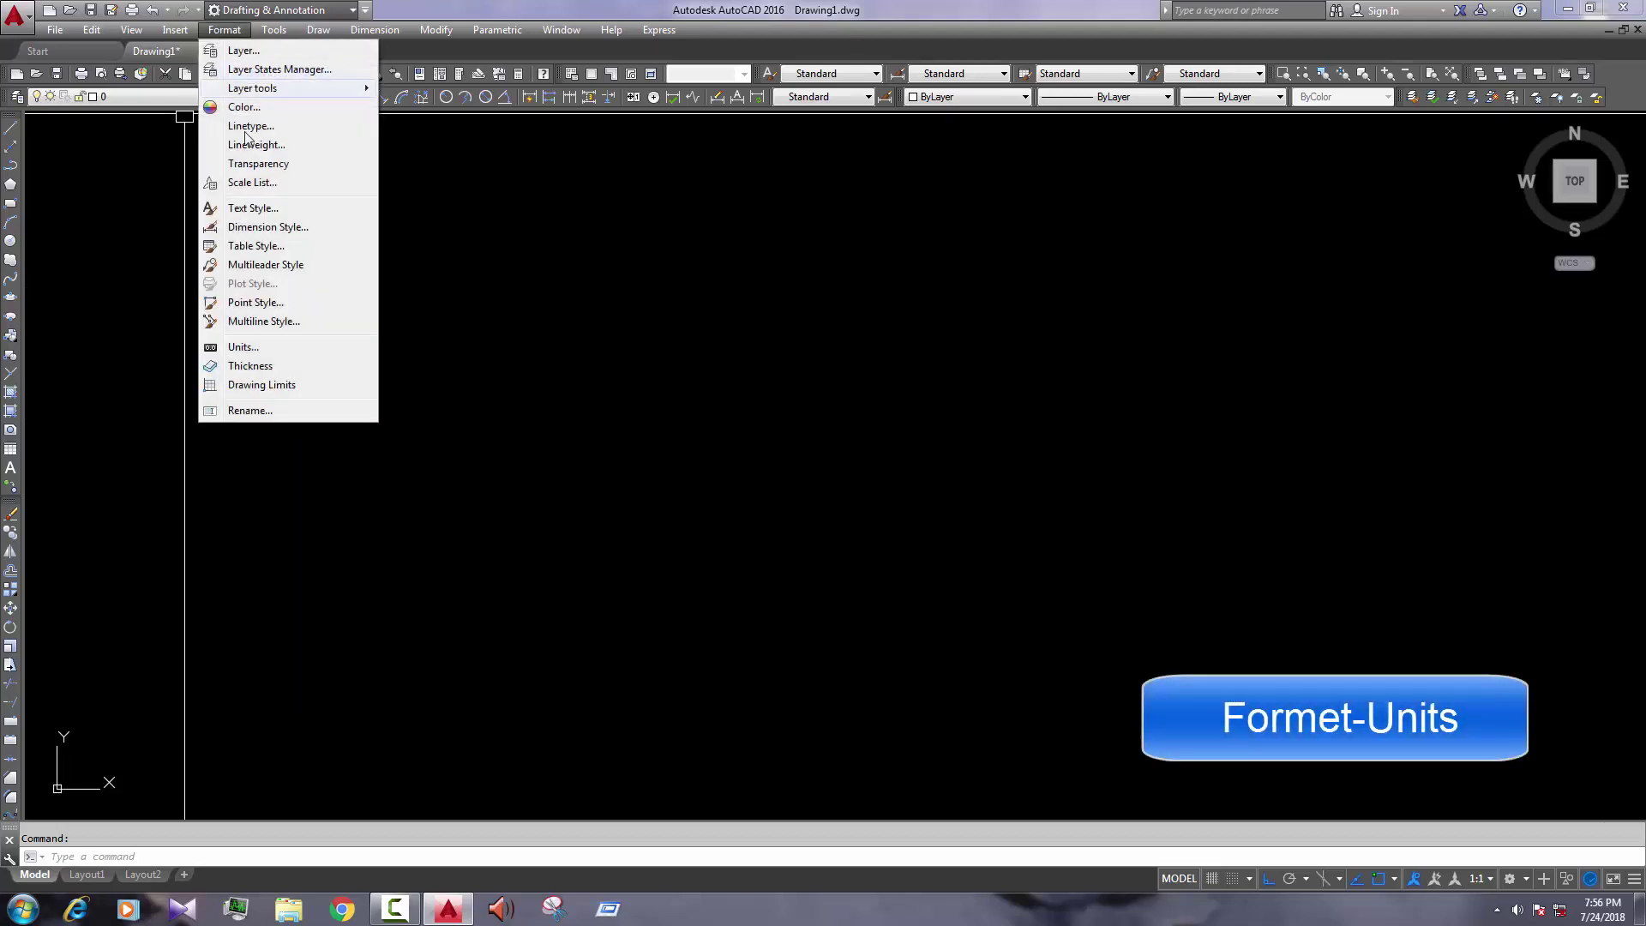
left_click(241, 348)
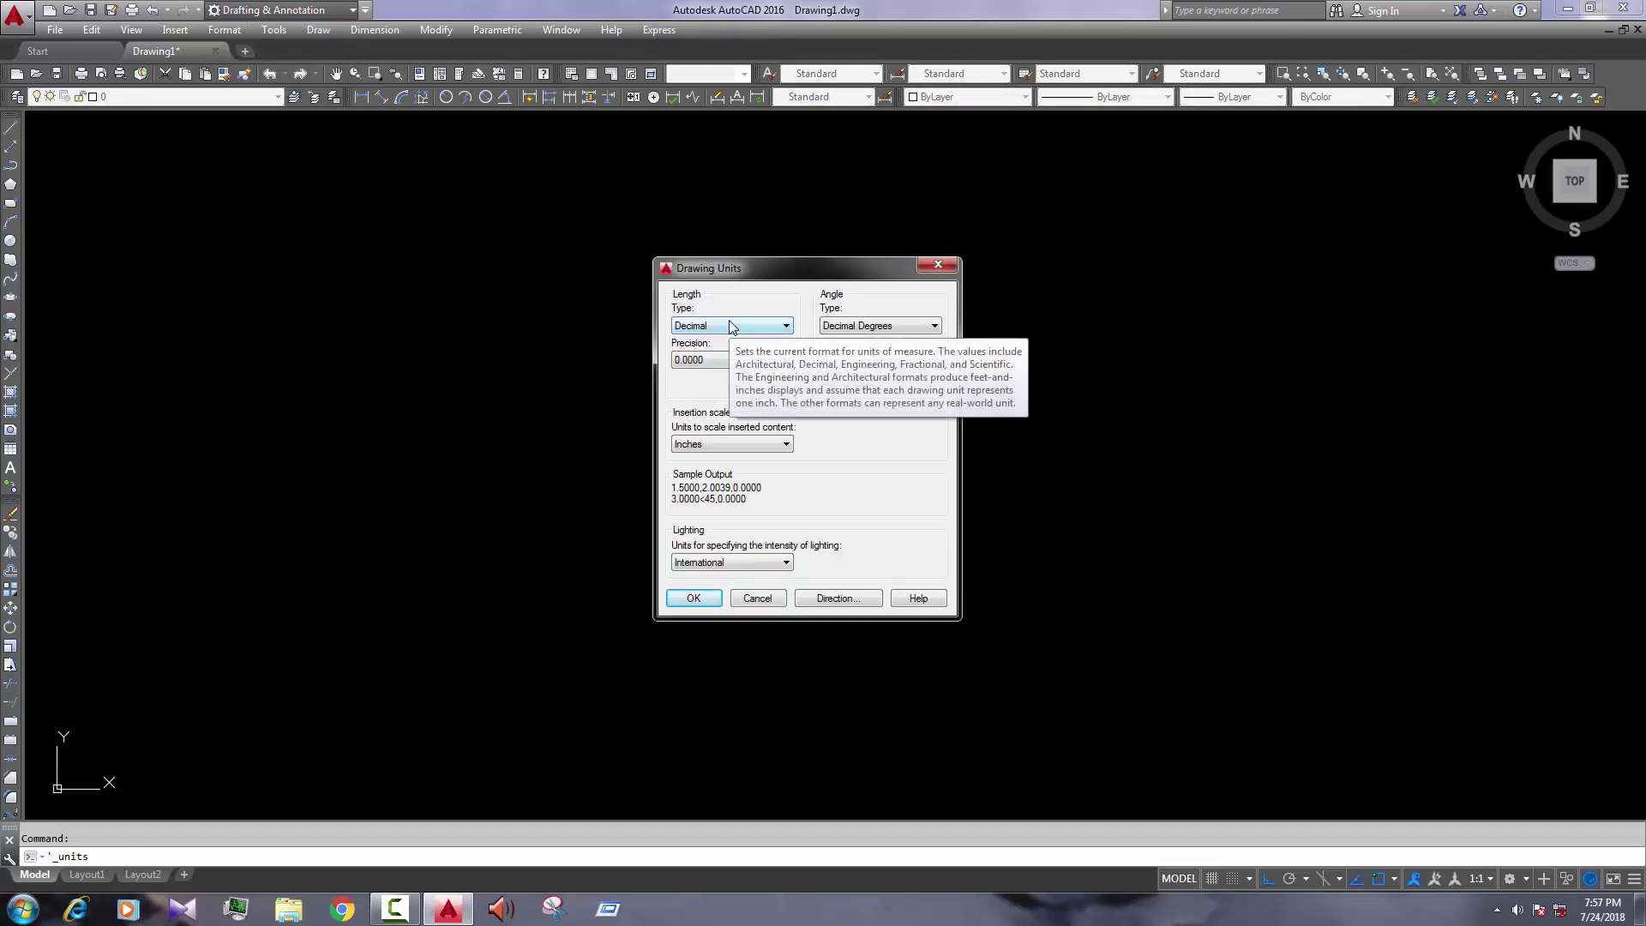
left_click(730, 324)
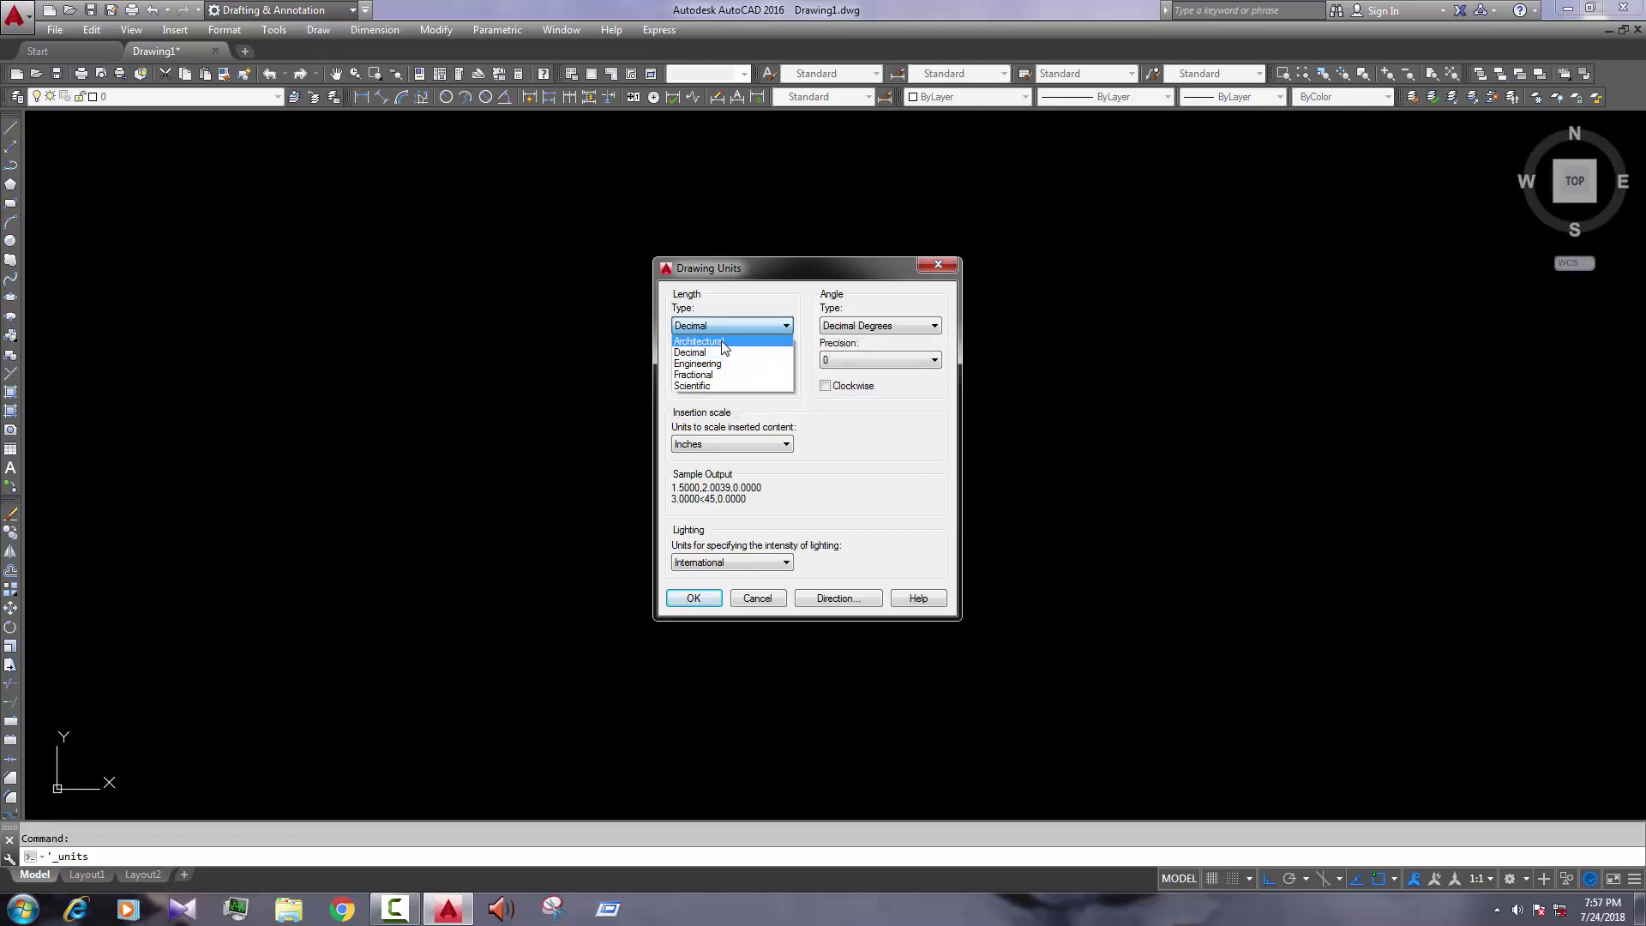
left_click(723, 343)
left_click(733, 360)
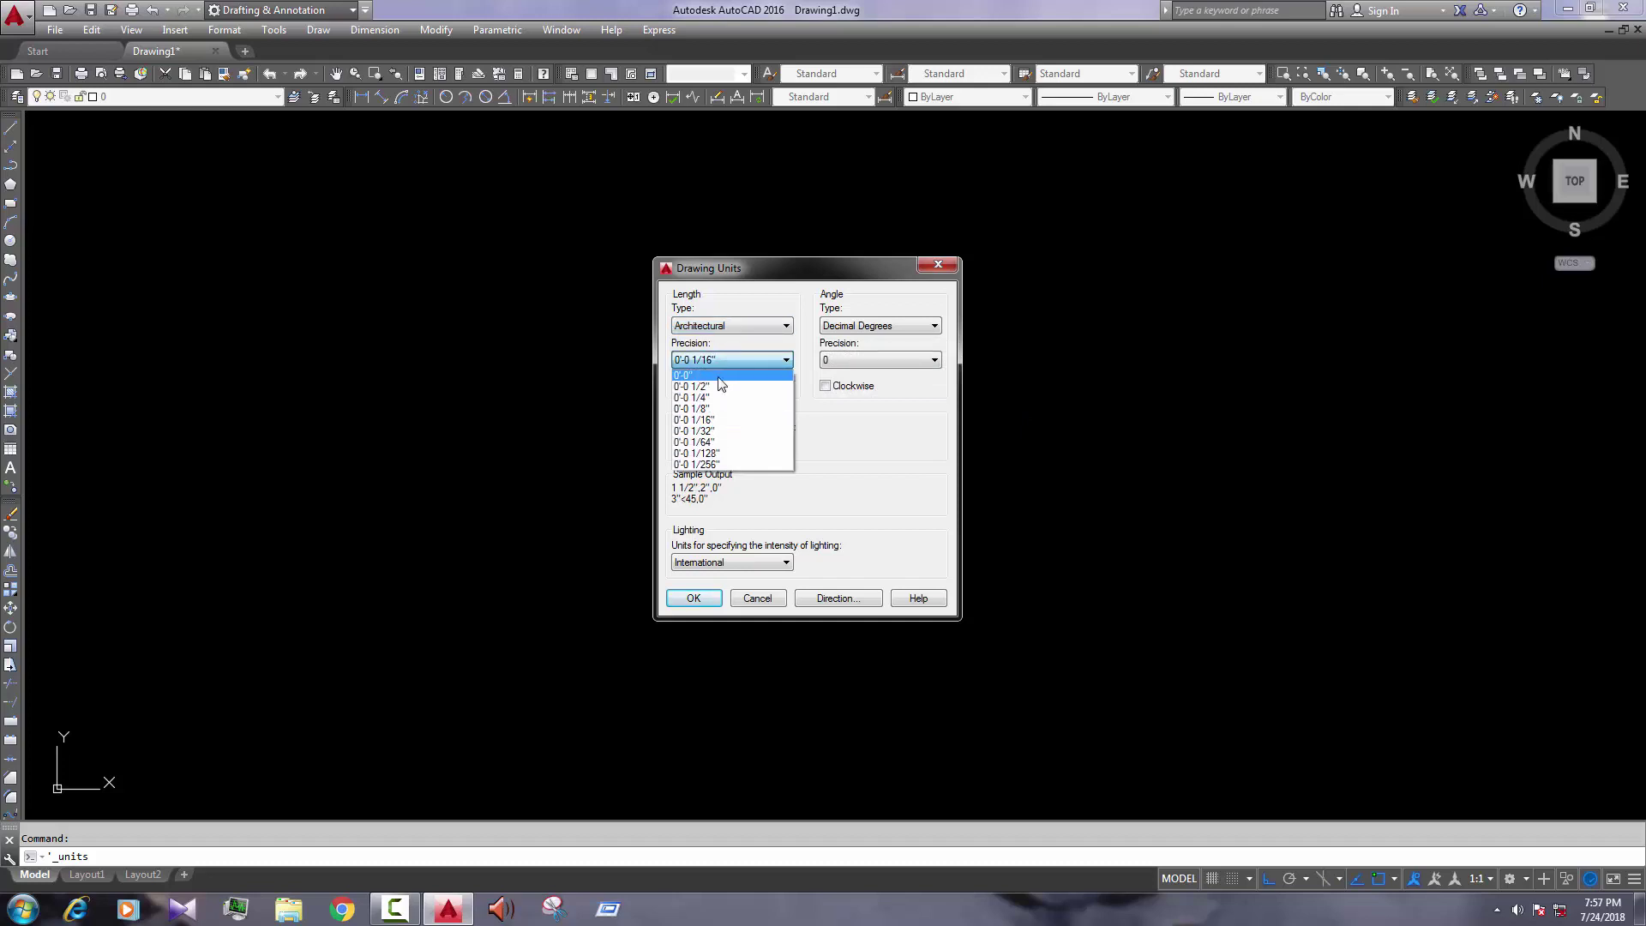
left_click(718, 376)
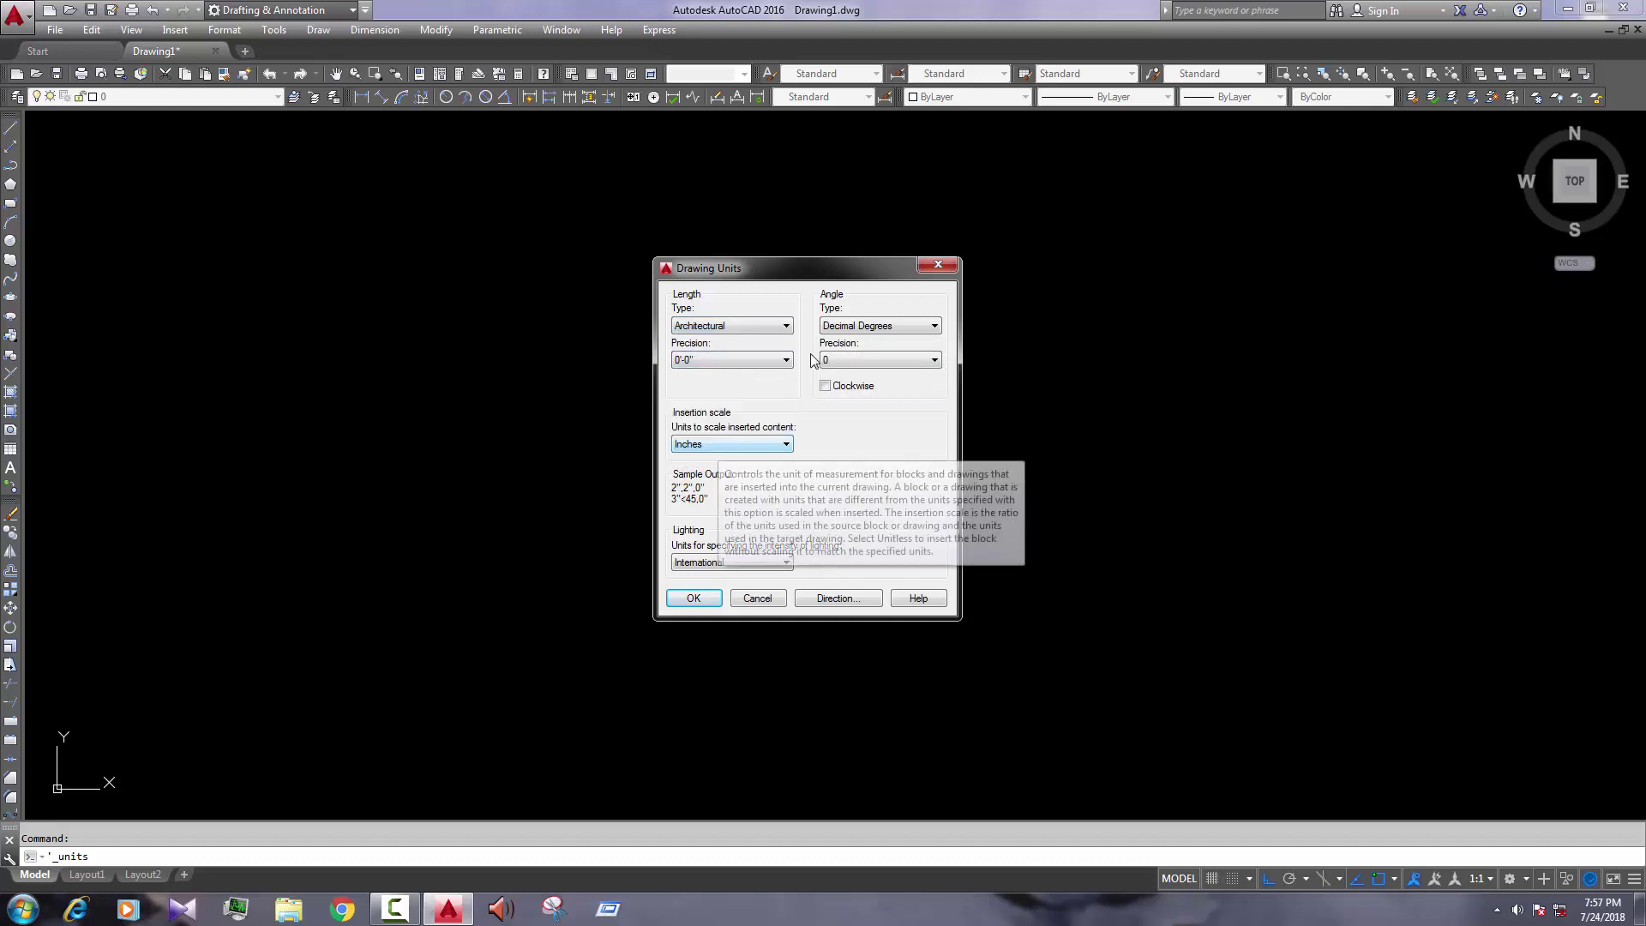
left_click(715, 600)
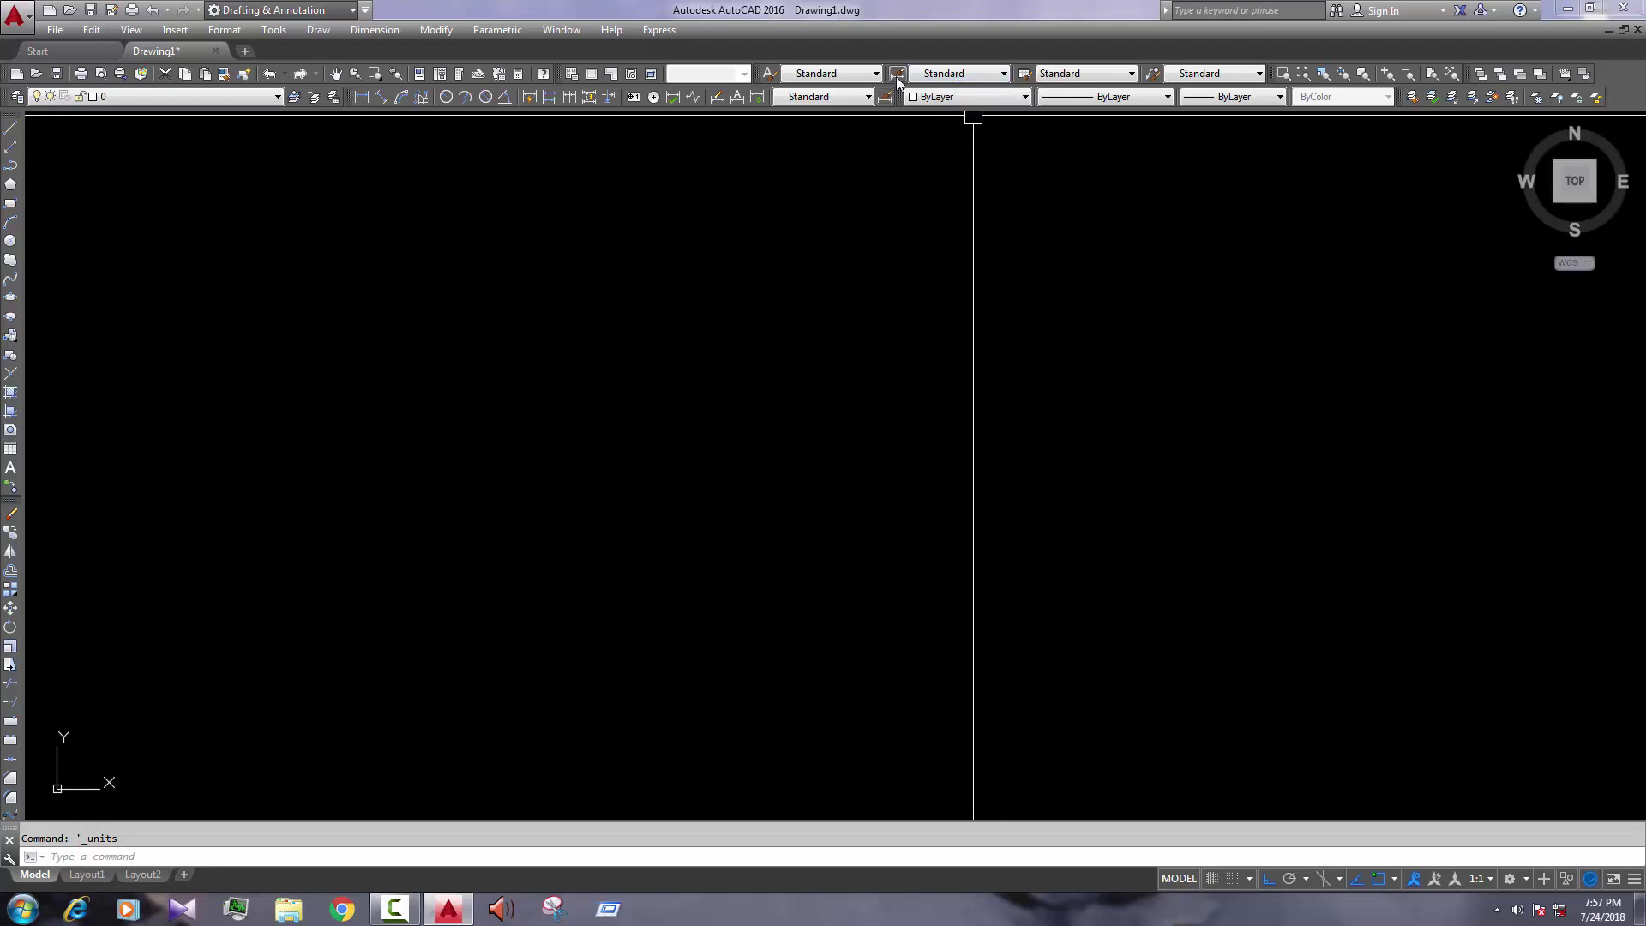
Step: In the Dimension Style Manager, create a new style named 1-2 starting from Standard
left_click(369, 30)
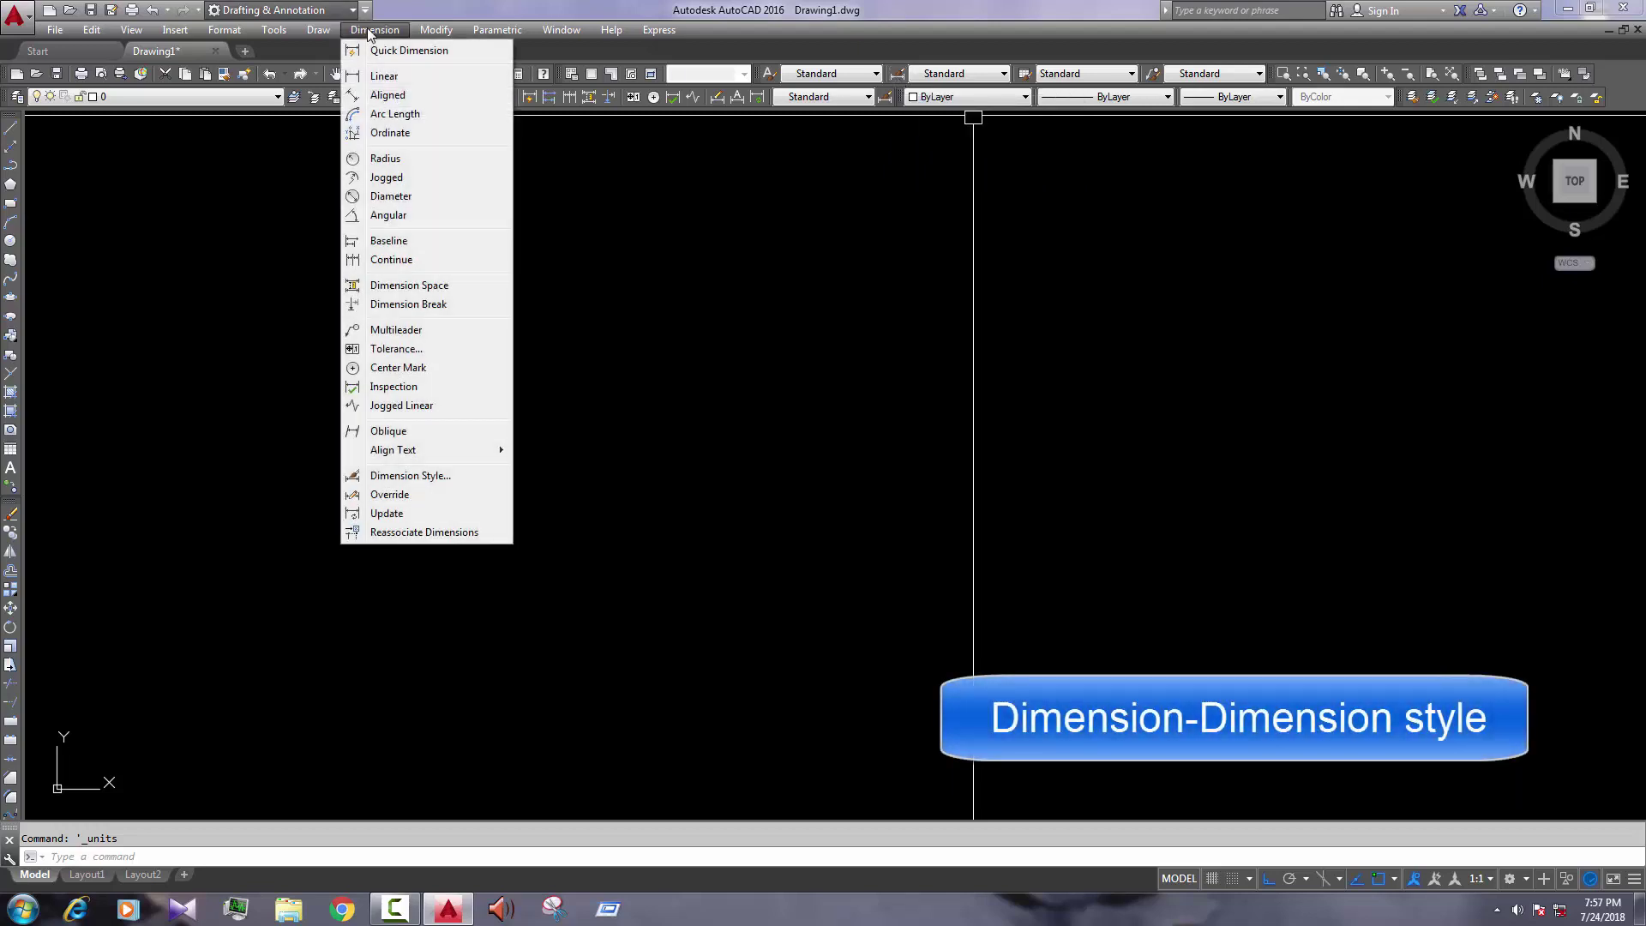
left_click(400, 479)
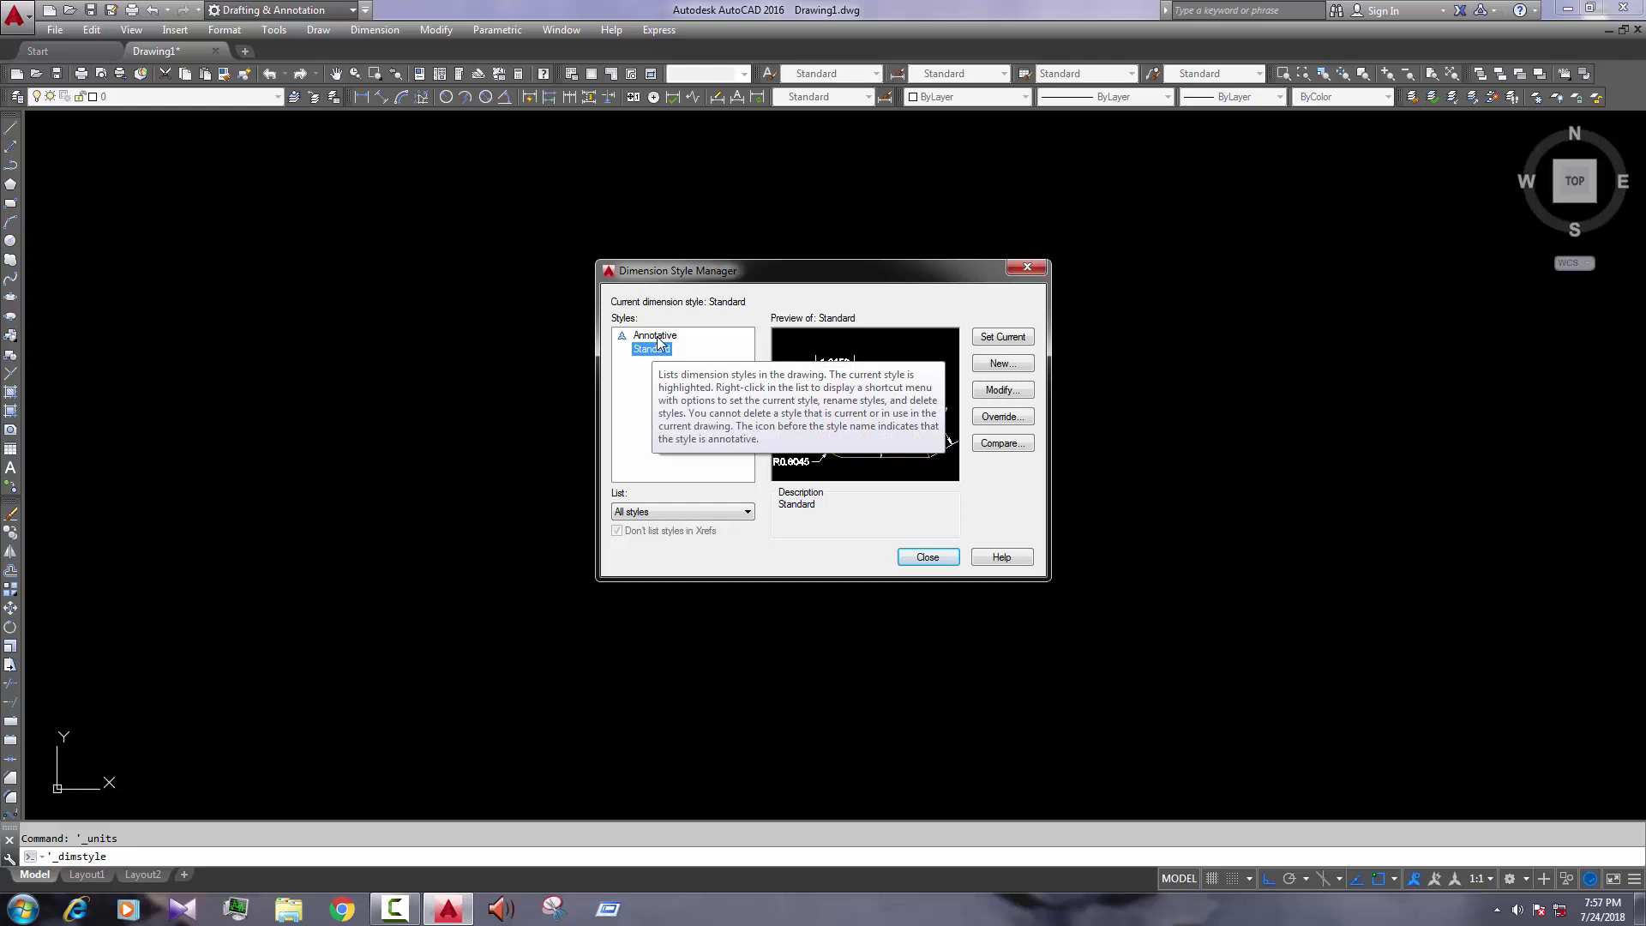
left_click(1002, 367)
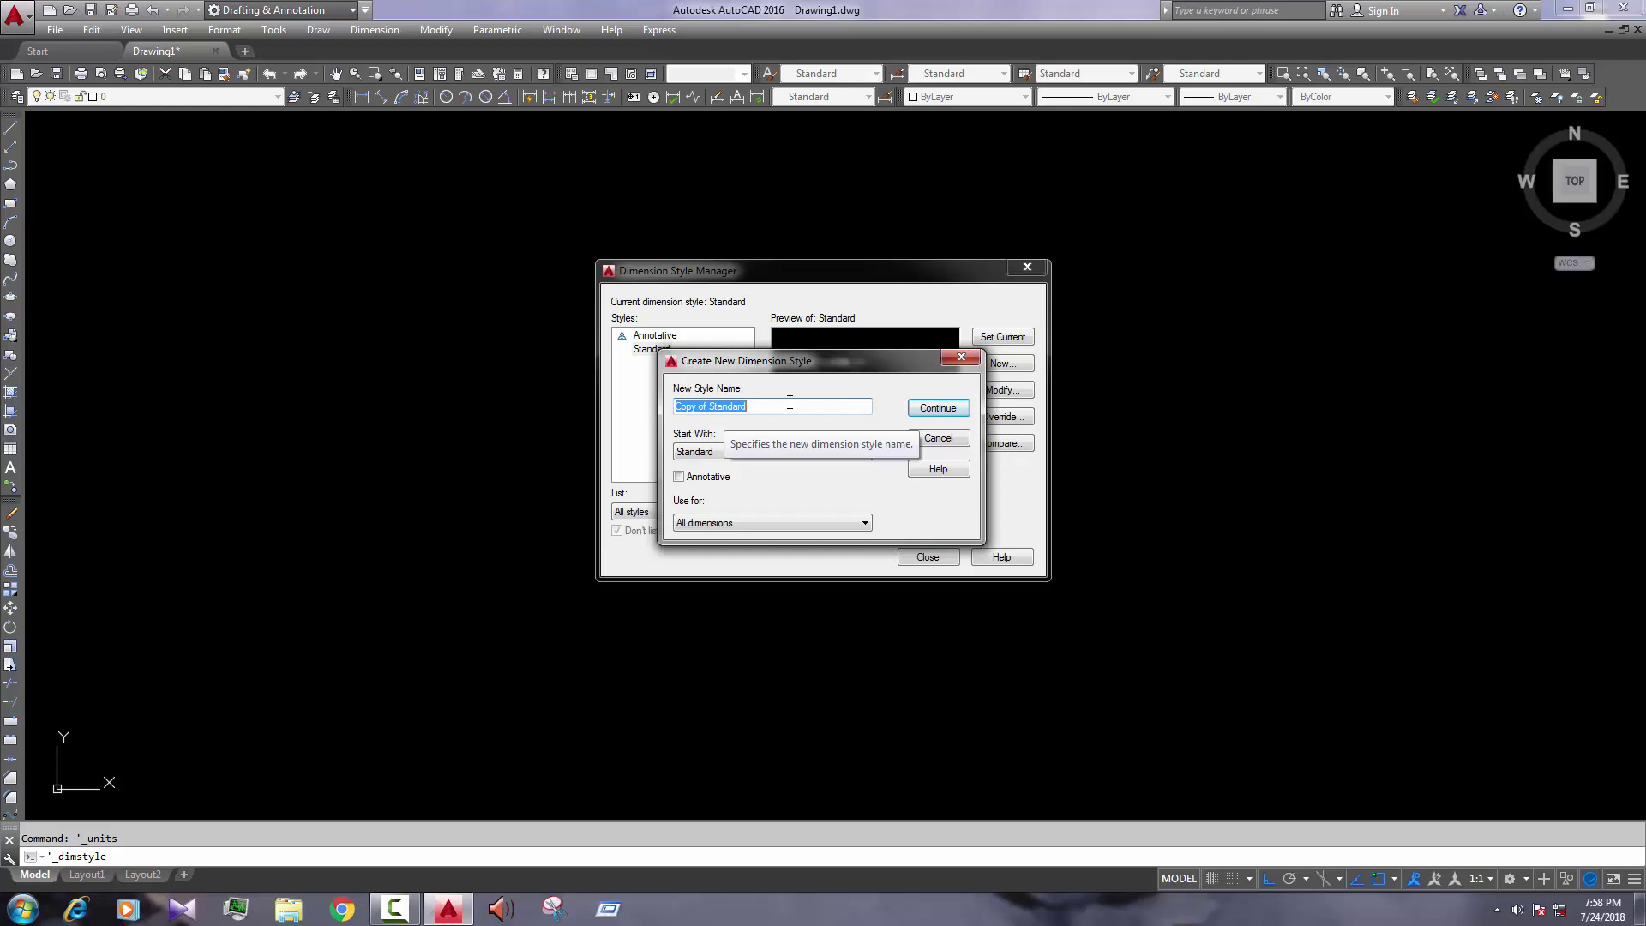
type("1-2")
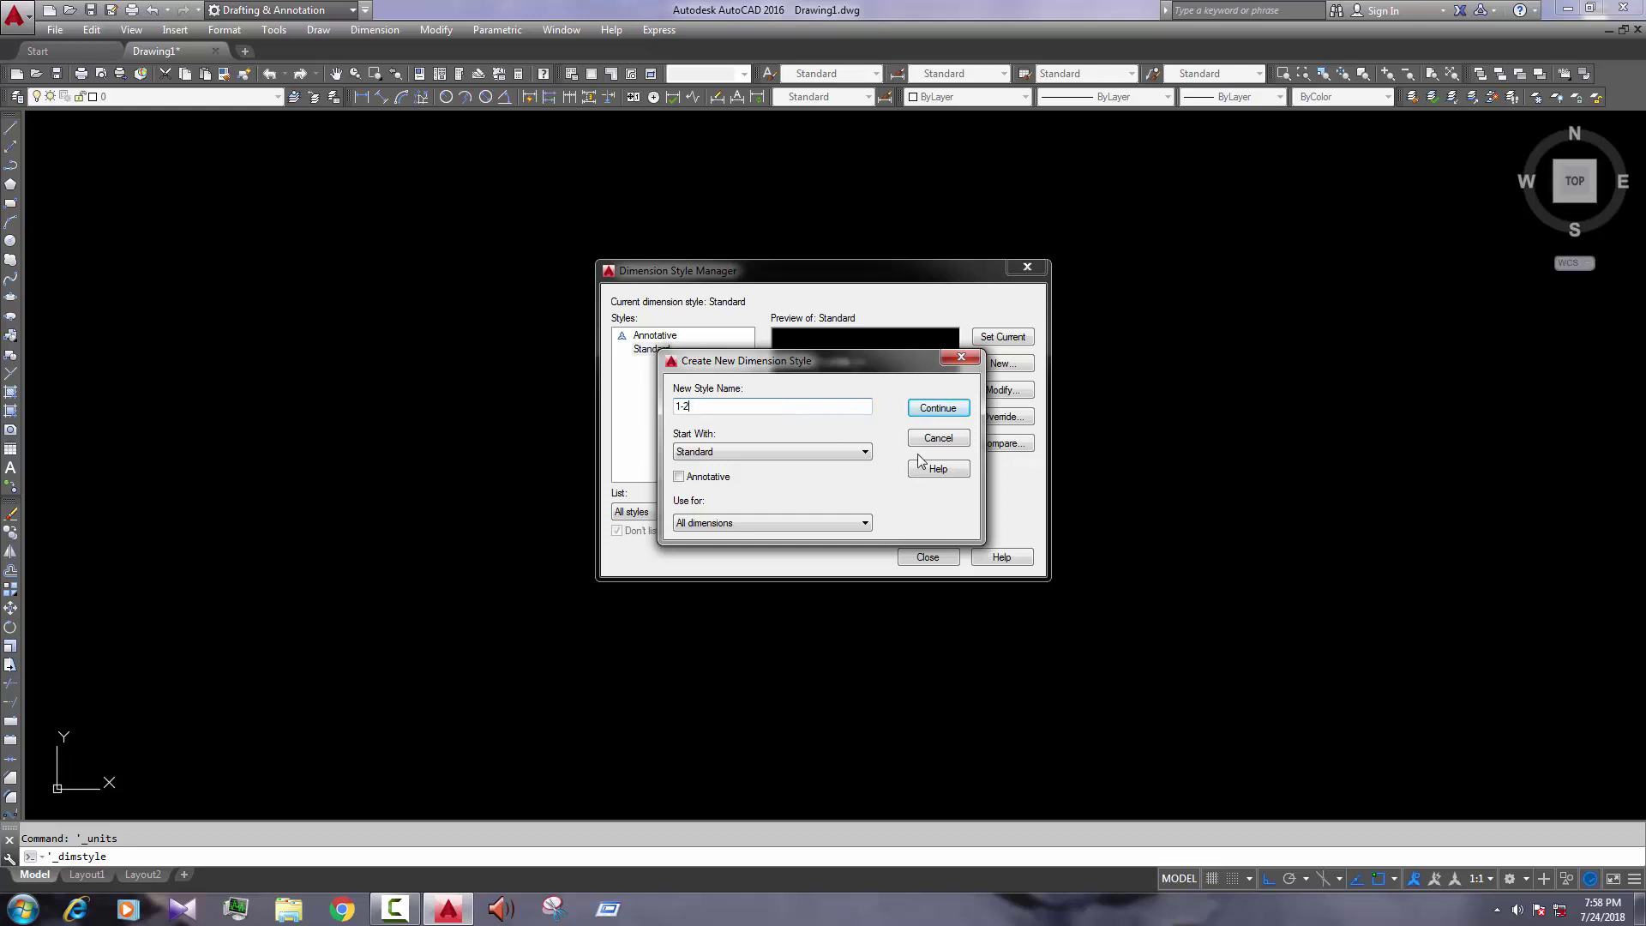
left_click(841, 457)
Step: Make the 1-2 style's dimension lines red with ByLayer linetype and lineweight
left_click(841, 458)
left_click(941, 411)
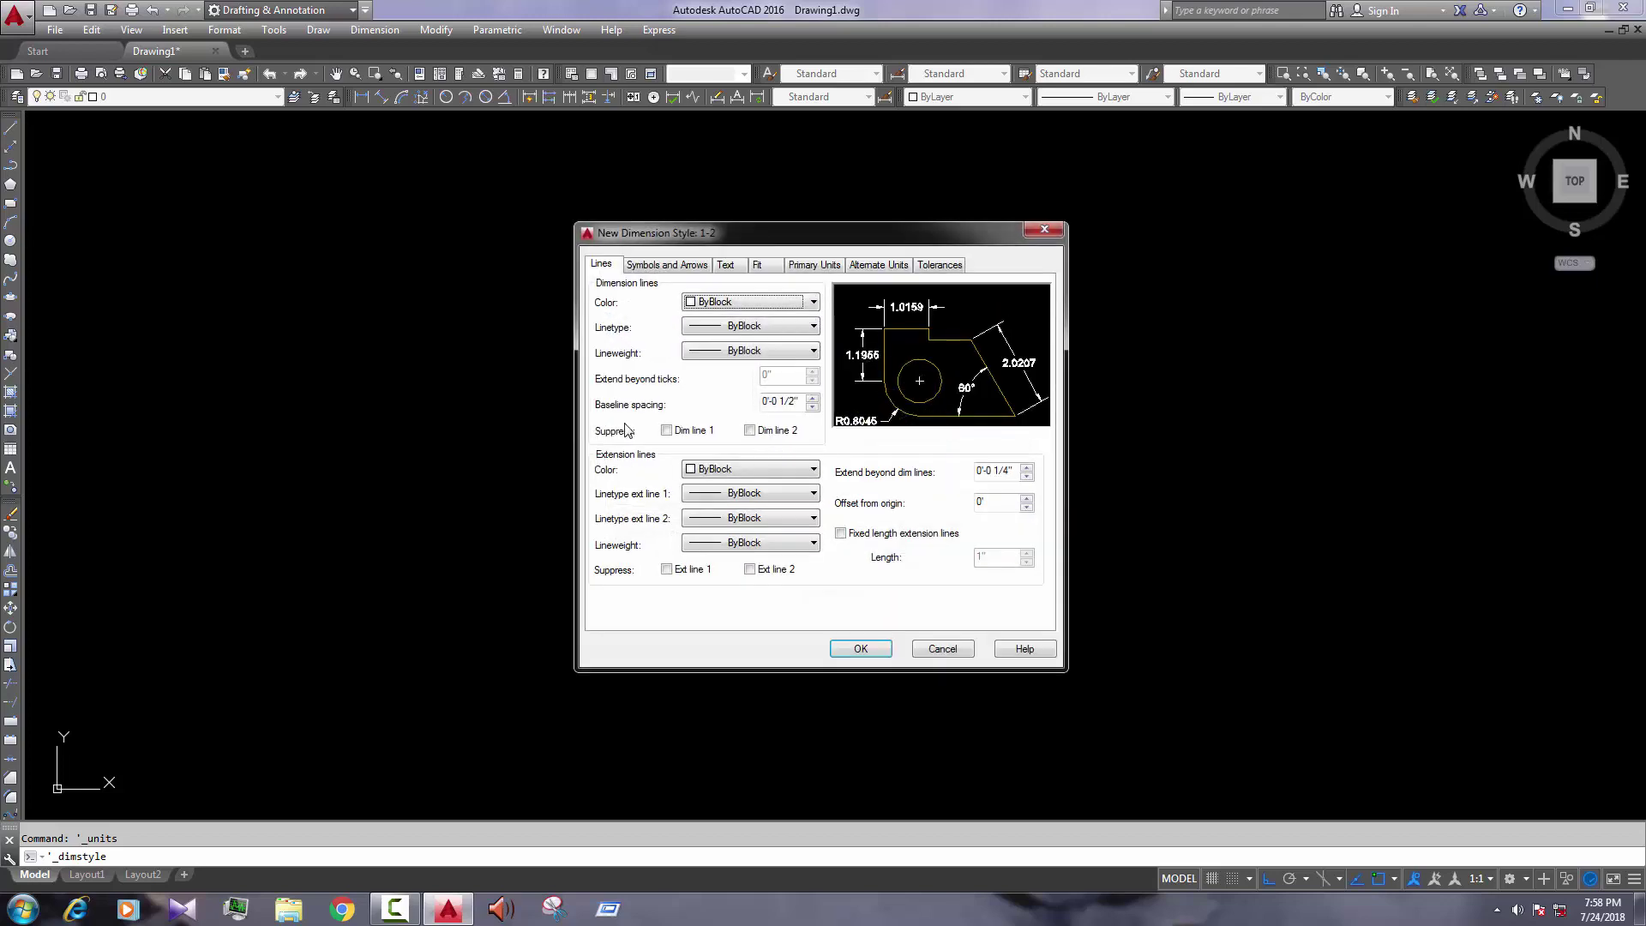
left_click(754, 304)
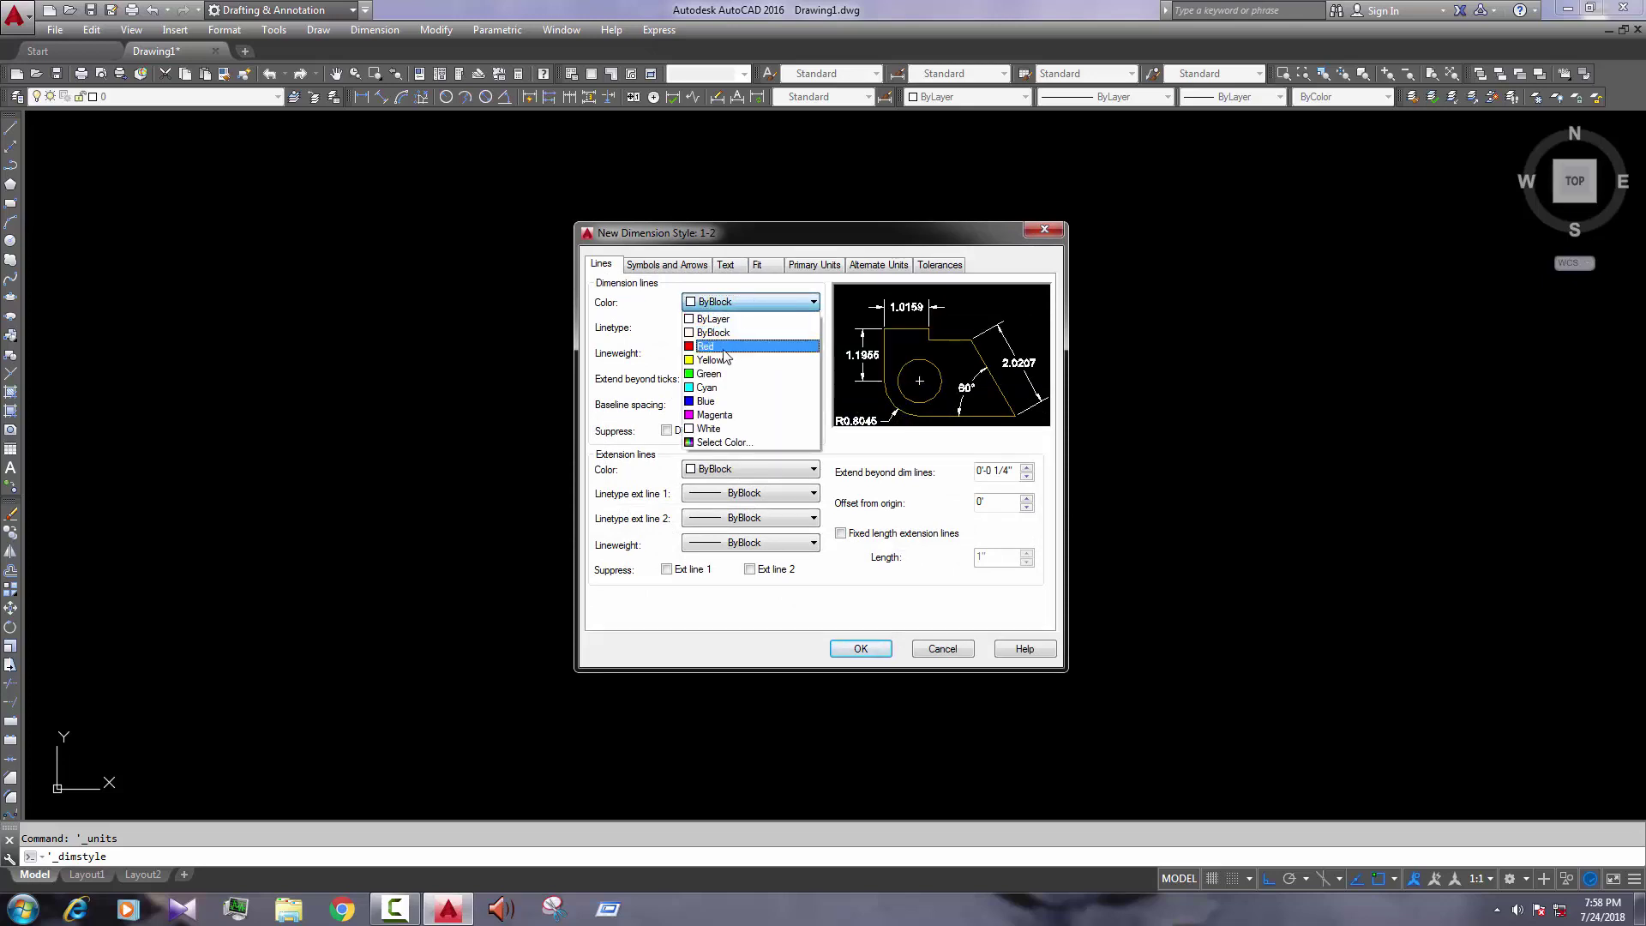
left_click(724, 347)
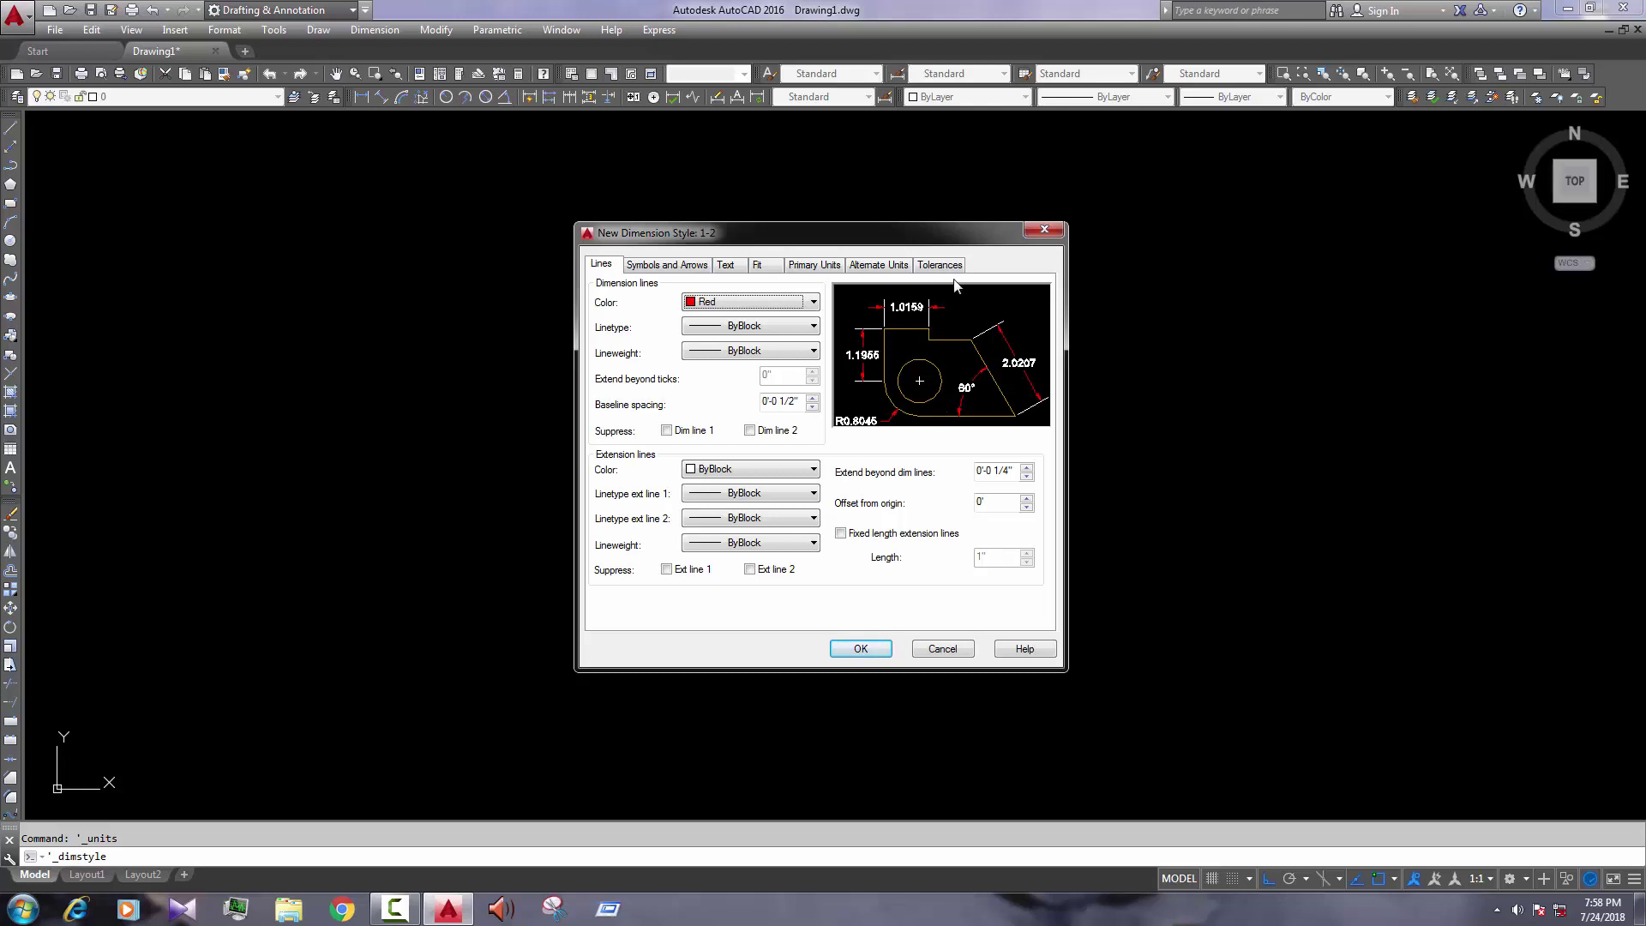
left_click(746, 327)
left_click(742, 343)
left_click(746, 351)
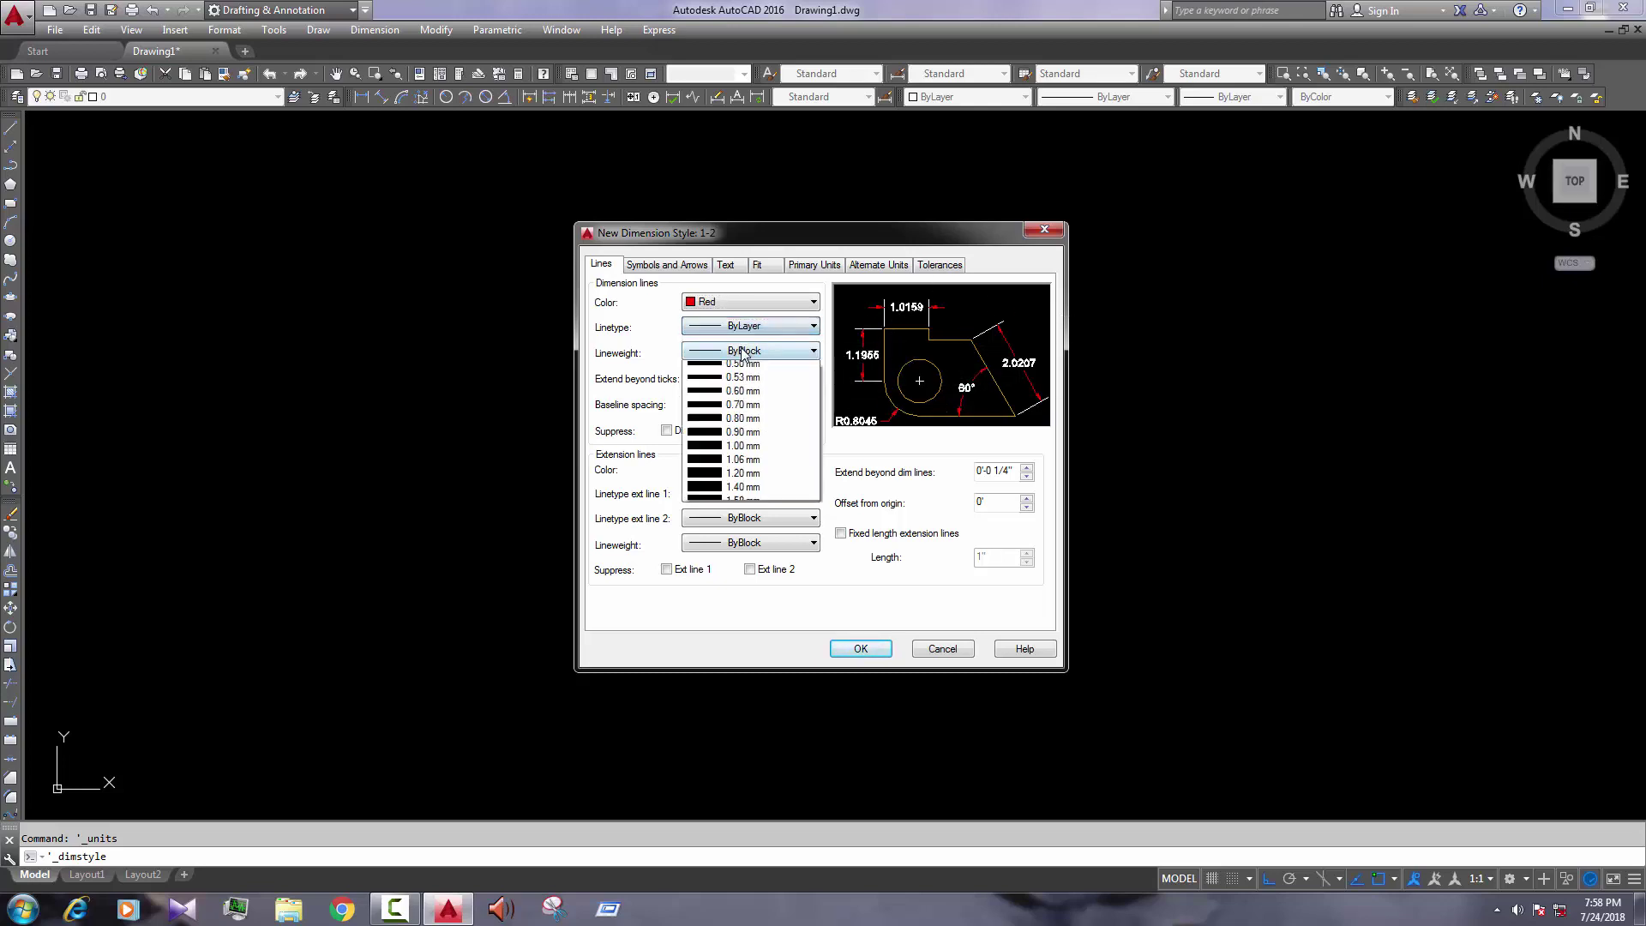
left_click(737, 362)
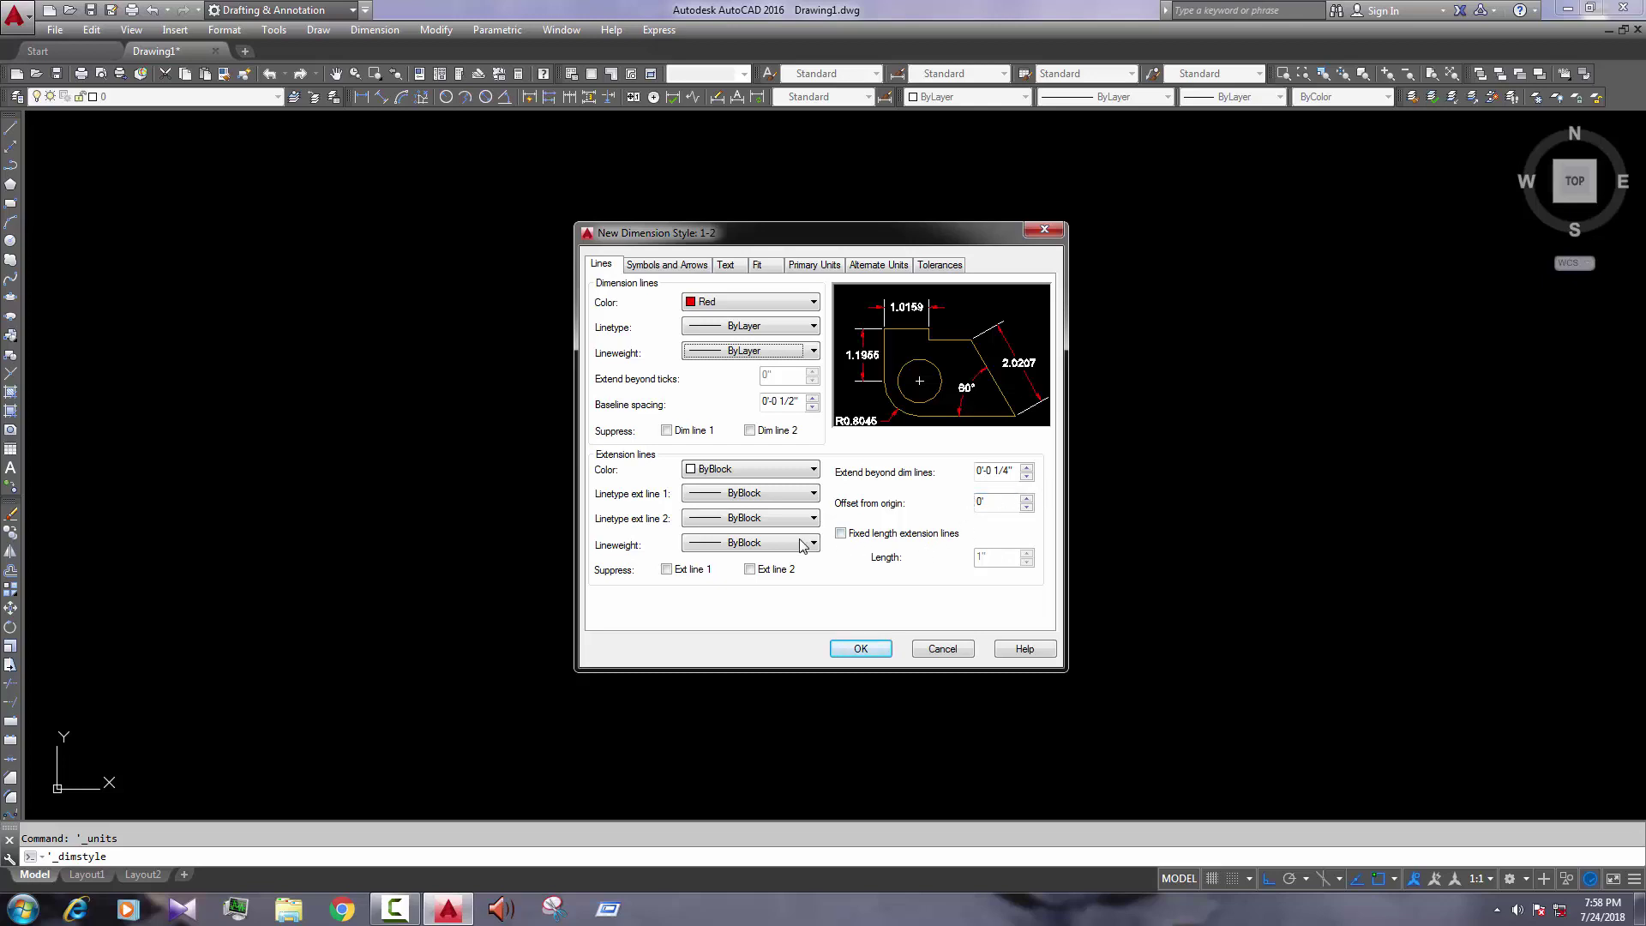
Step: Make extension lines red with ByLayer linetypes and lineweight, and a 1/2" origin offset
left_click(790, 469)
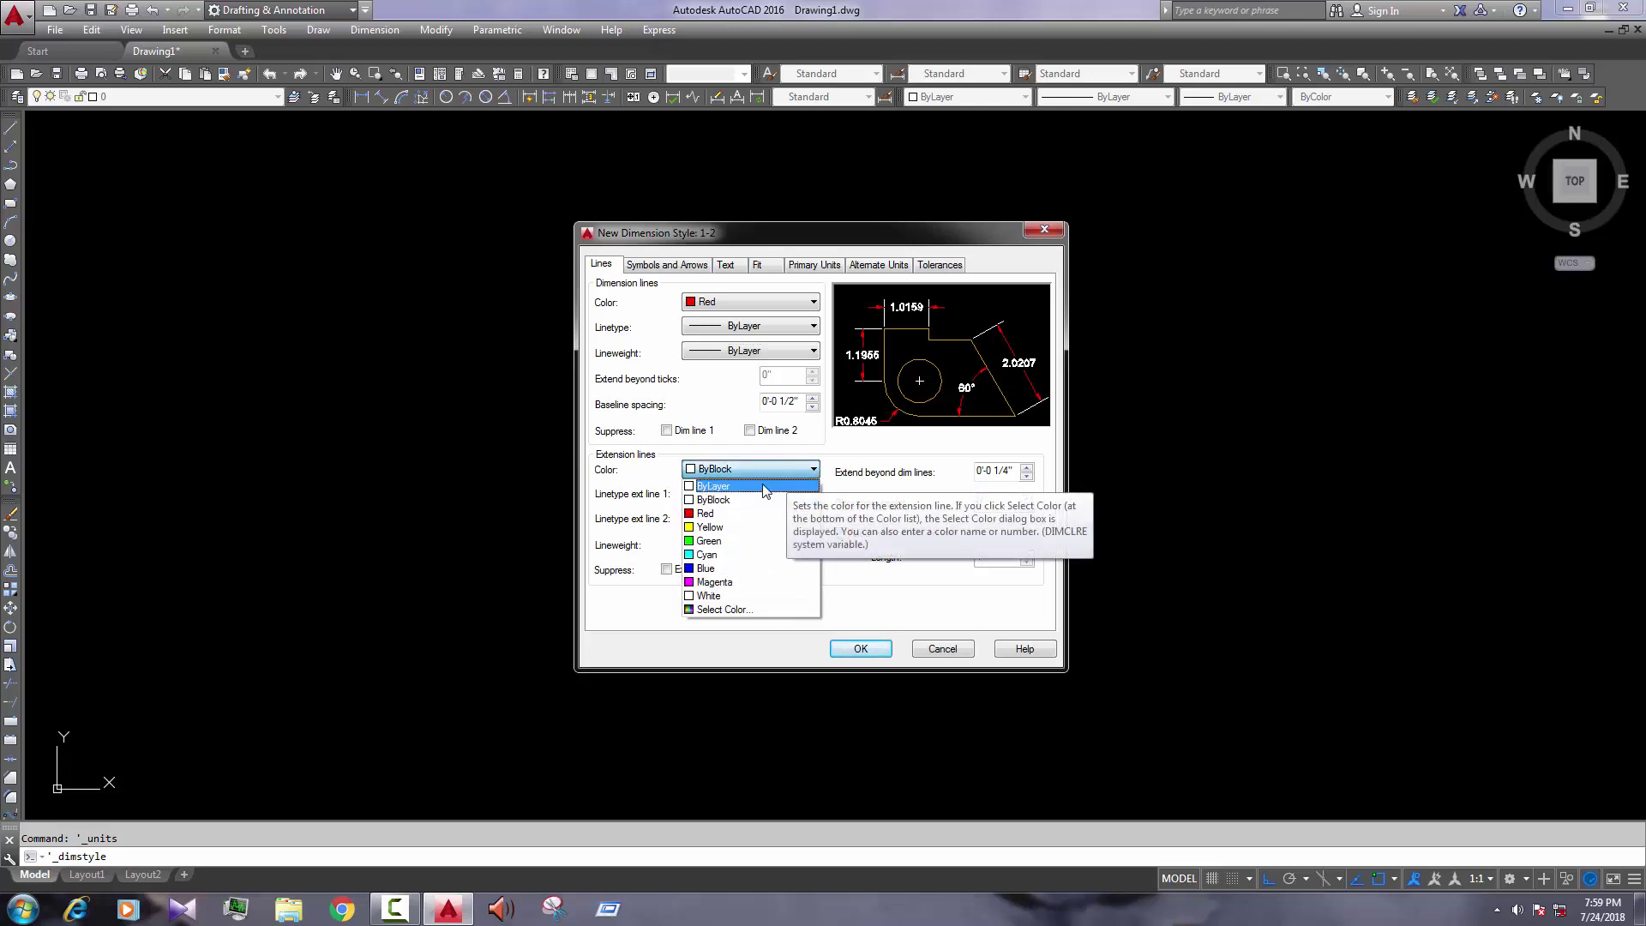
left_click(720, 487)
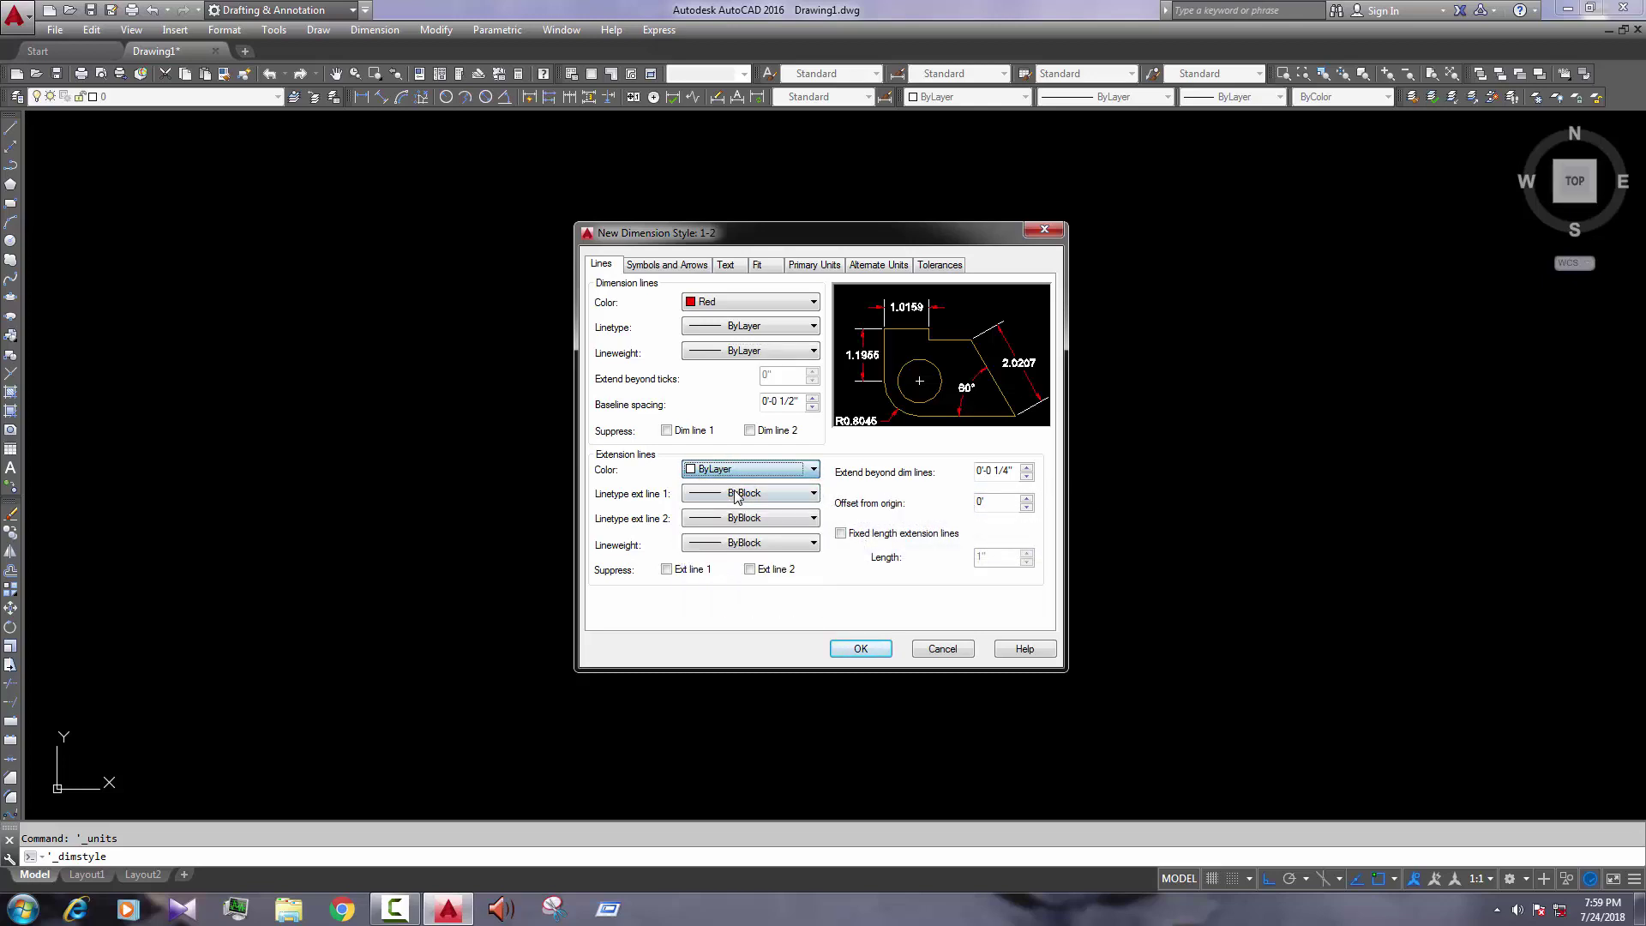
left_click(746, 469)
left_click(720, 514)
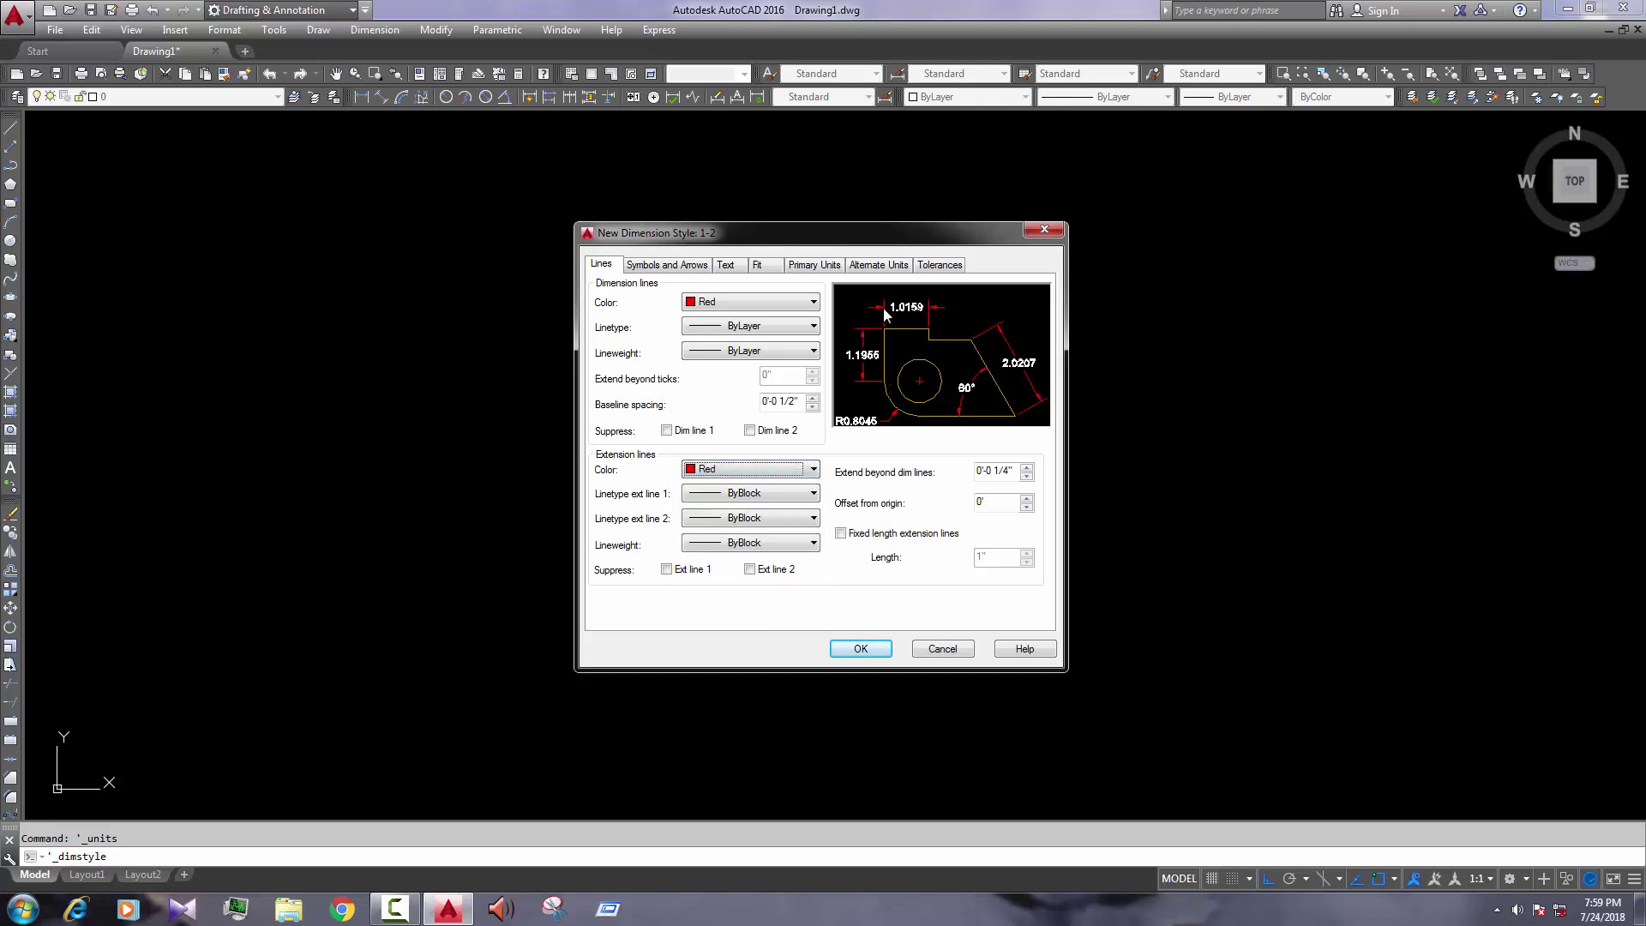
left_click(753, 495)
left_click(742, 502)
left_click(746, 518)
left_click(743, 532)
left_click(745, 543)
left_click(743, 559)
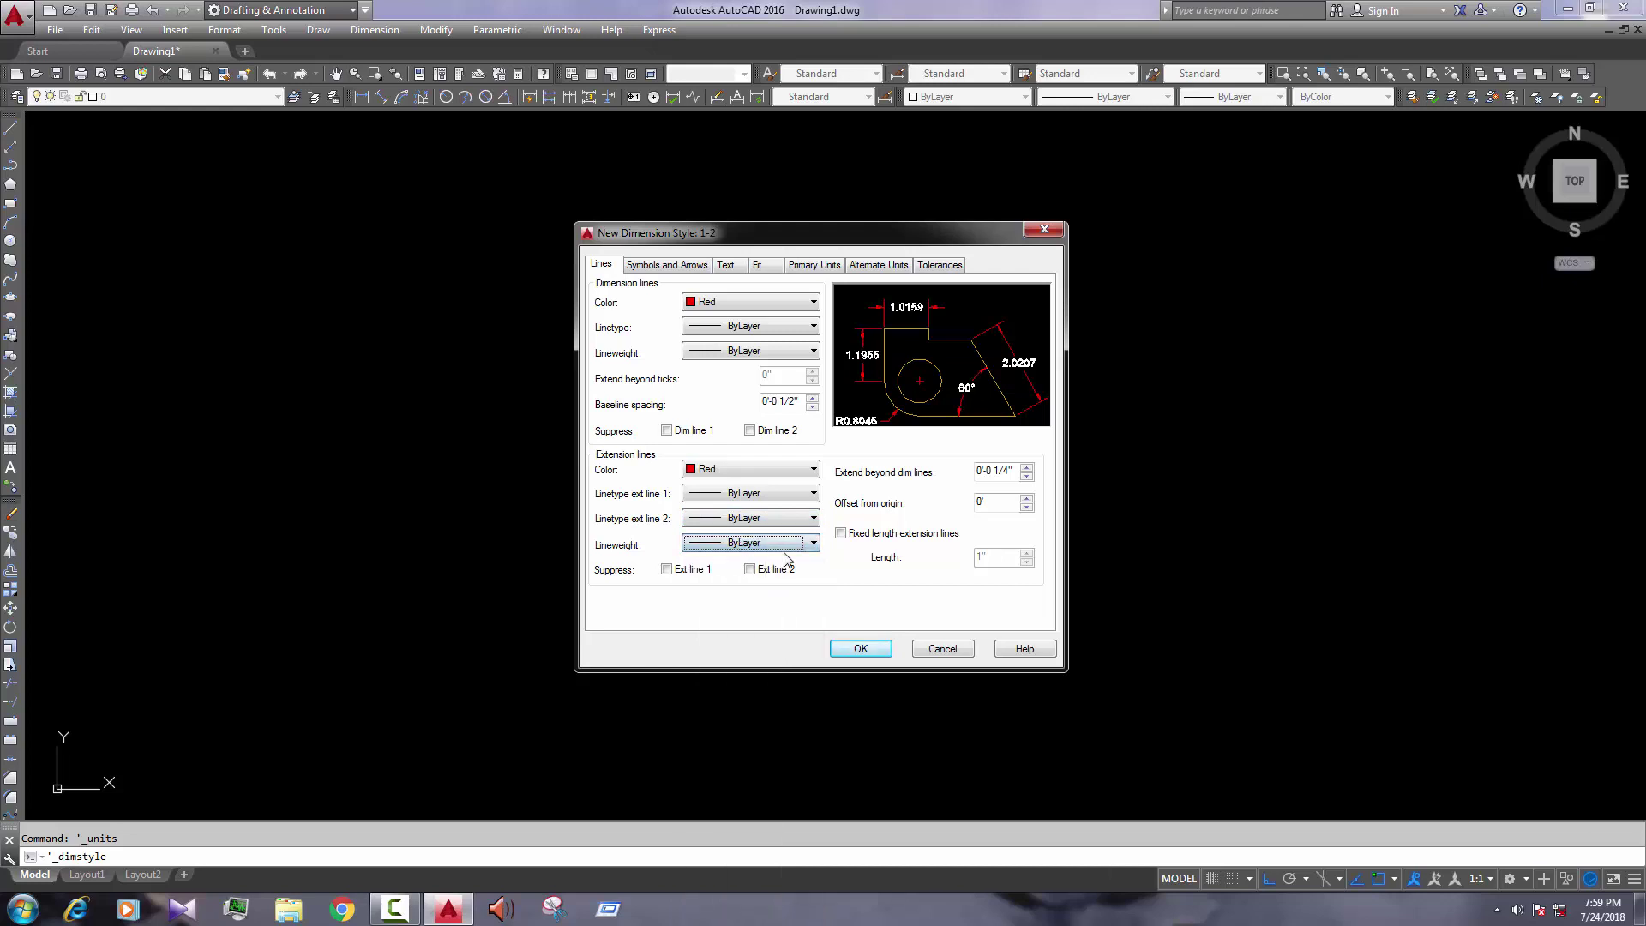
double_click(974, 506)
left_click(992, 471)
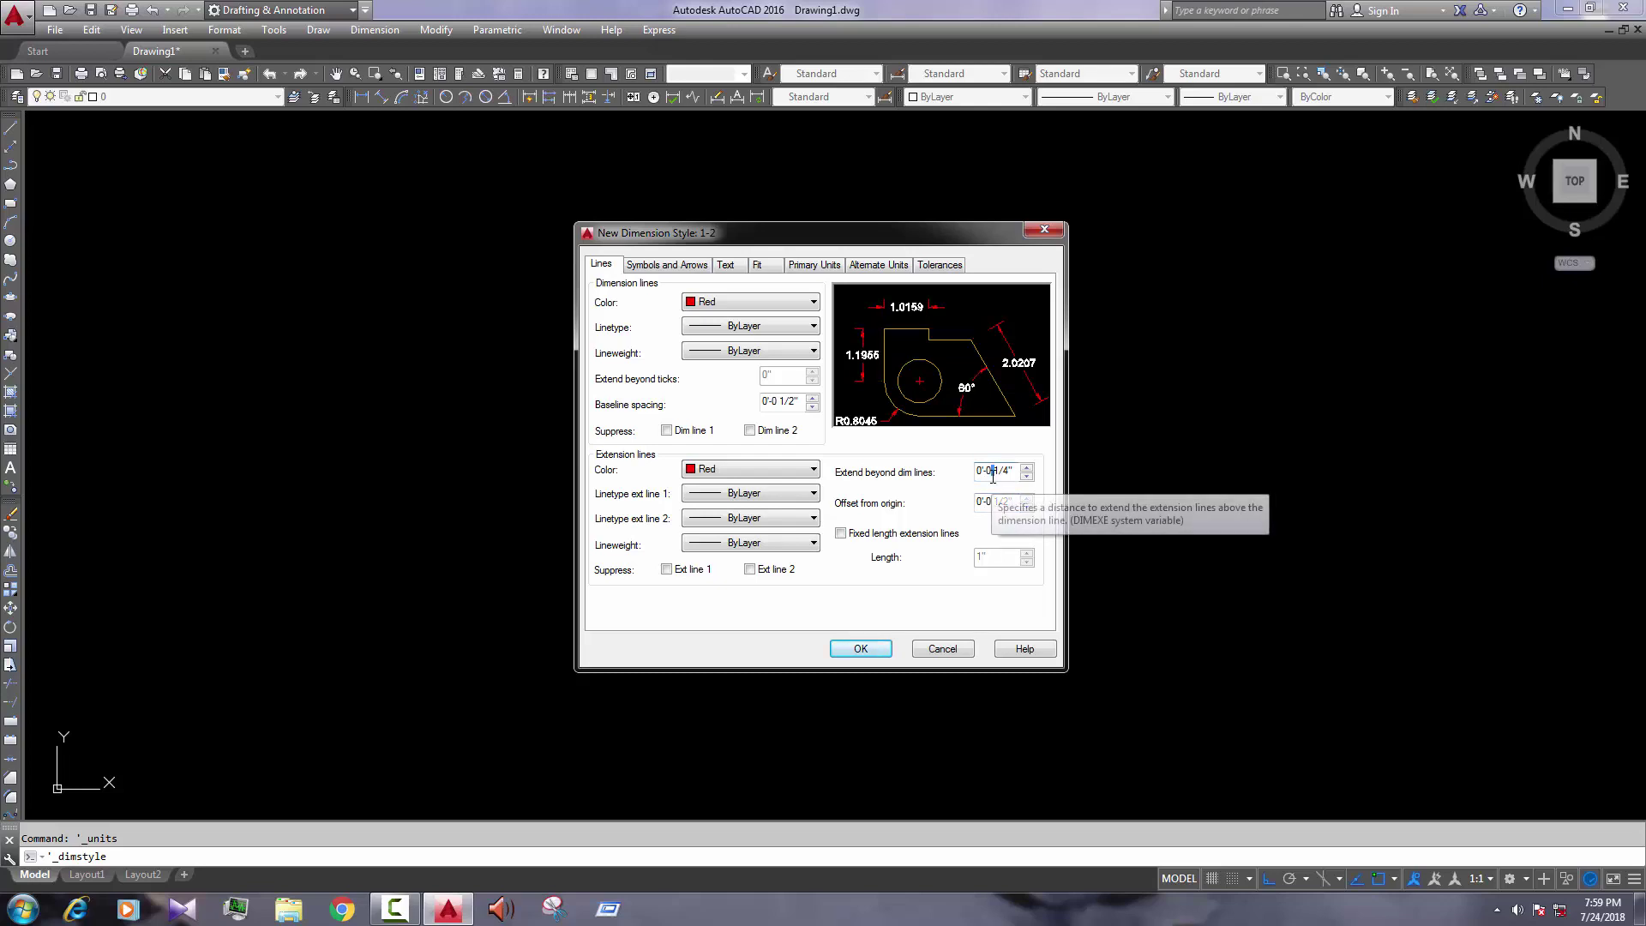
Step: Keep Closed filled arrowheads and set the arrow size to 2"
left_click(661, 266)
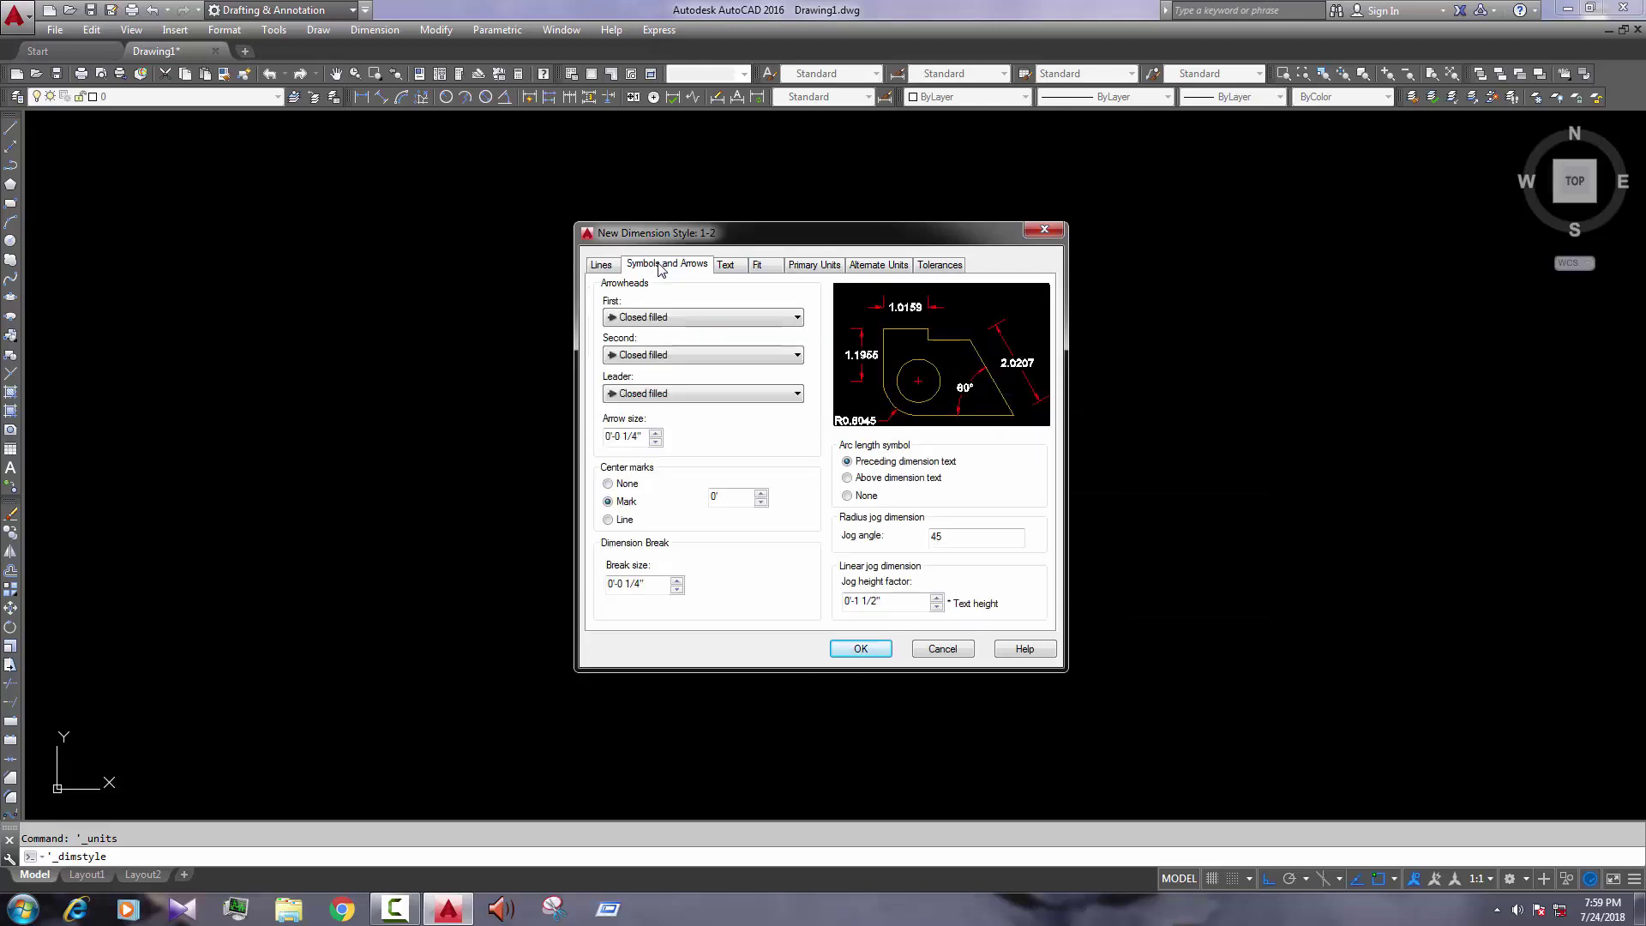
left_click(686, 317)
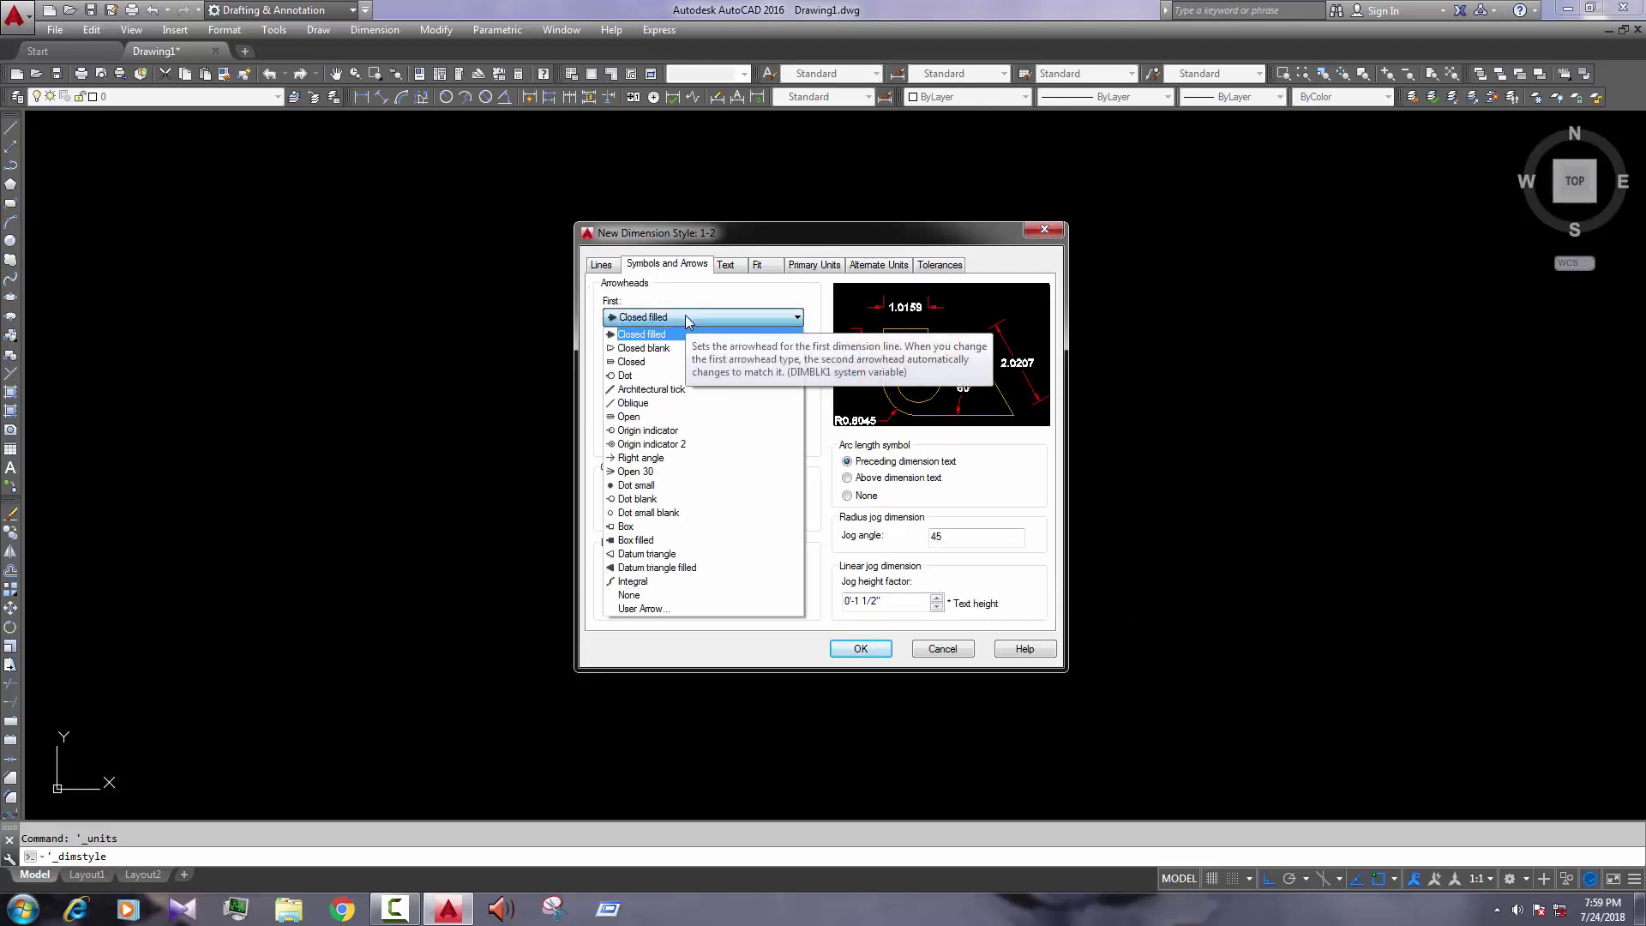
left_click(686, 316)
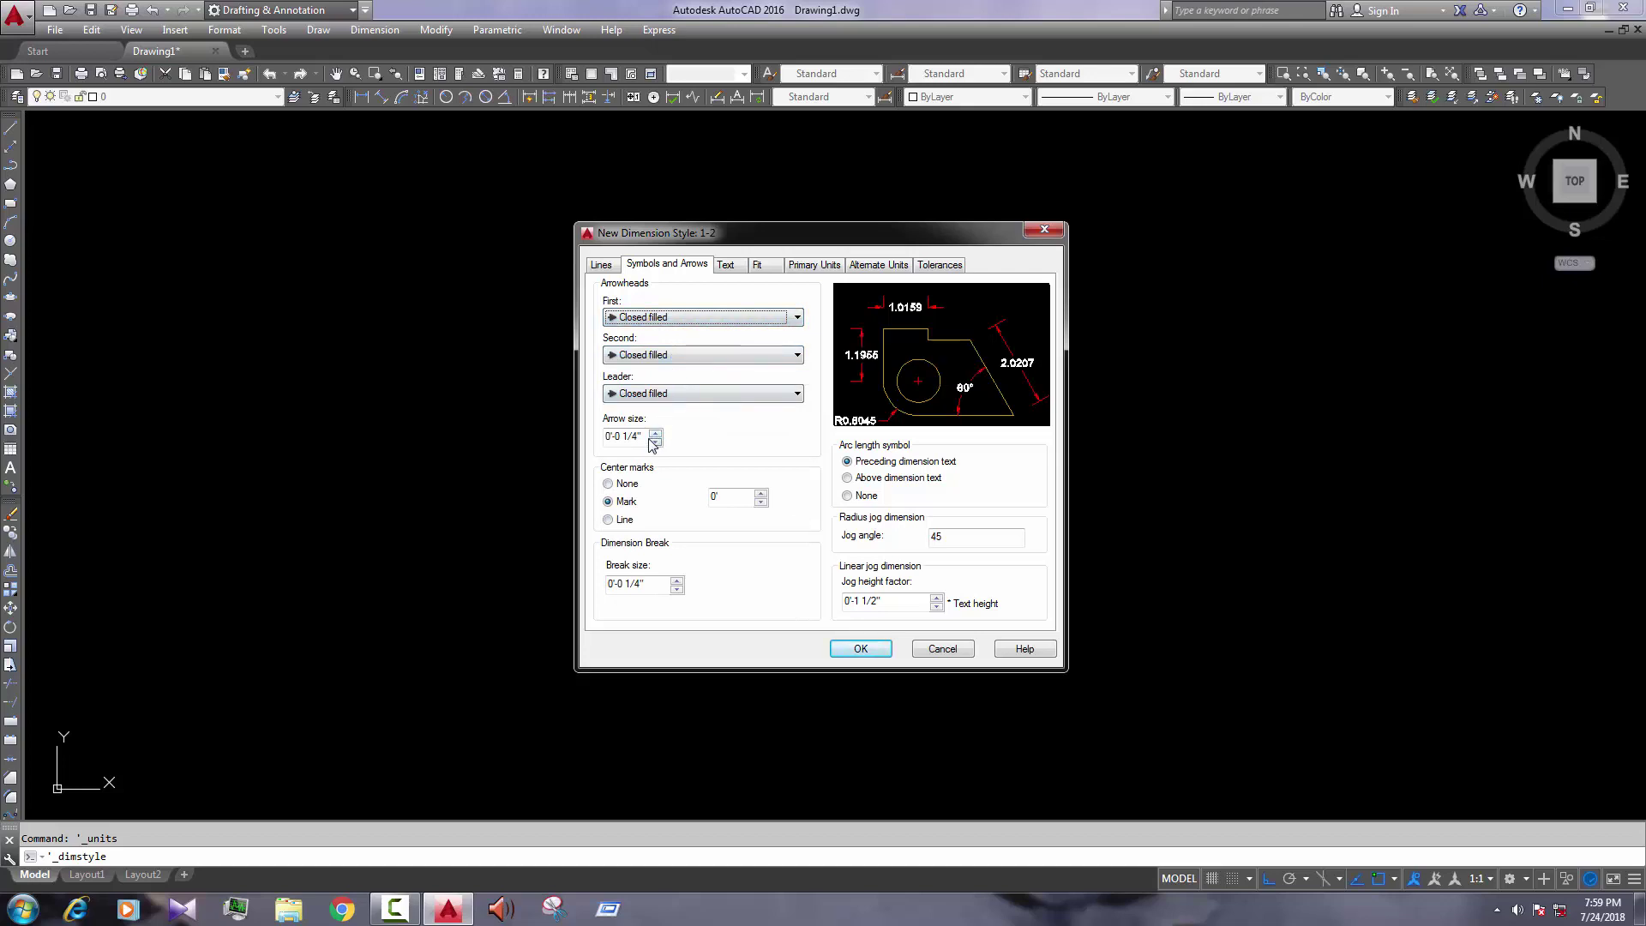
left_click_drag(643, 437, 602, 443)
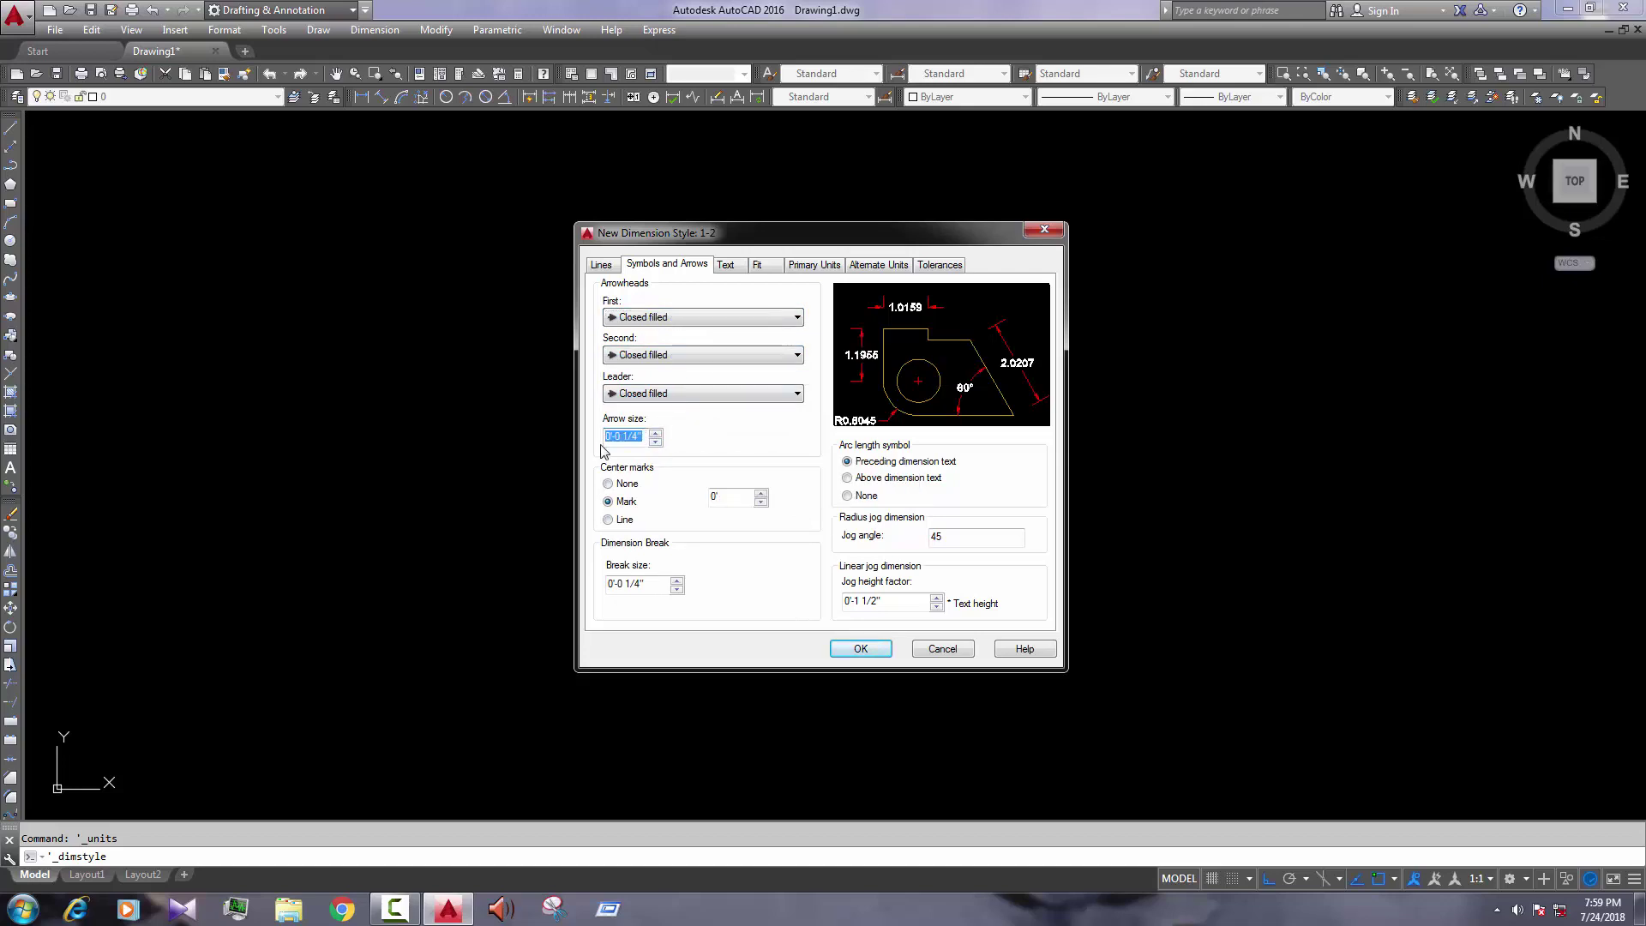
type("2")
left_click(733, 494)
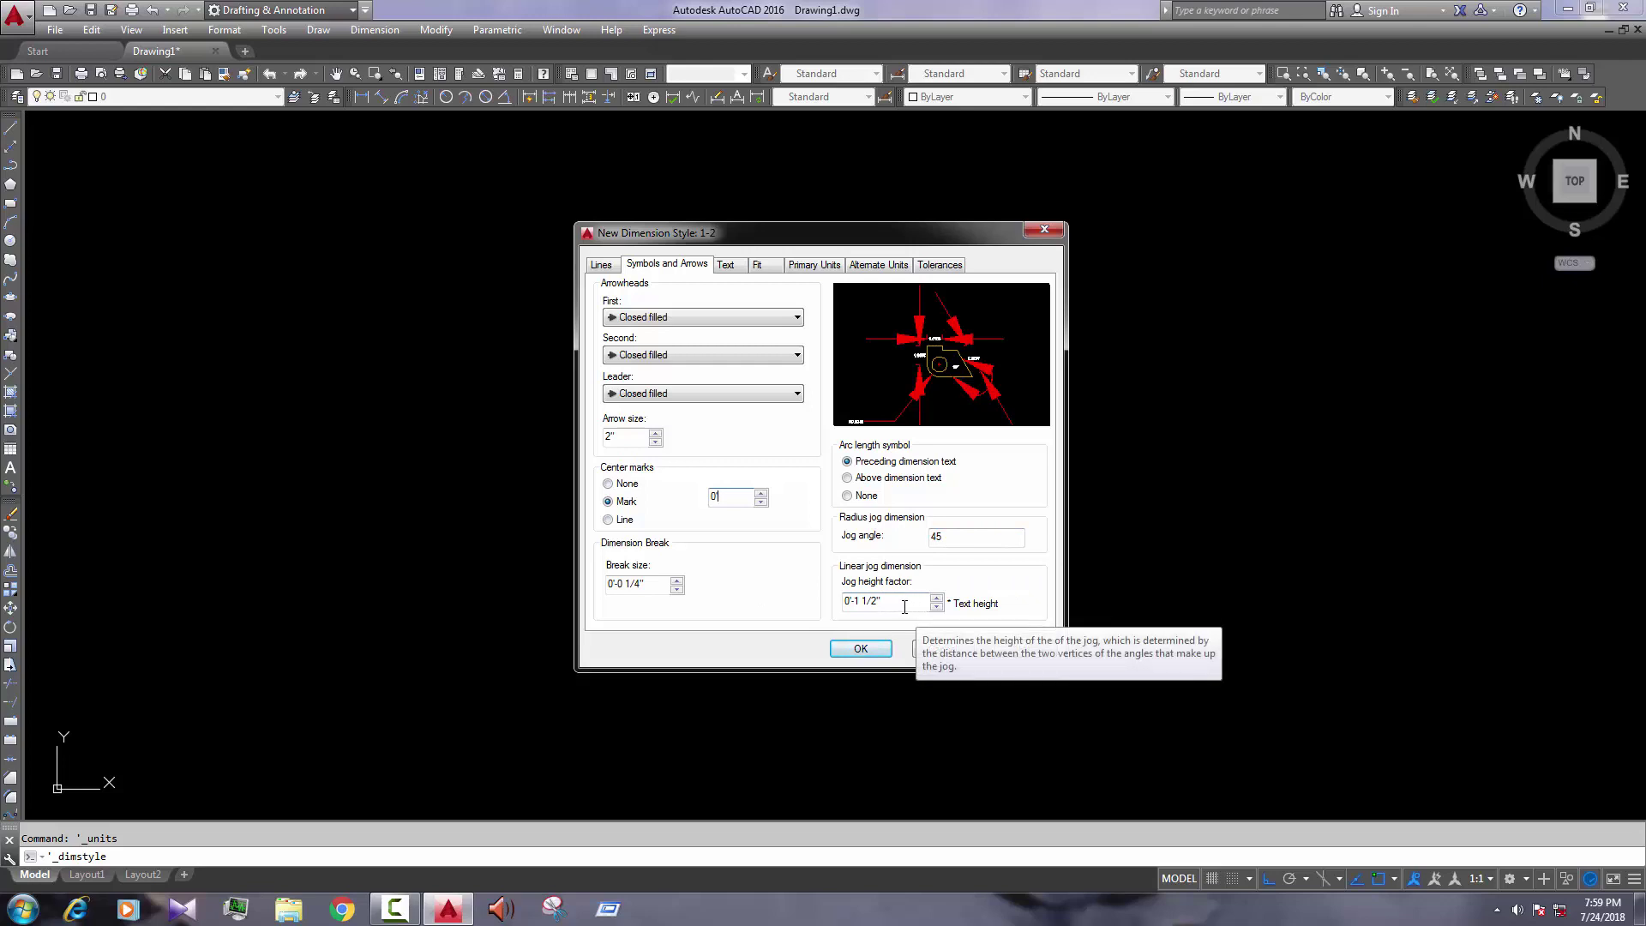
Step: Set dimension text height to 2" with no fill and the Standard text style
left_click(726, 265)
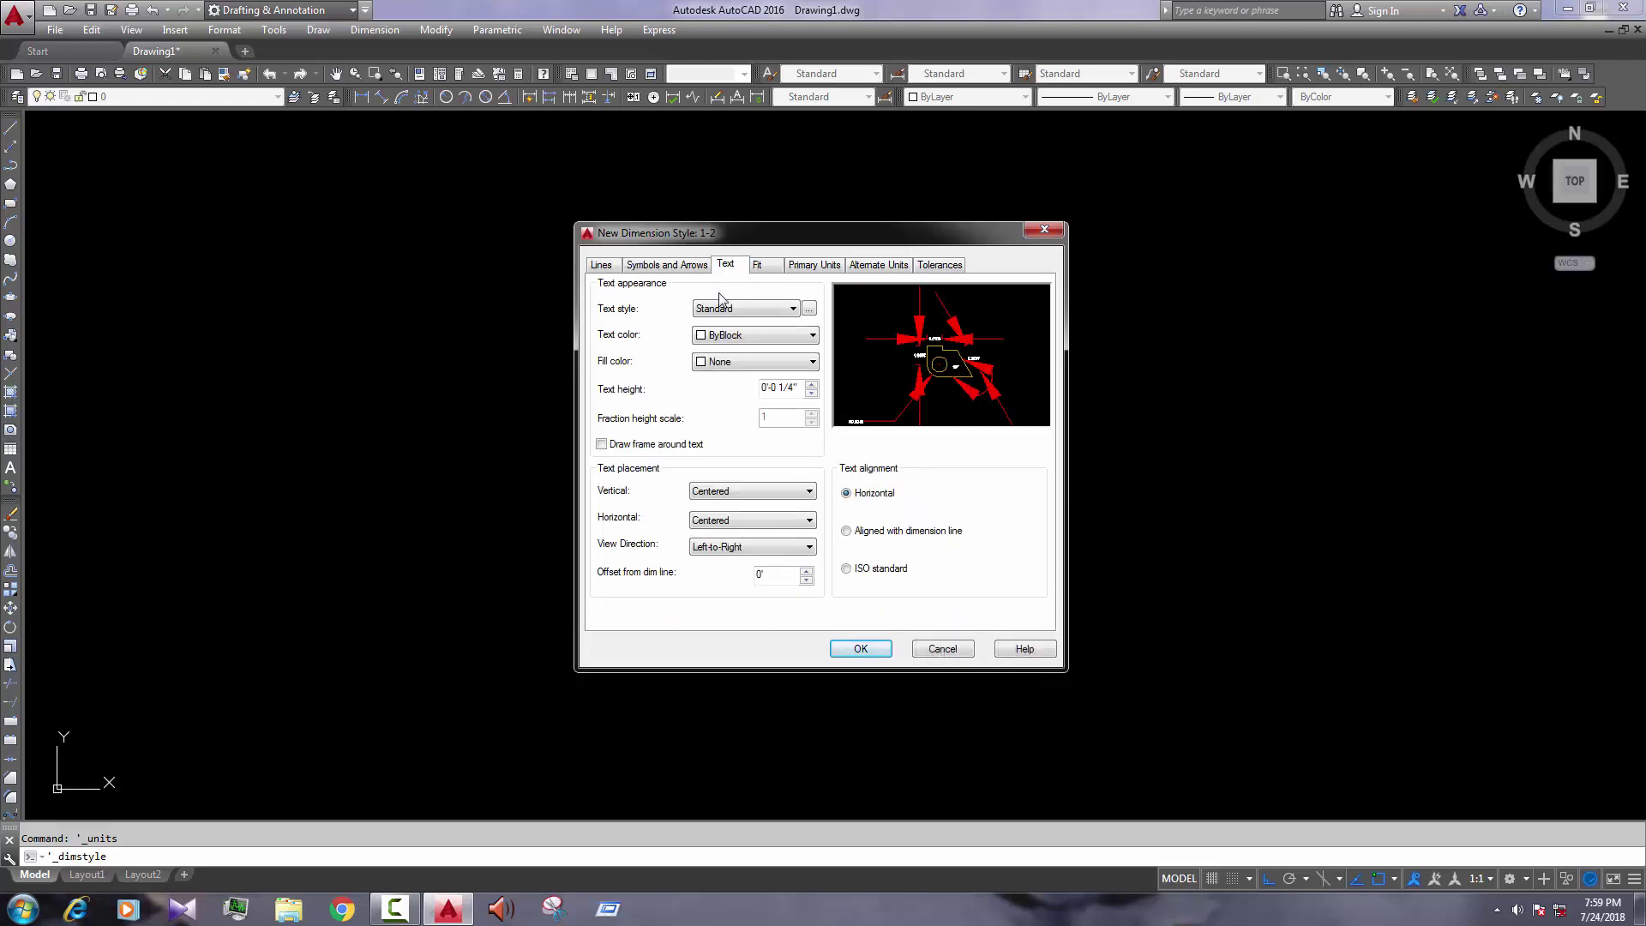
double_click(796, 387)
type("3")
left_click(749, 364)
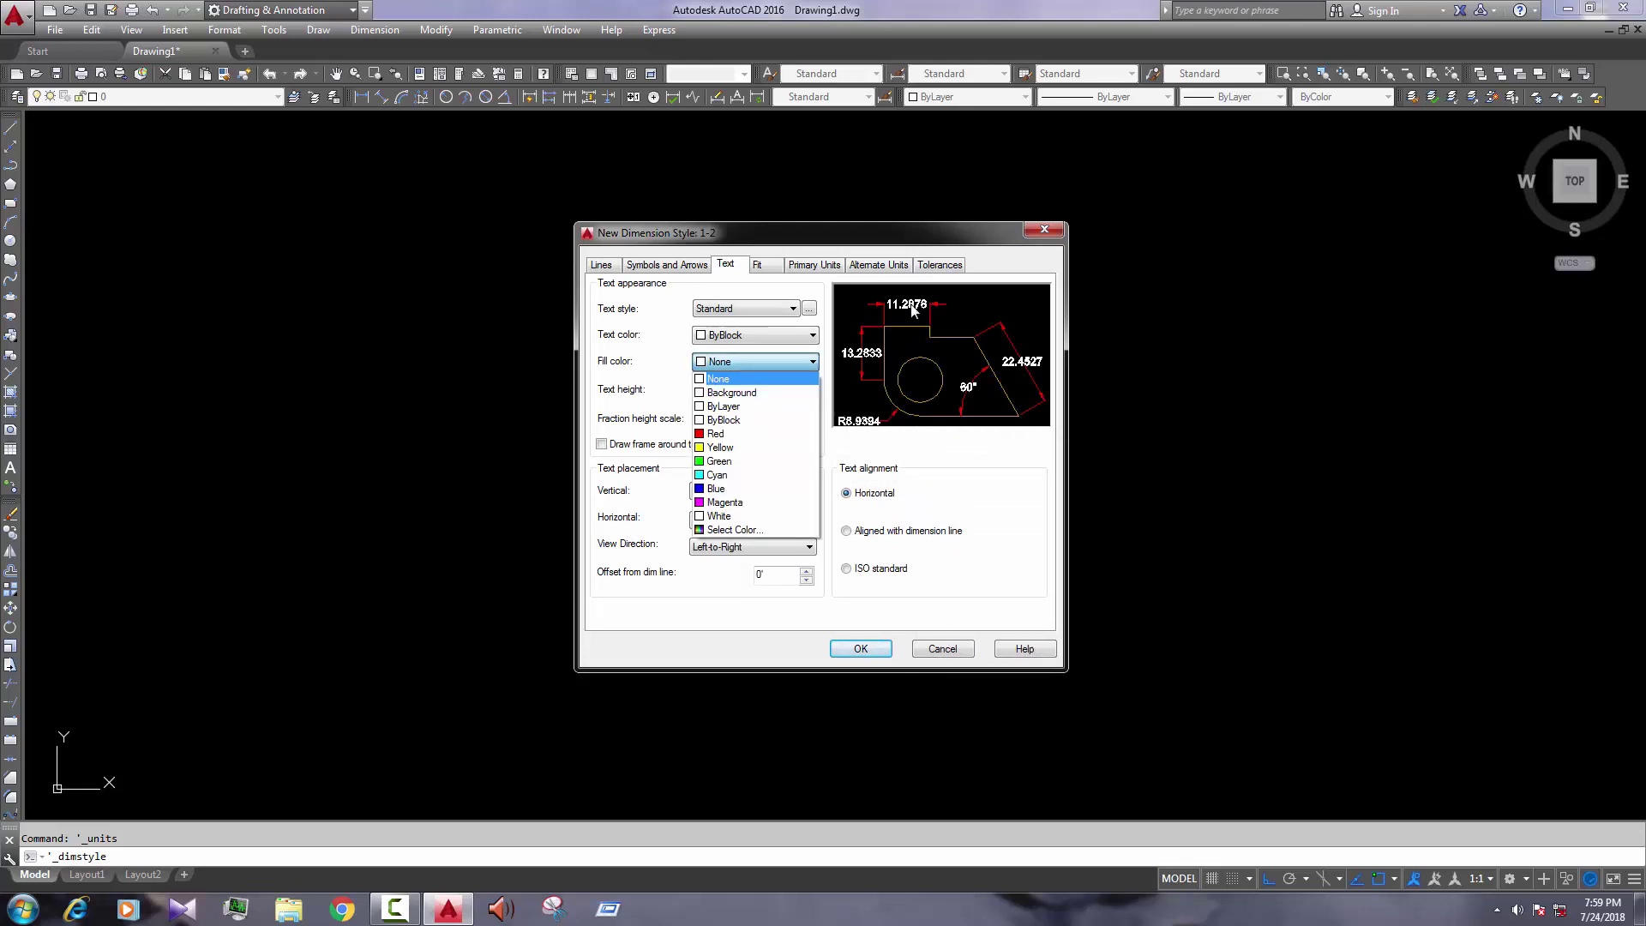
left_click(737, 338)
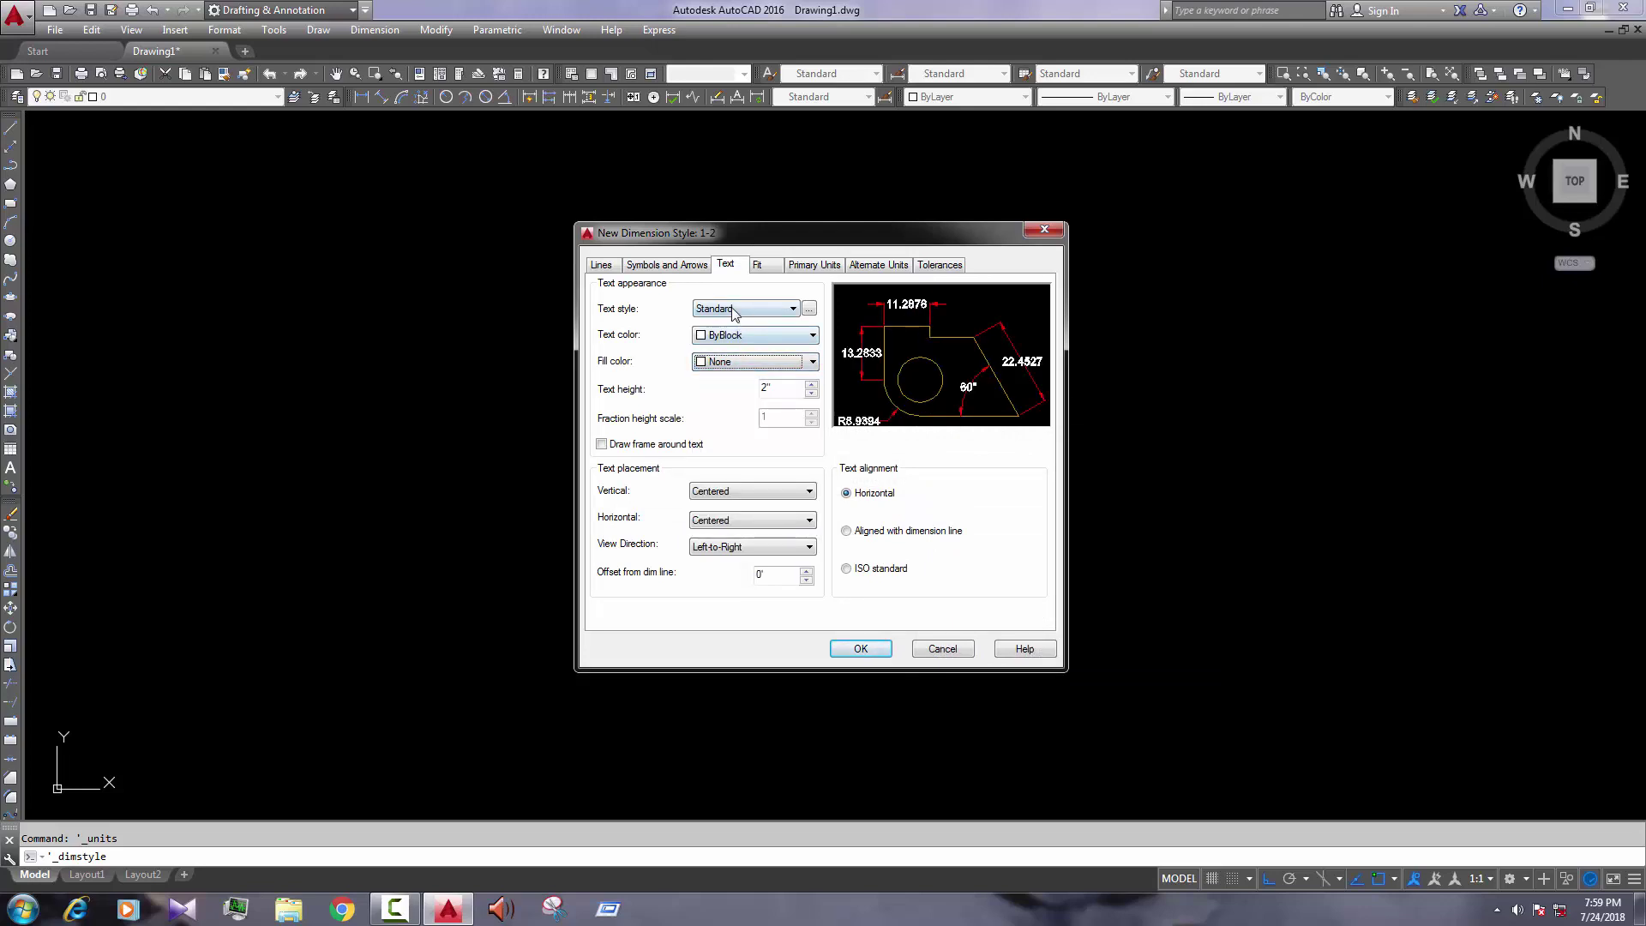
left_click(734, 310)
left_click(734, 325)
Step: Check the Standard text style uses the Arial font and cancel the Text Style dialog
left_click(808, 308)
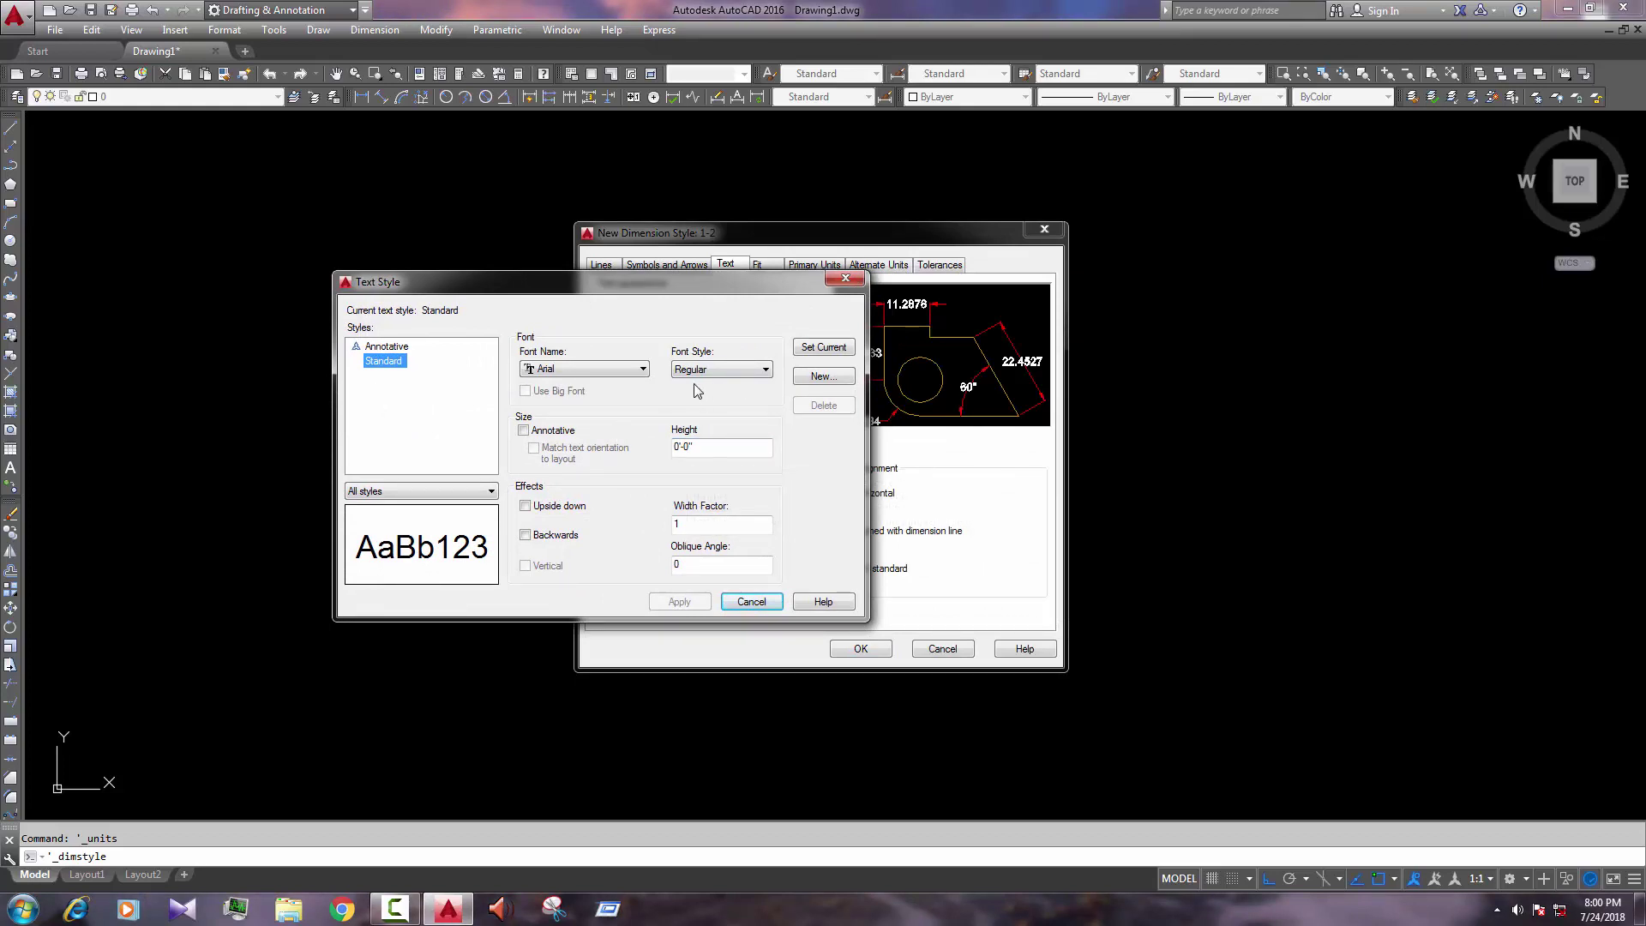
left_click(596, 368)
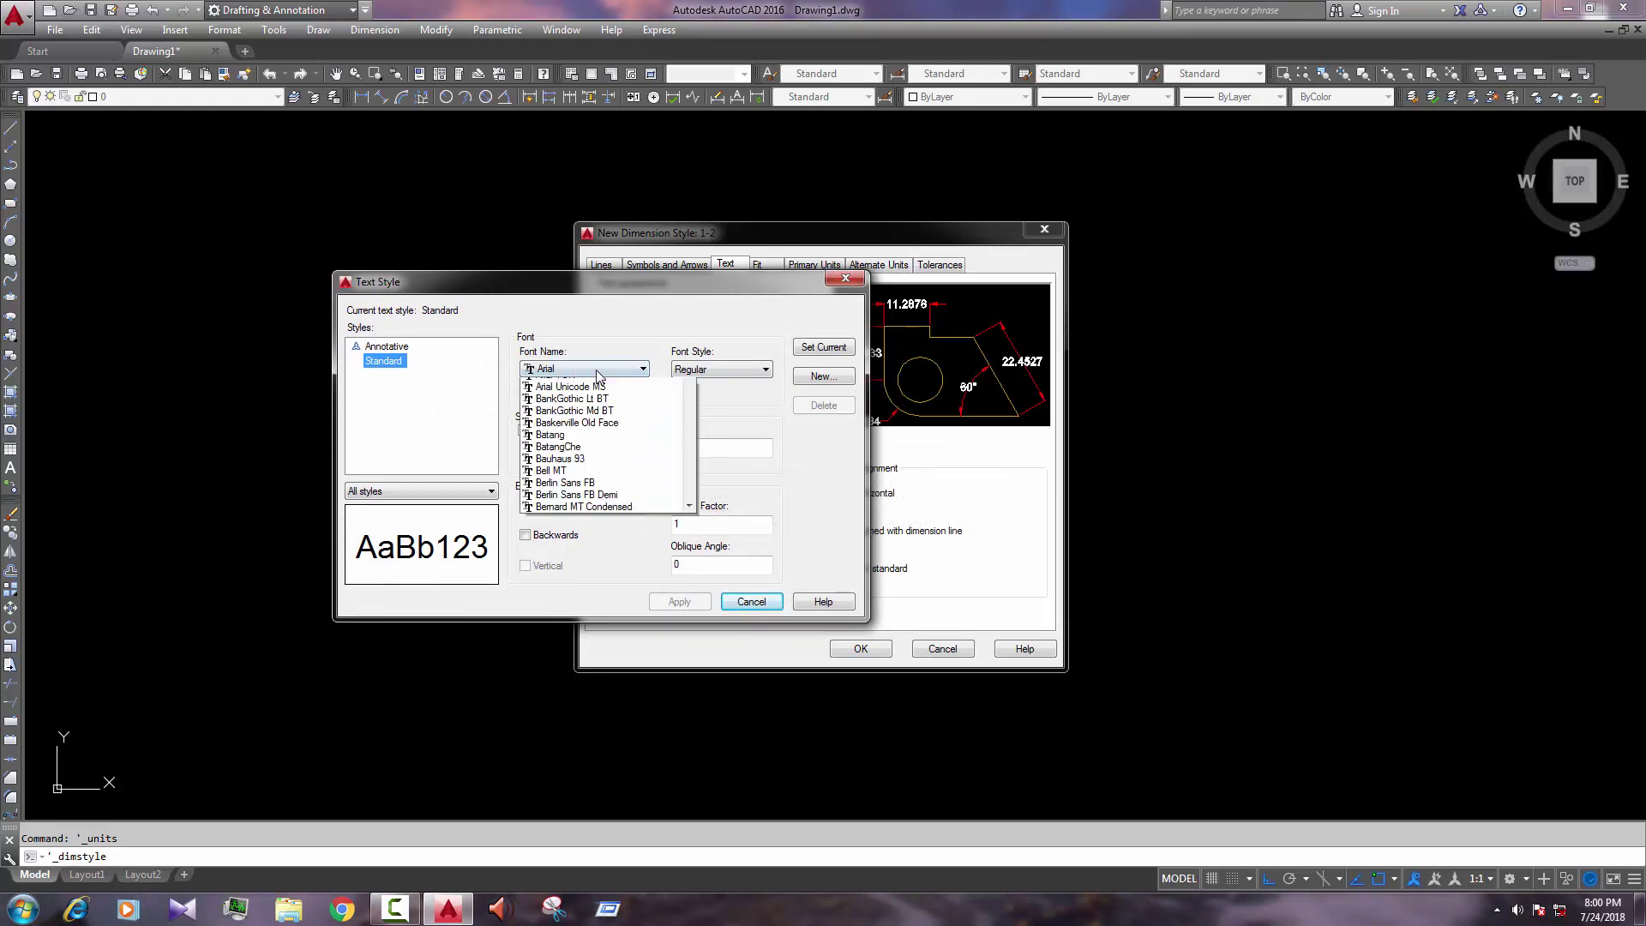
left_click(881, 355)
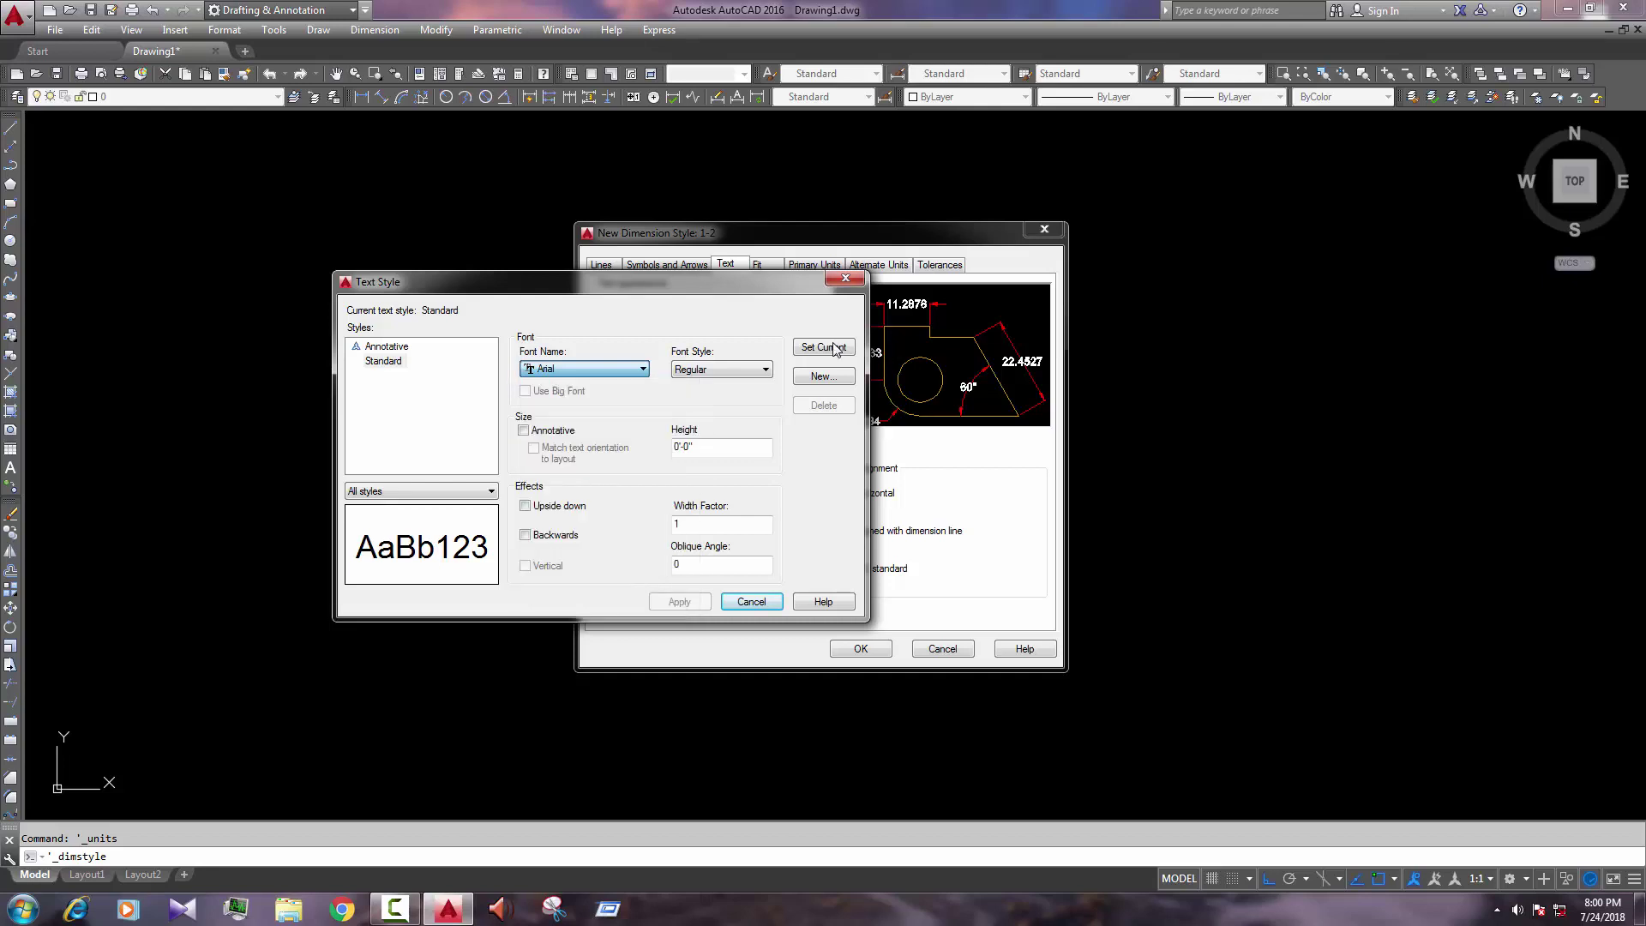
left_click(751, 602)
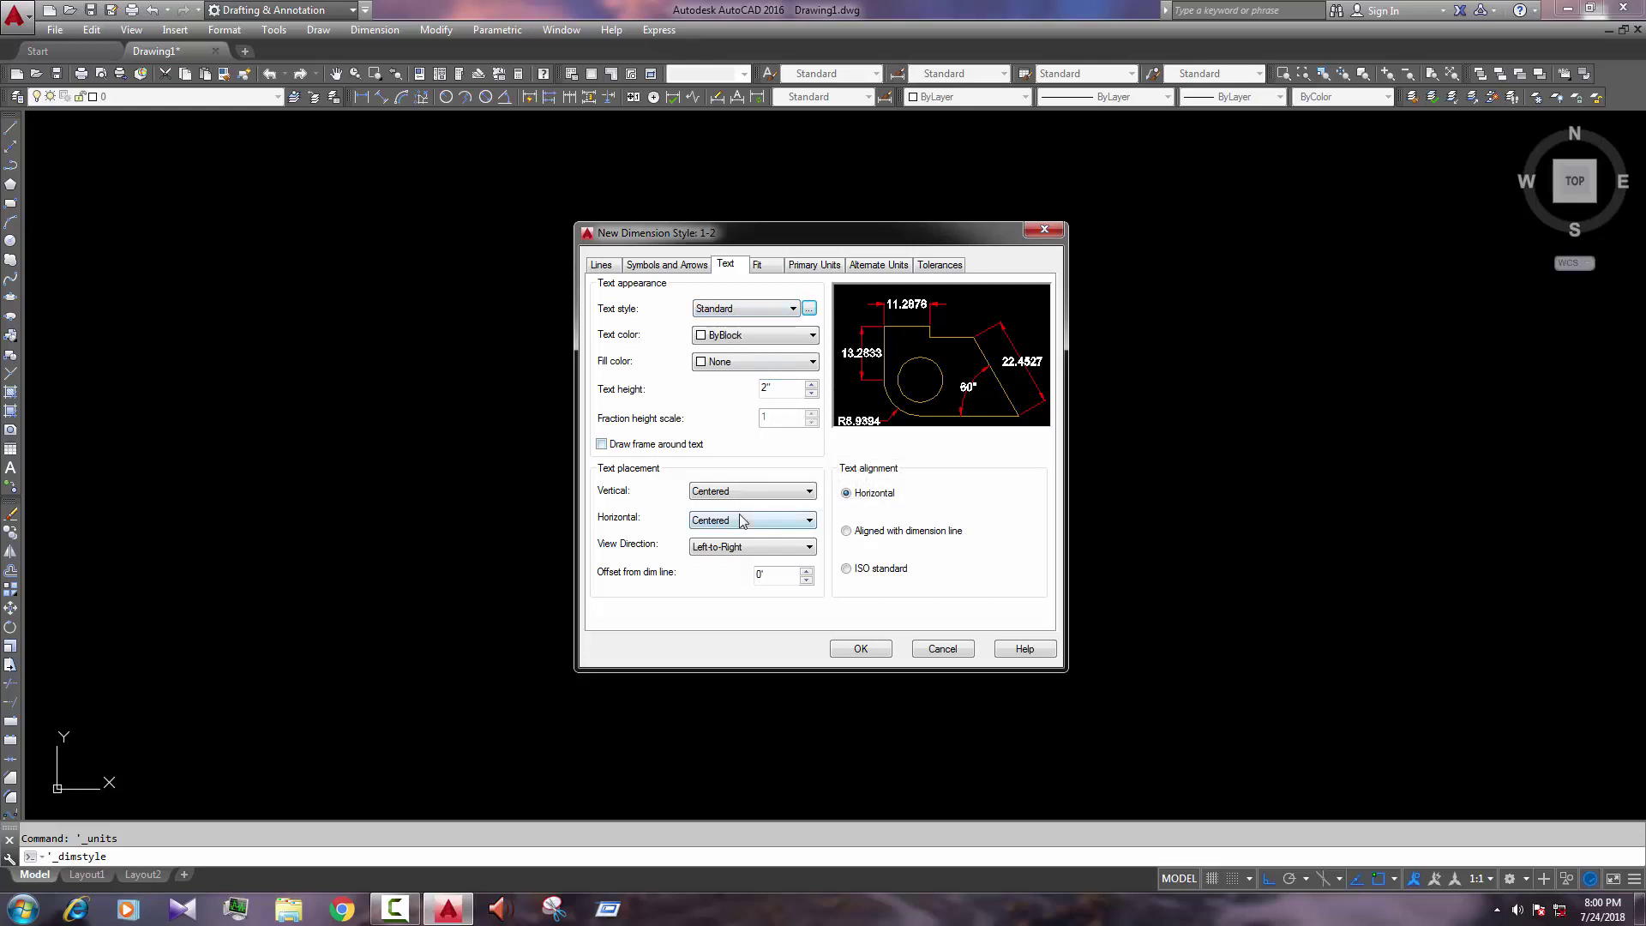
Step: Set text fill to None, text aligned with the dimension line, vertical Above, horizontal Centered
left_click(756, 362)
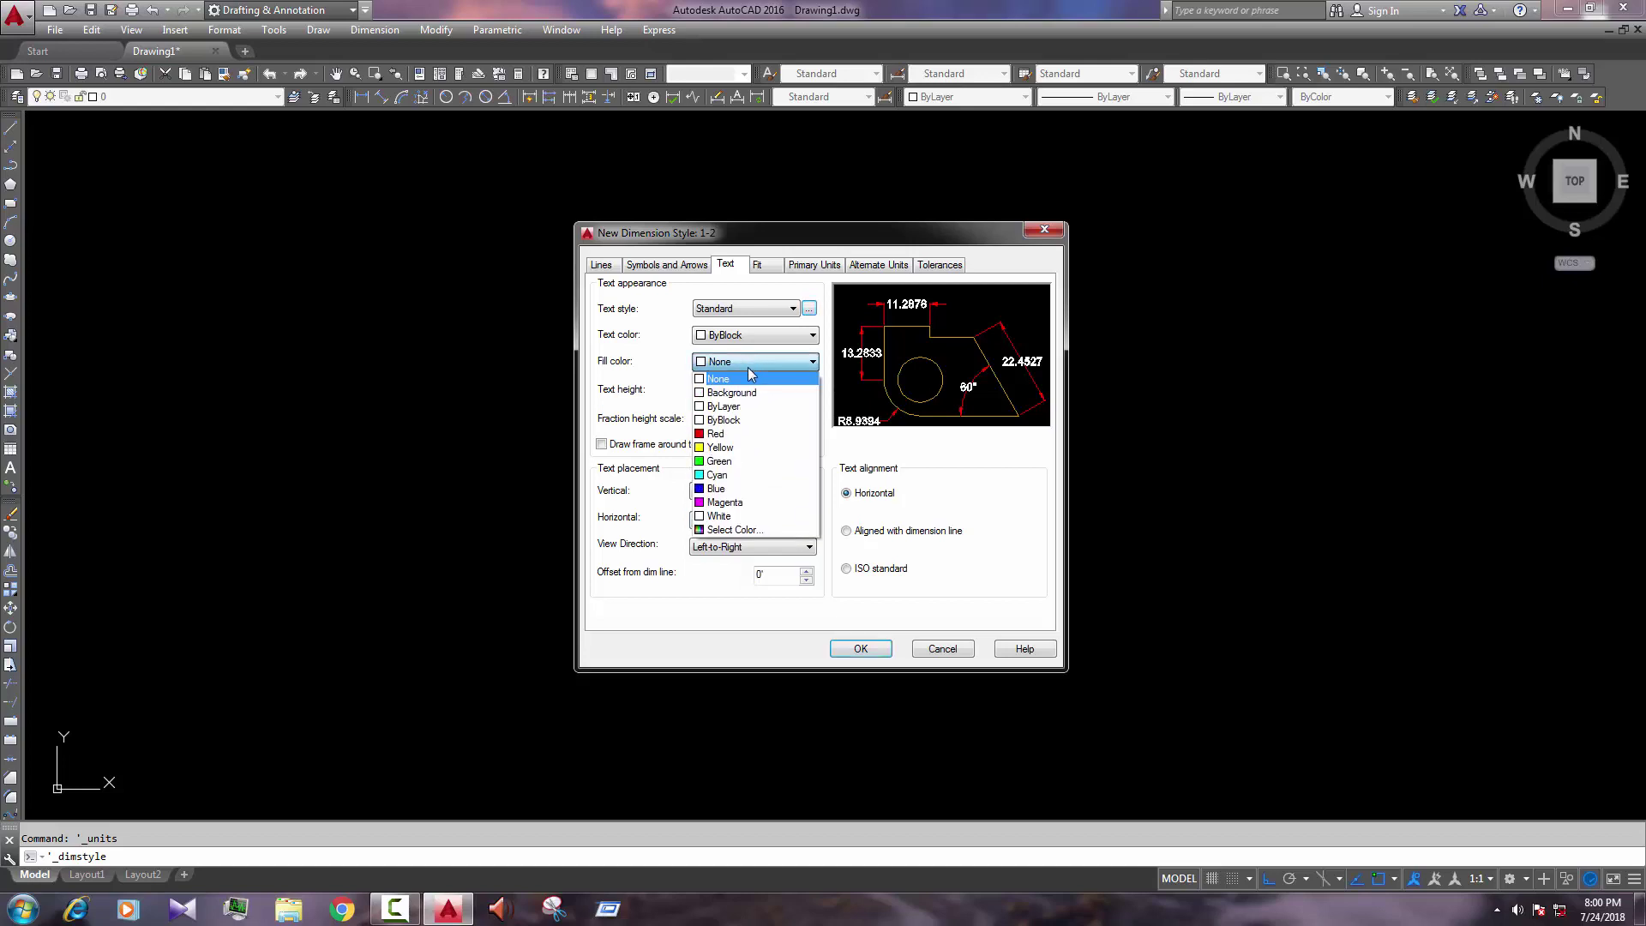
left_click(734, 435)
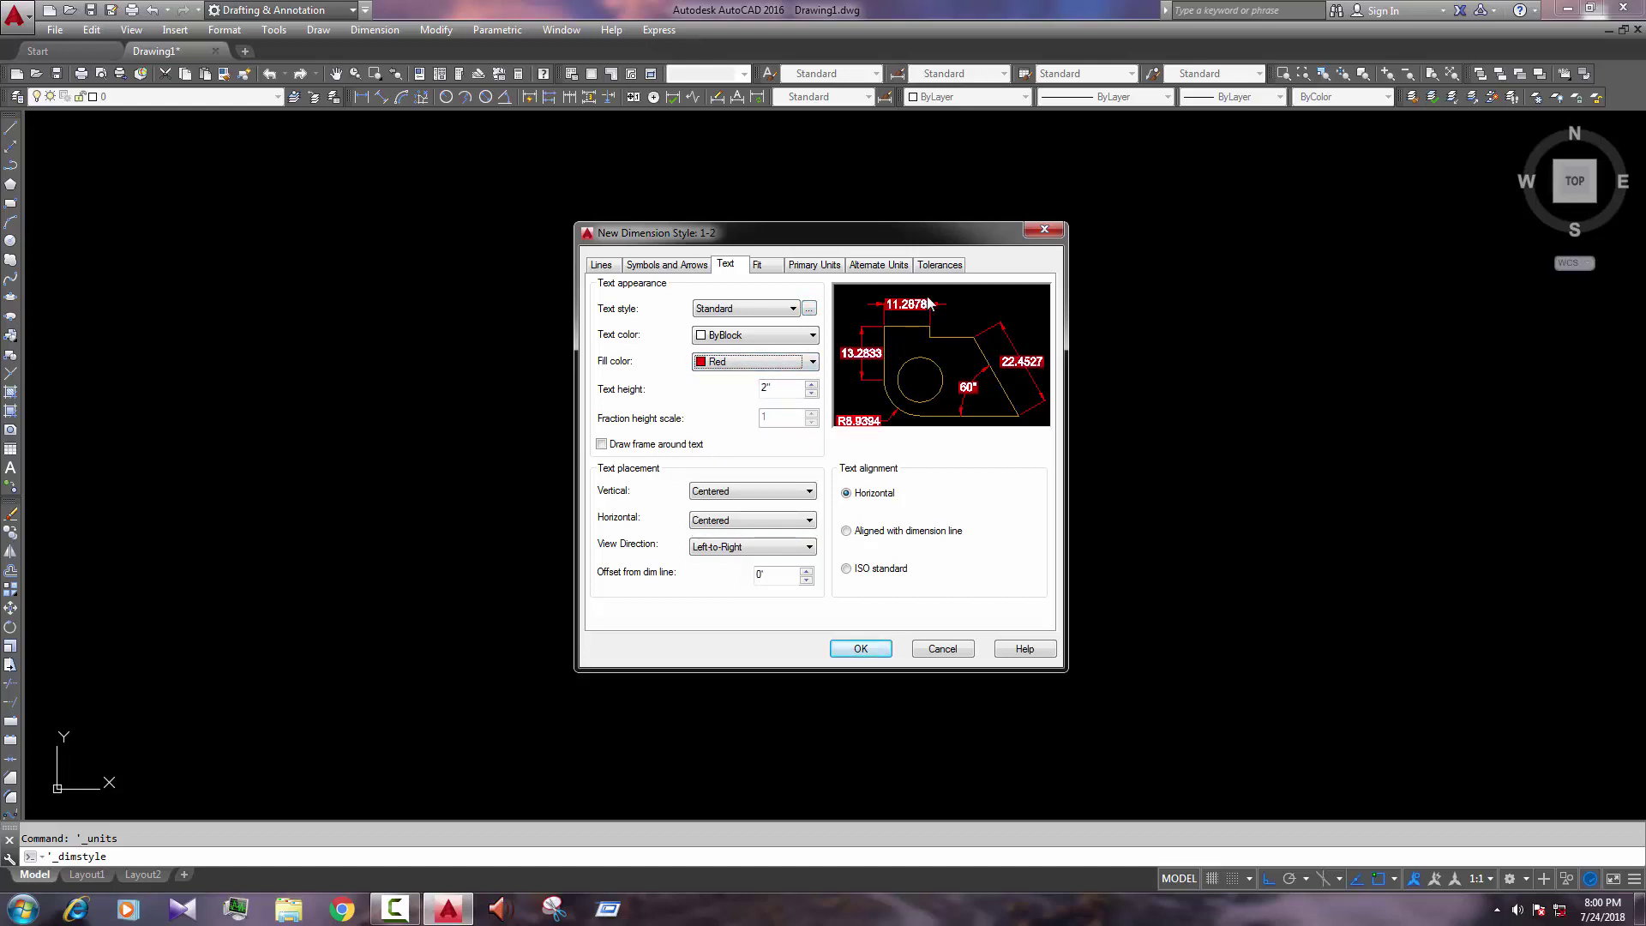
left_click(746, 362)
left_click(734, 379)
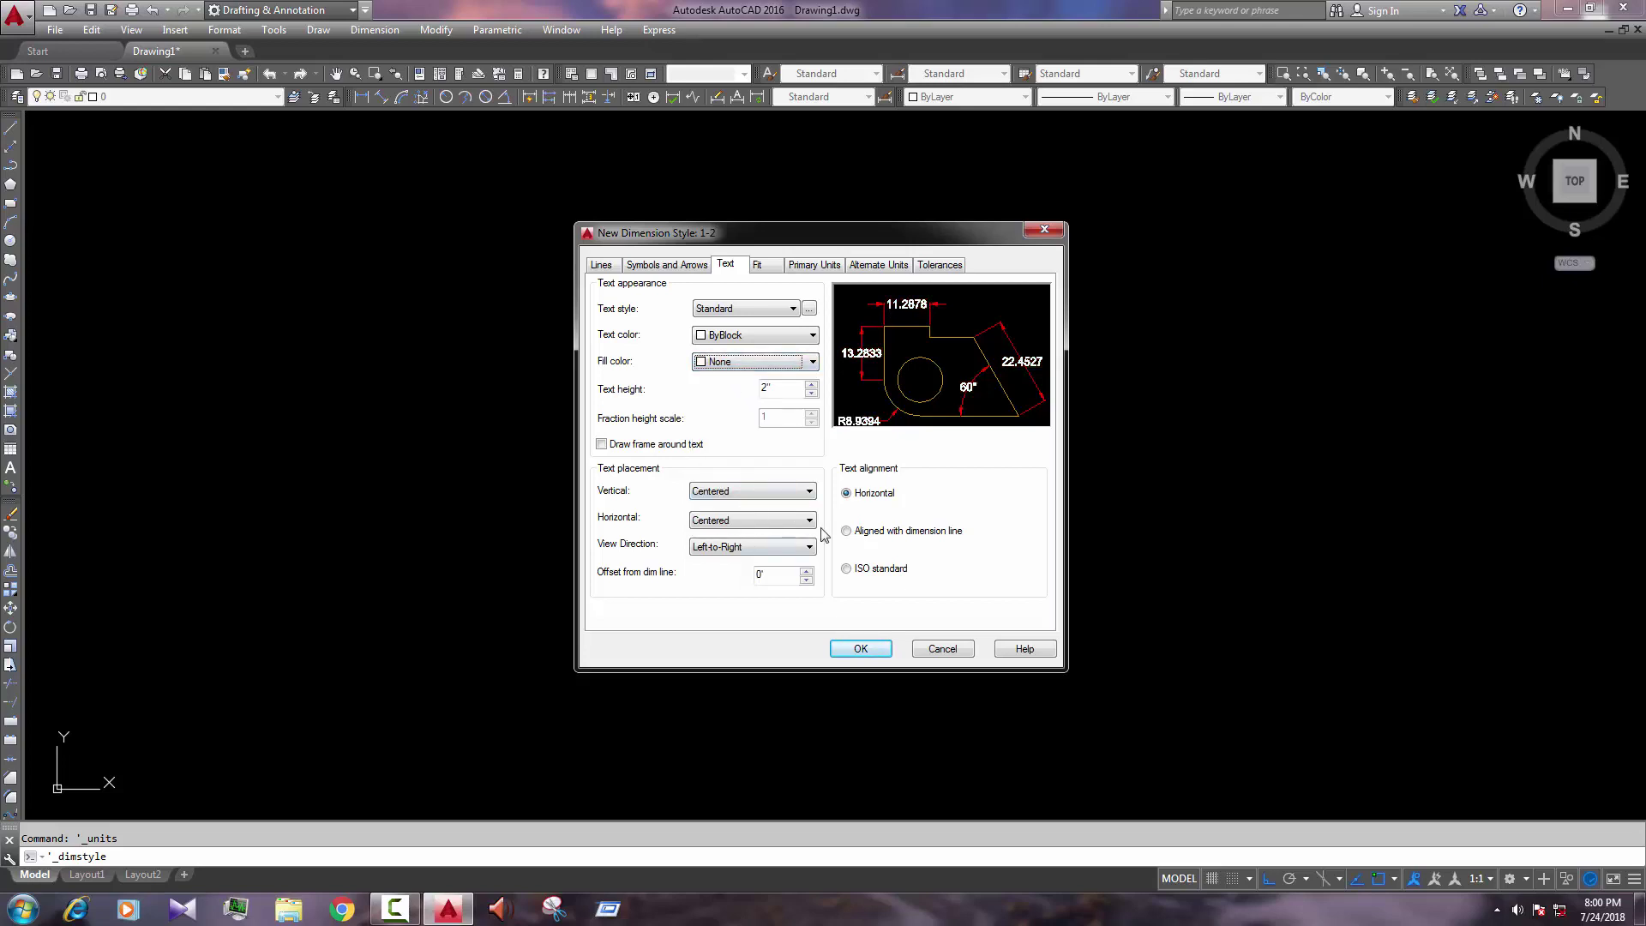
left_click(864, 532)
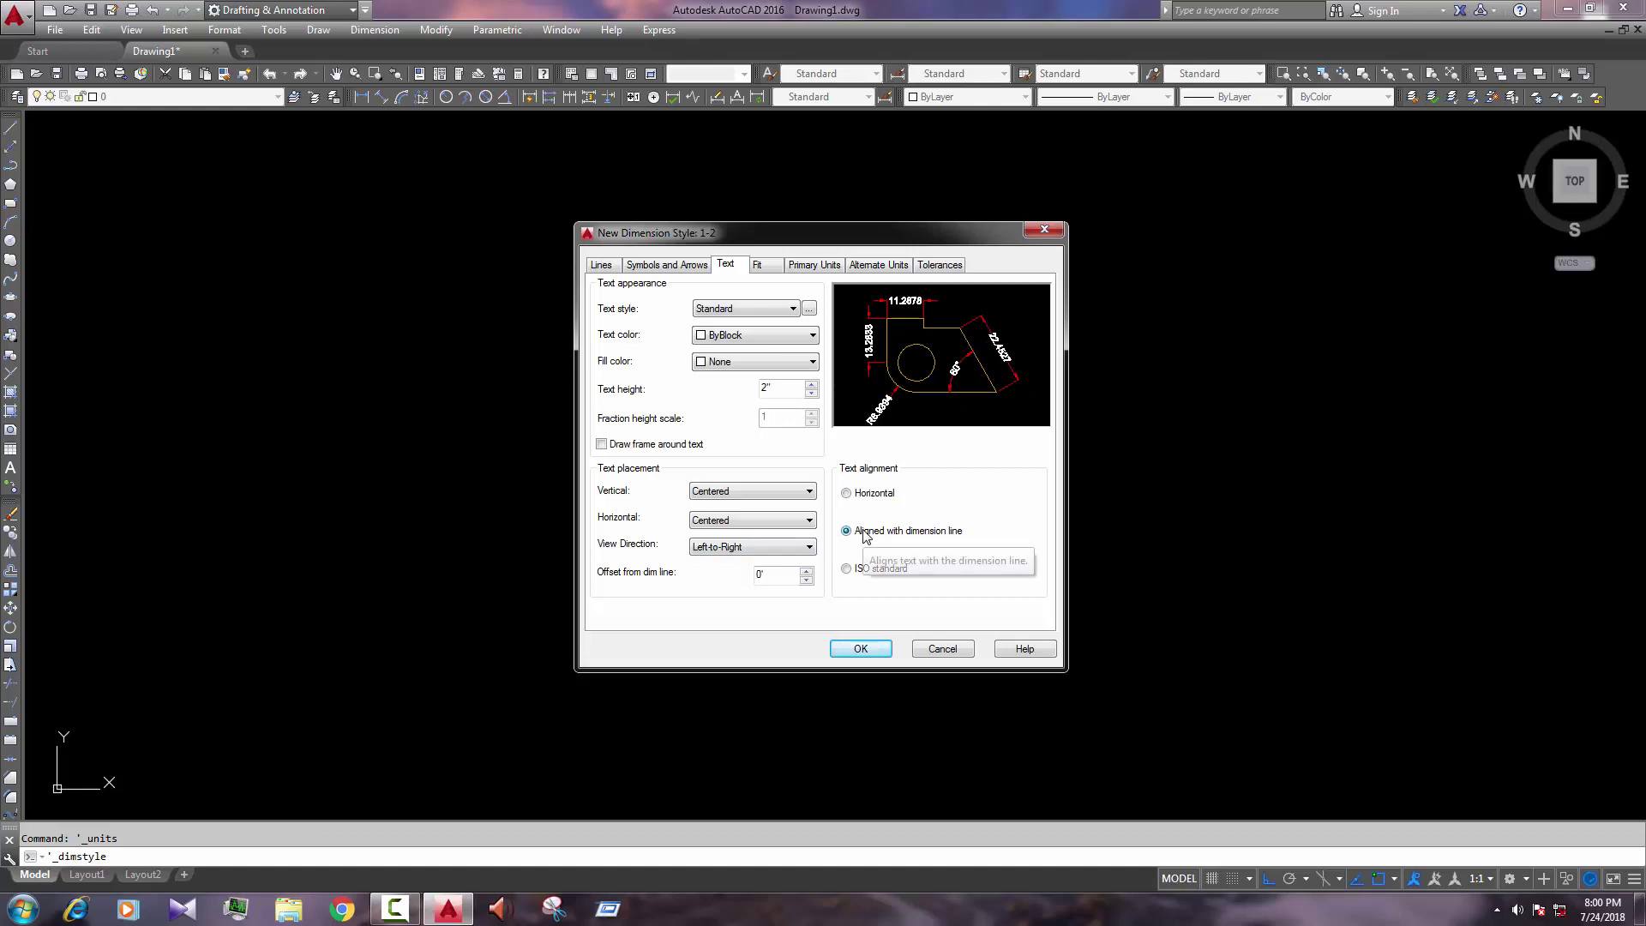
left_click(725, 493)
left_click(726, 520)
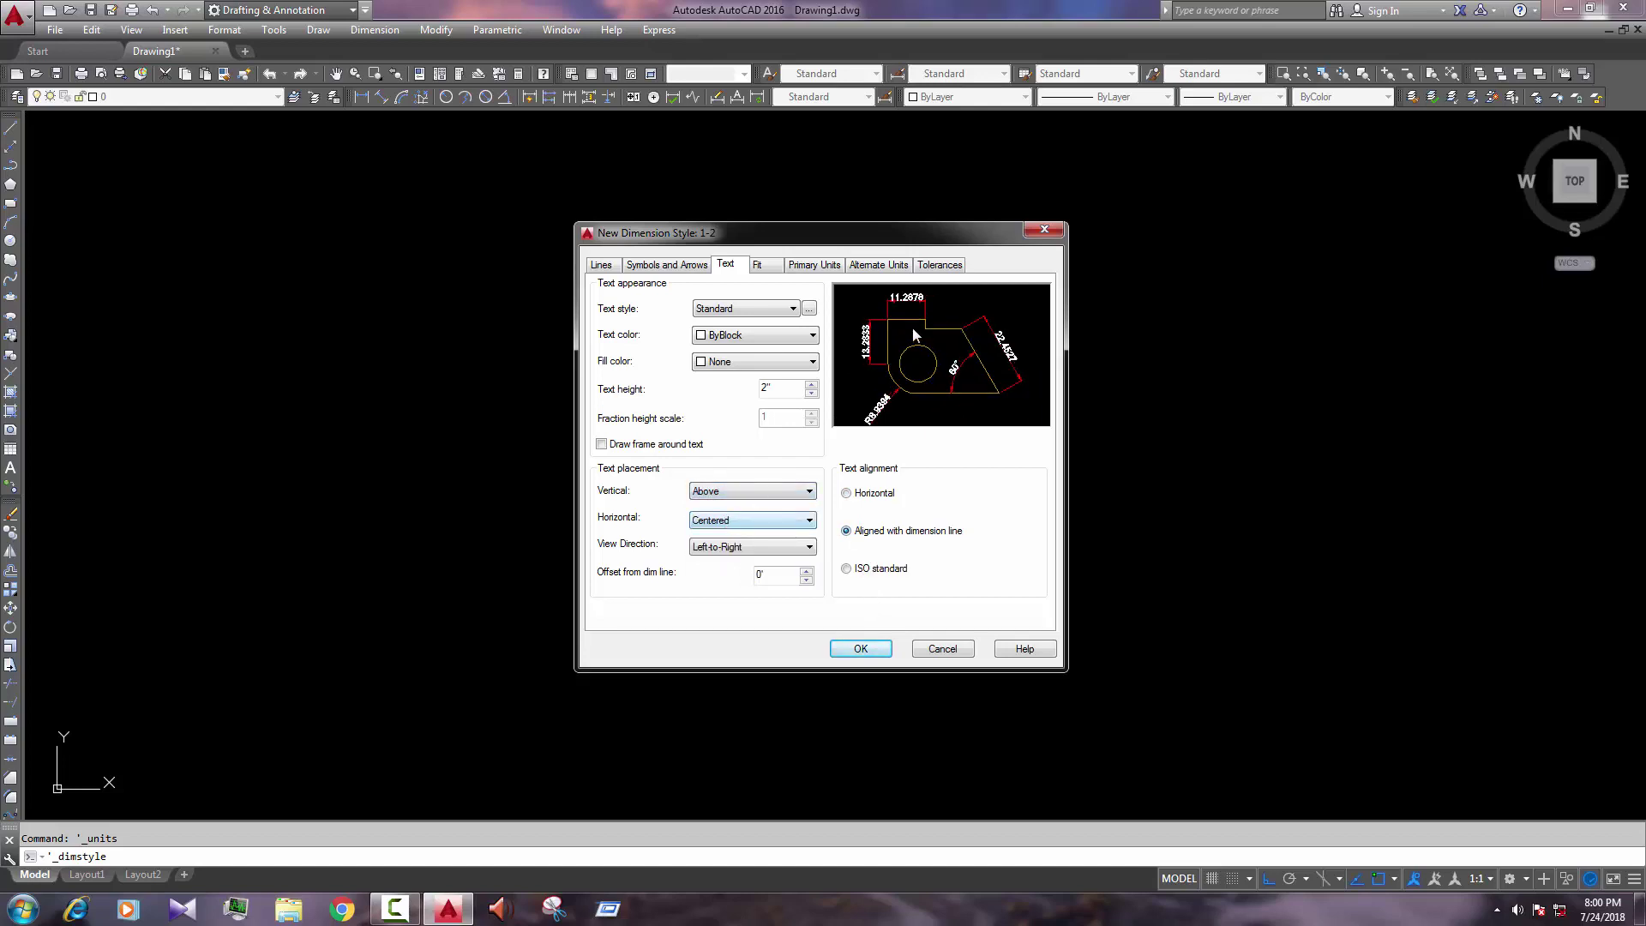
left_click(763, 521)
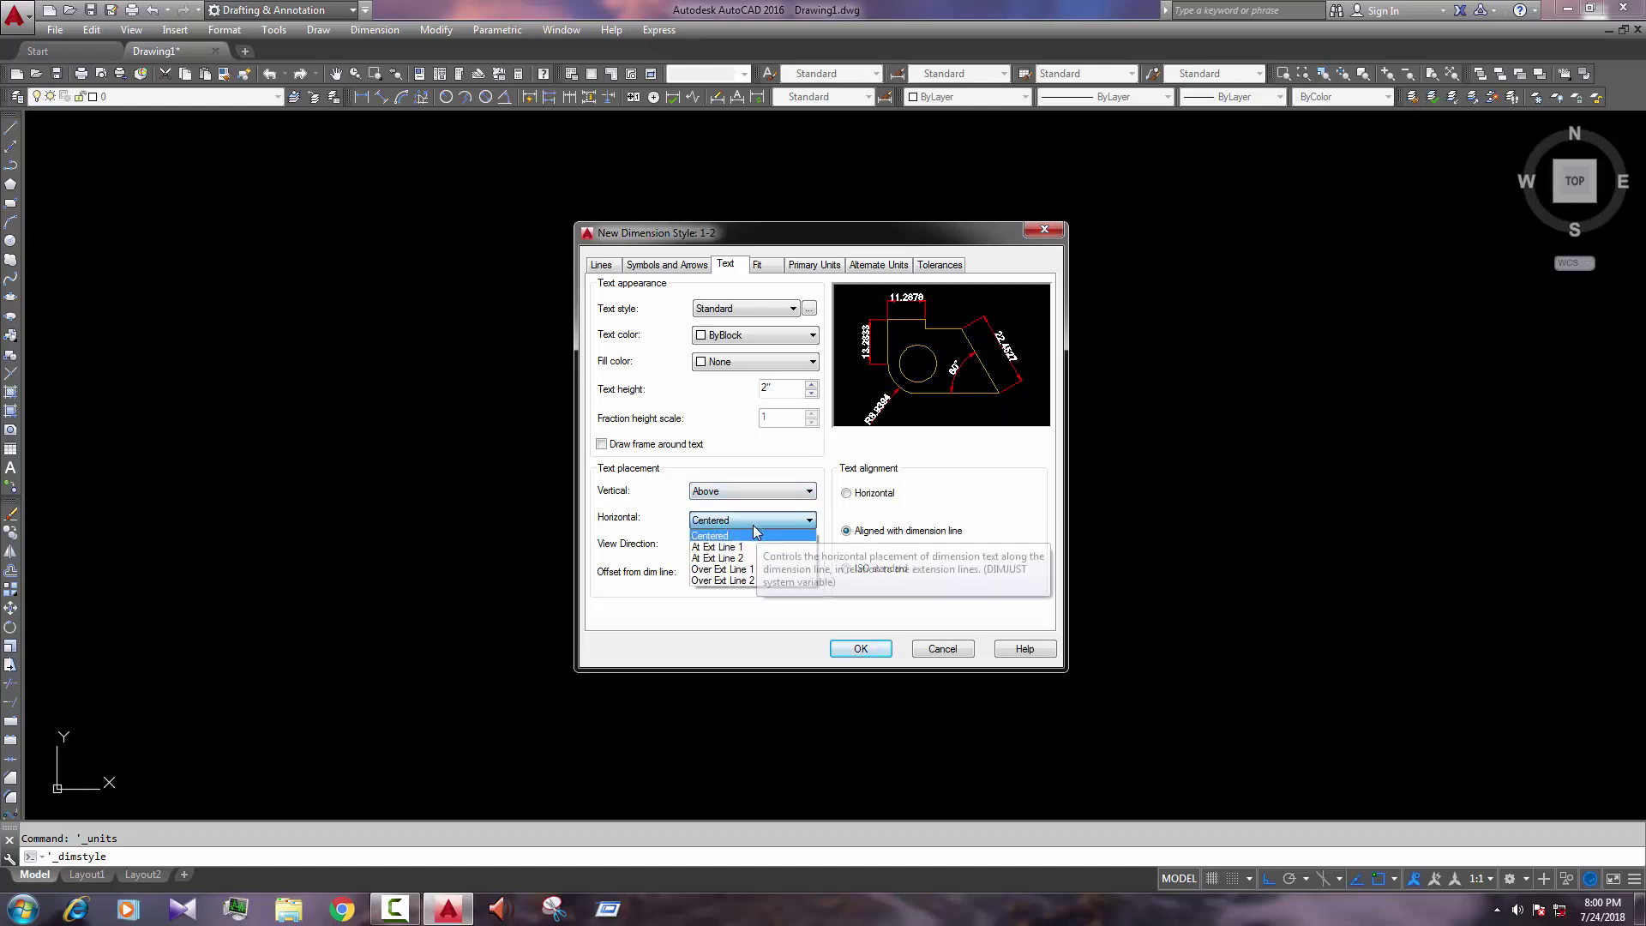
left_click(753, 535)
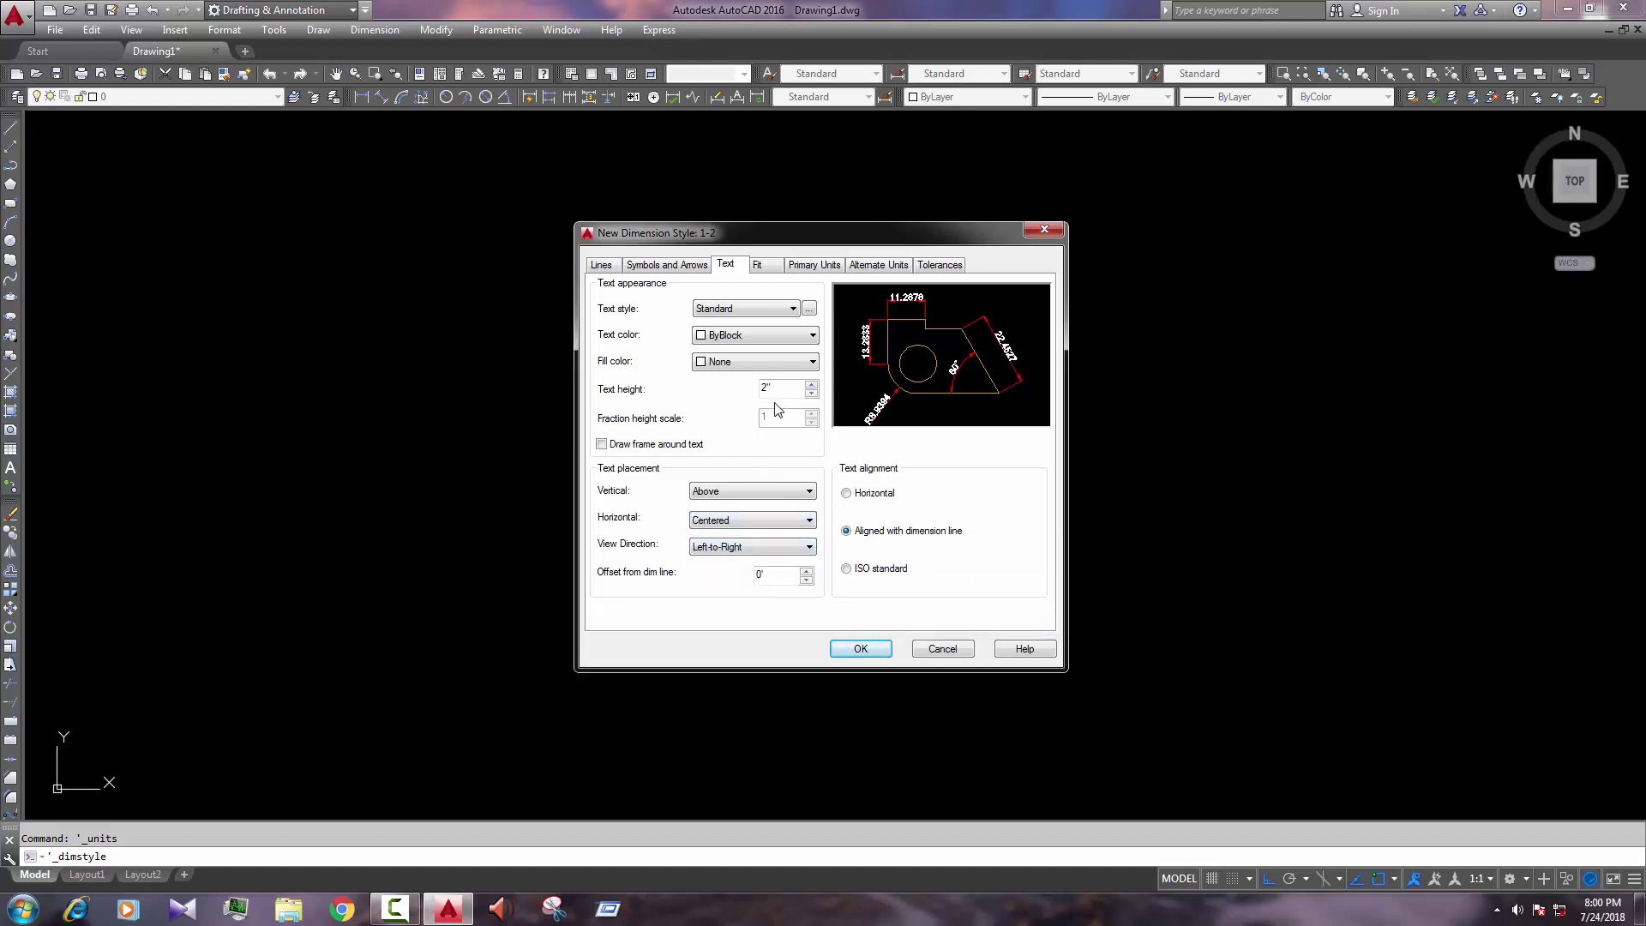
left_click(638, 268)
Step: On the Lines tab, set Extend beyond dim lines to .5 and keep the 1/2" origin offset
left_click(603, 266)
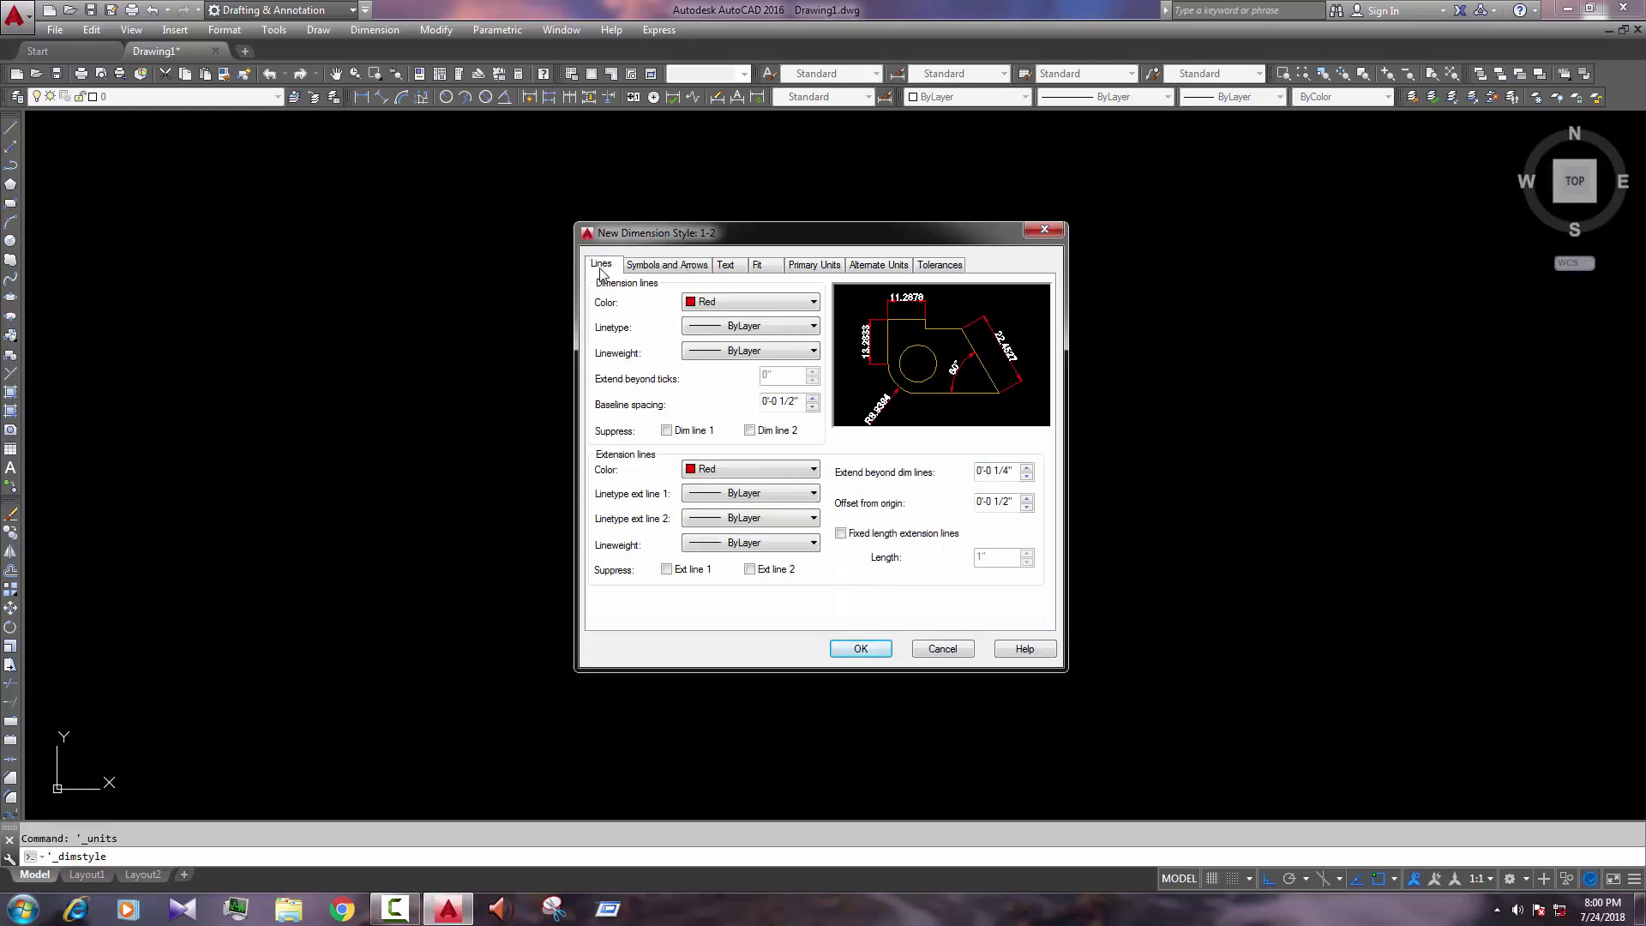
left_click_drag(1019, 503, 952, 500)
type("2")
left_click(994, 471)
key("BackSpace")
type(".5")
left_click_drag(1013, 472, 969, 472)
type(".5")
Step: Set the baseline spacing to 1"
left_click_drag(802, 400, 705, 399)
type(".")
left_click(1012, 501)
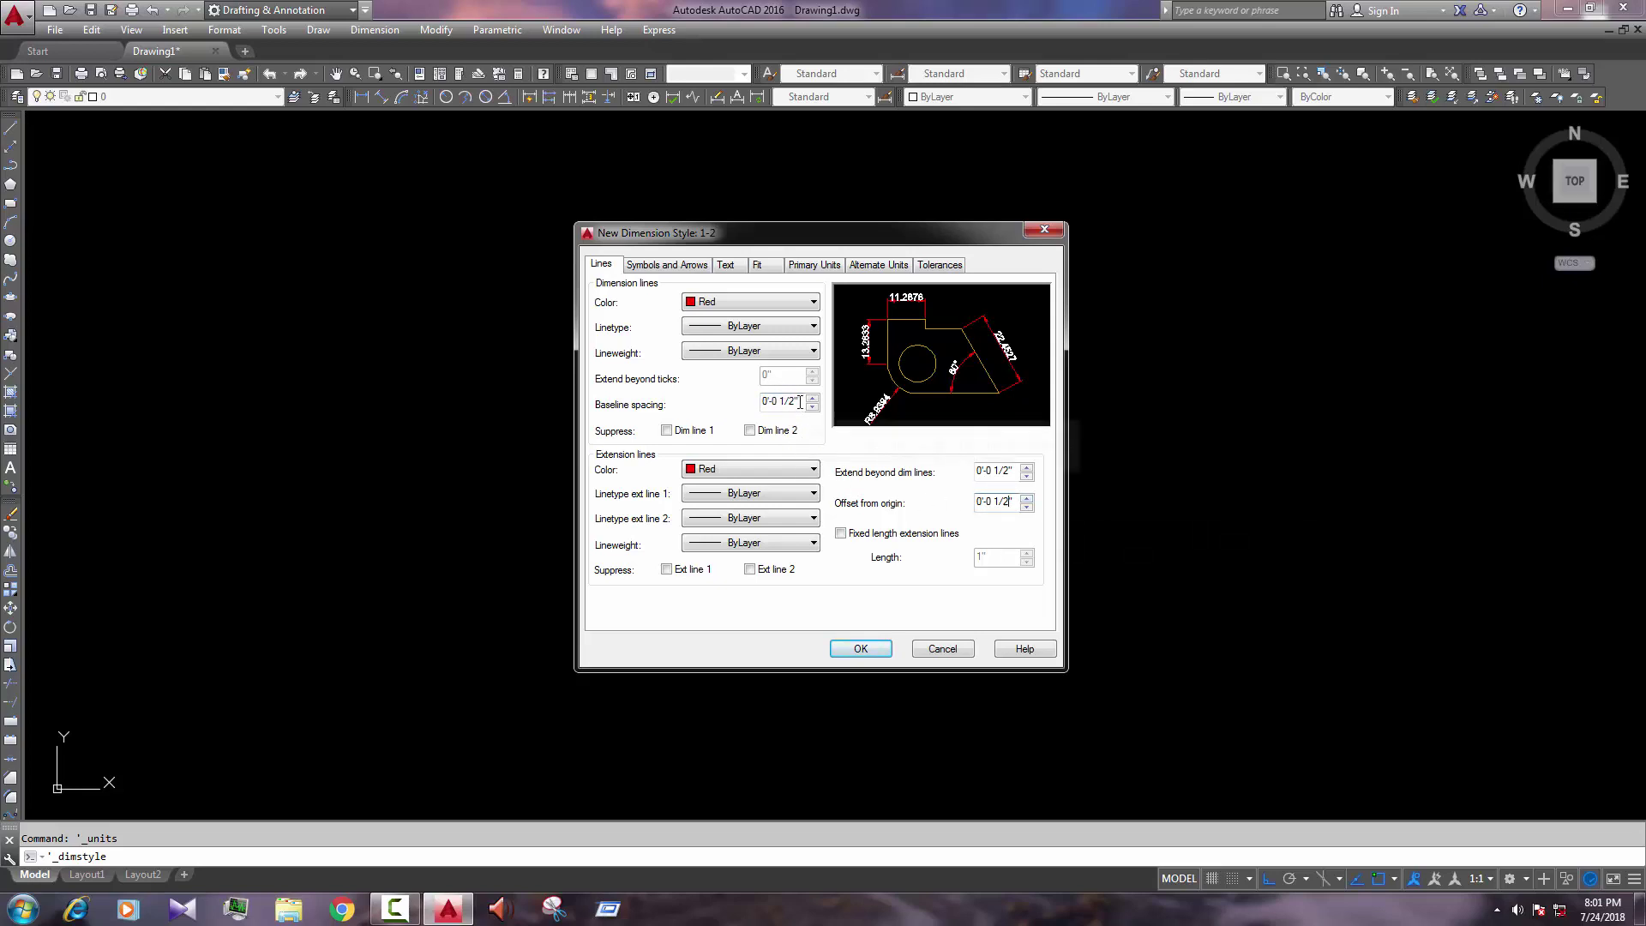
left_click_drag(799, 402, 729, 403)
type("1")
left_click(995, 472)
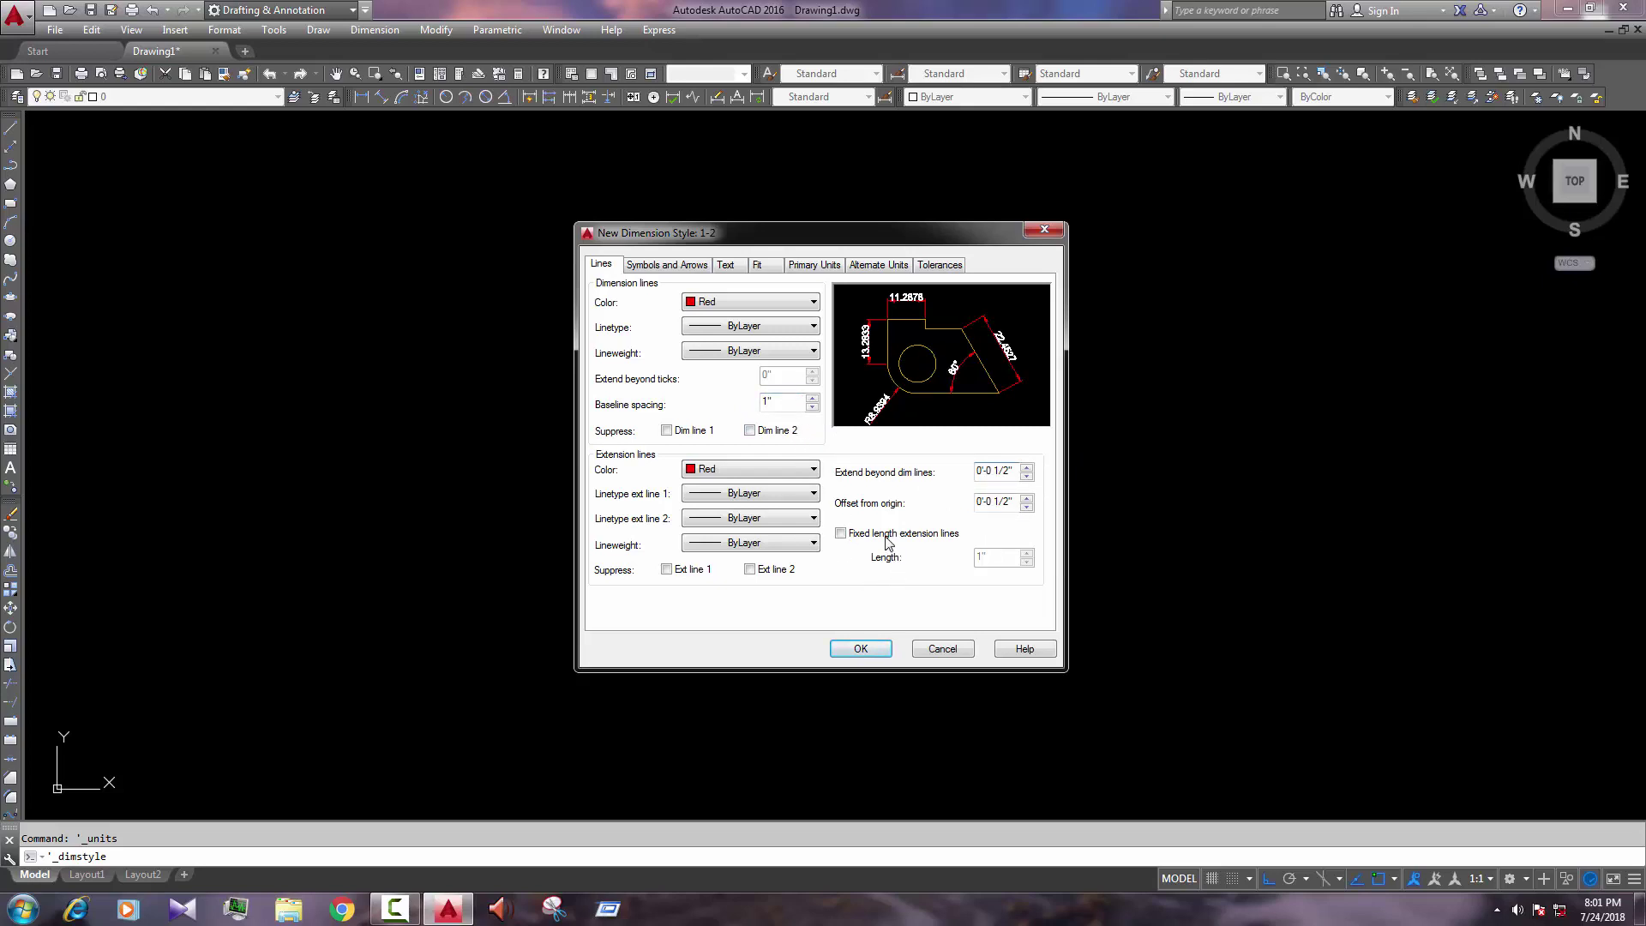
Step: Save the 1-2 style, then switch it to Architectural units with 0'-0" precision and Horizontal fractions
left_click(859, 650)
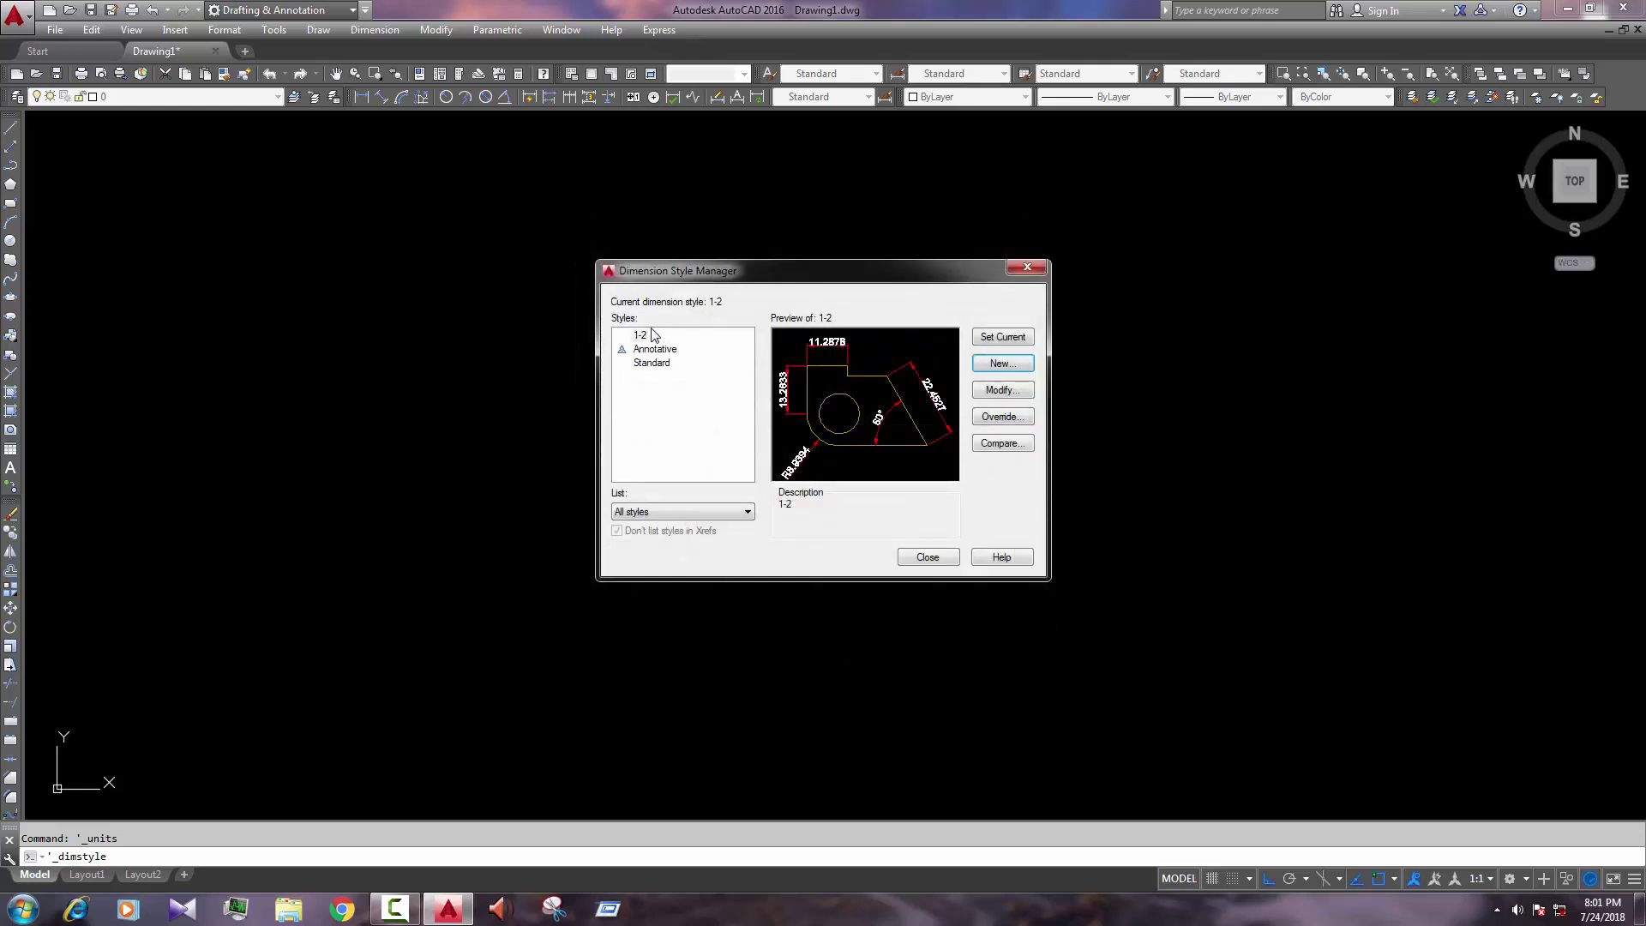
left_click(1008, 393)
left_click(808, 265)
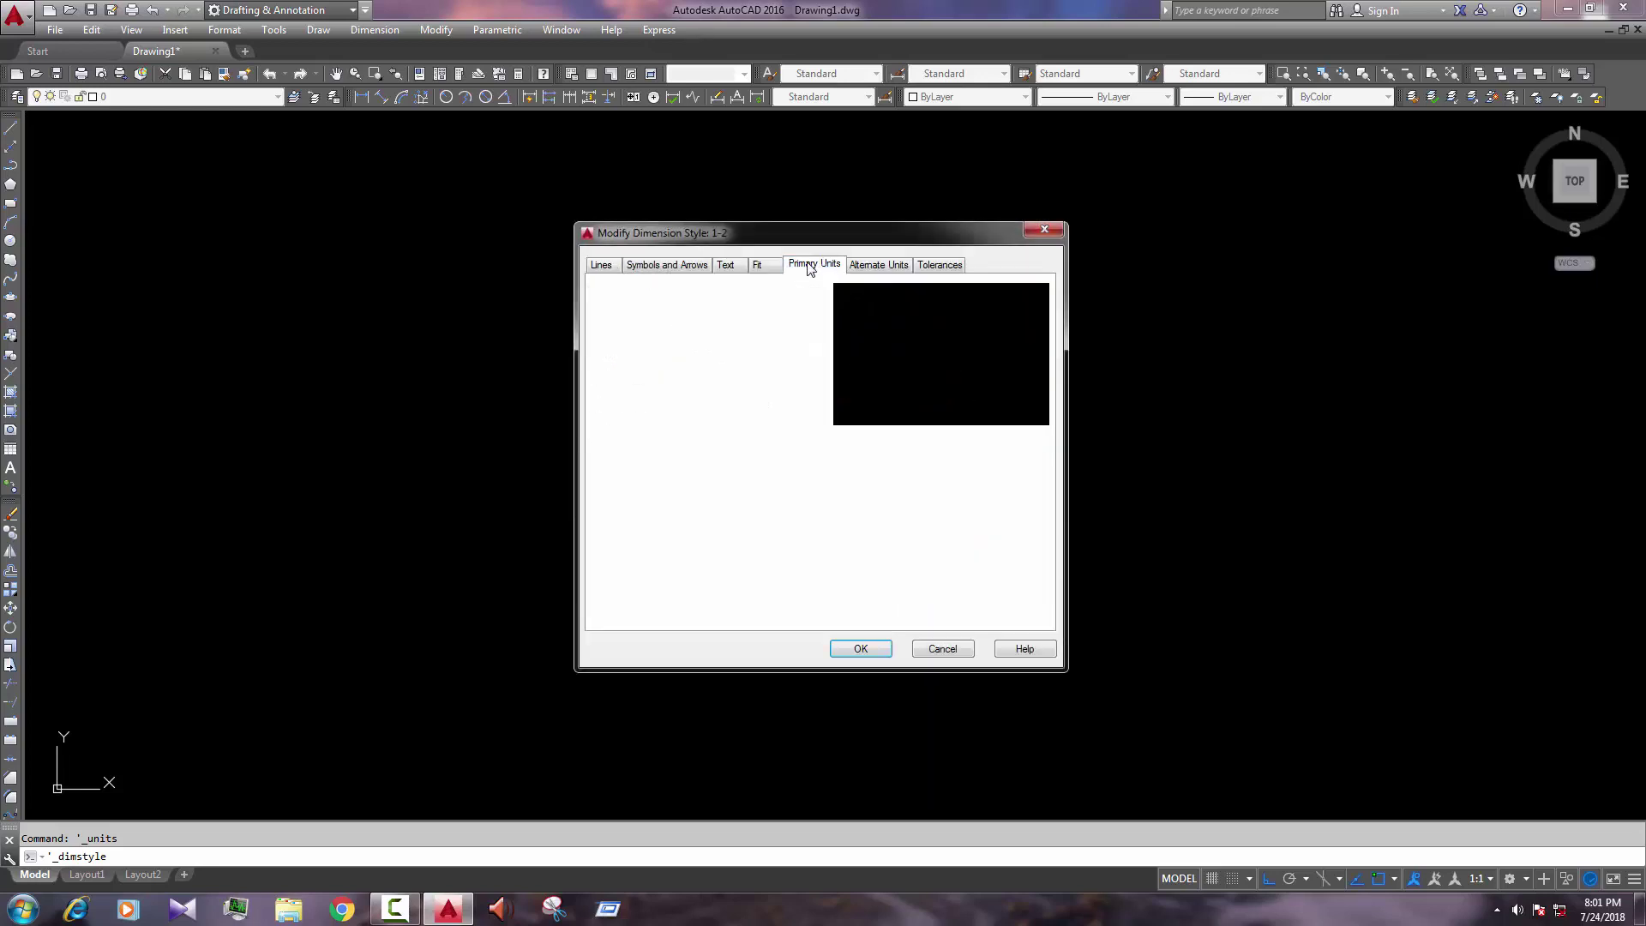
left_click(770, 297)
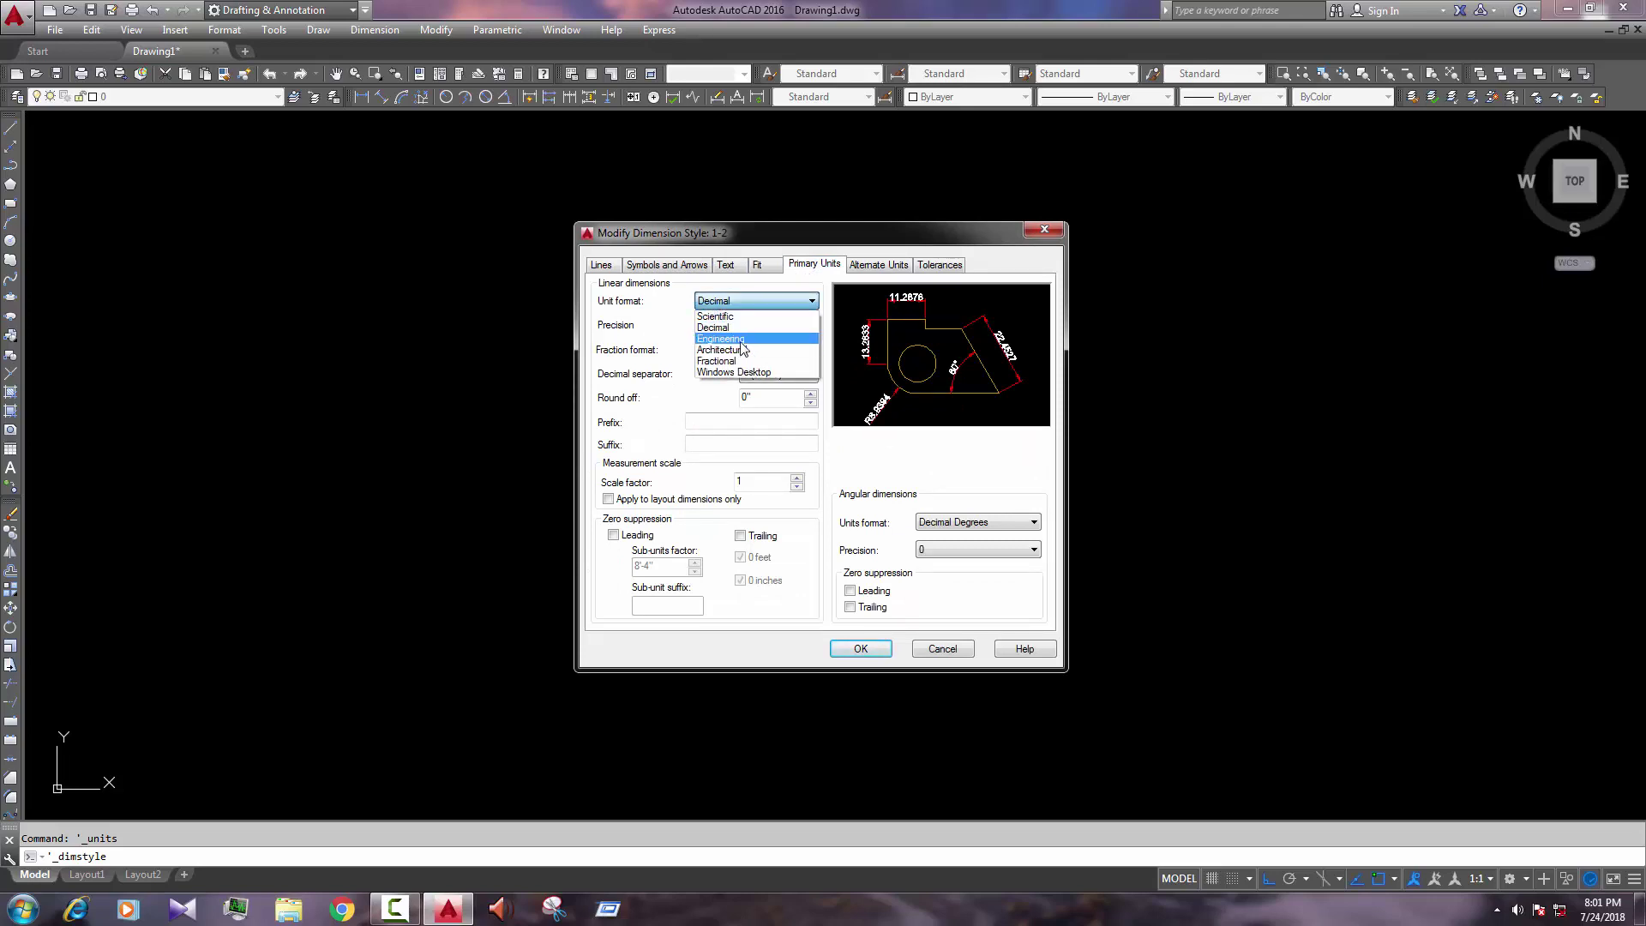
left_click(743, 350)
left_click(750, 326)
left_click(745, 341)
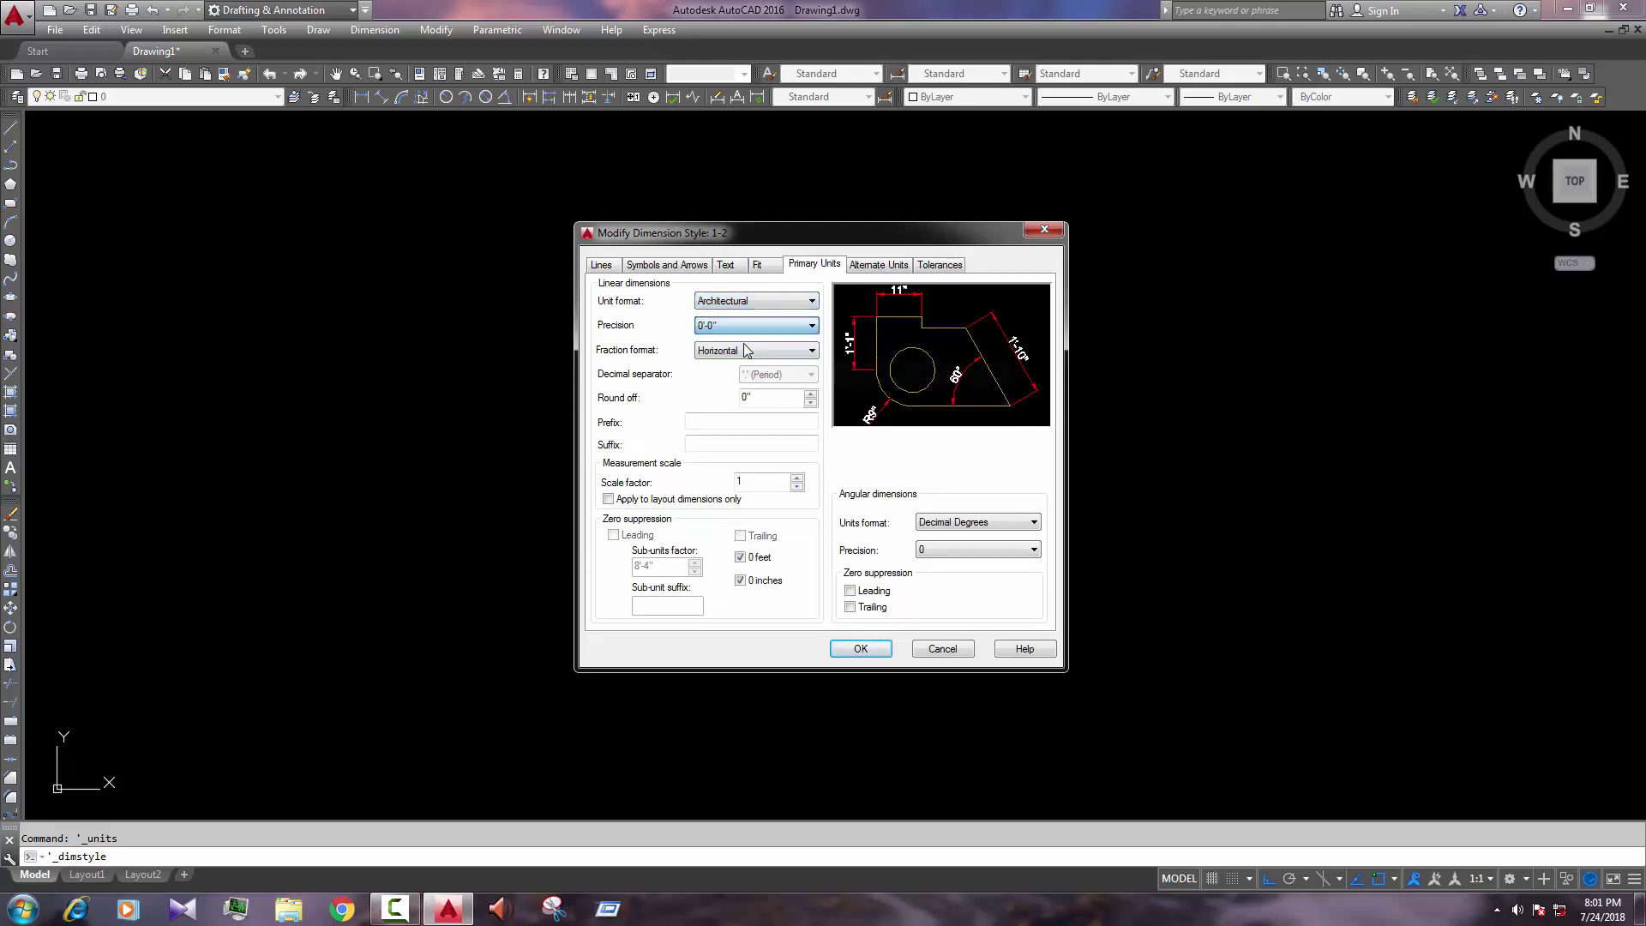
left_click(744, 349)
left_click(744, 350)
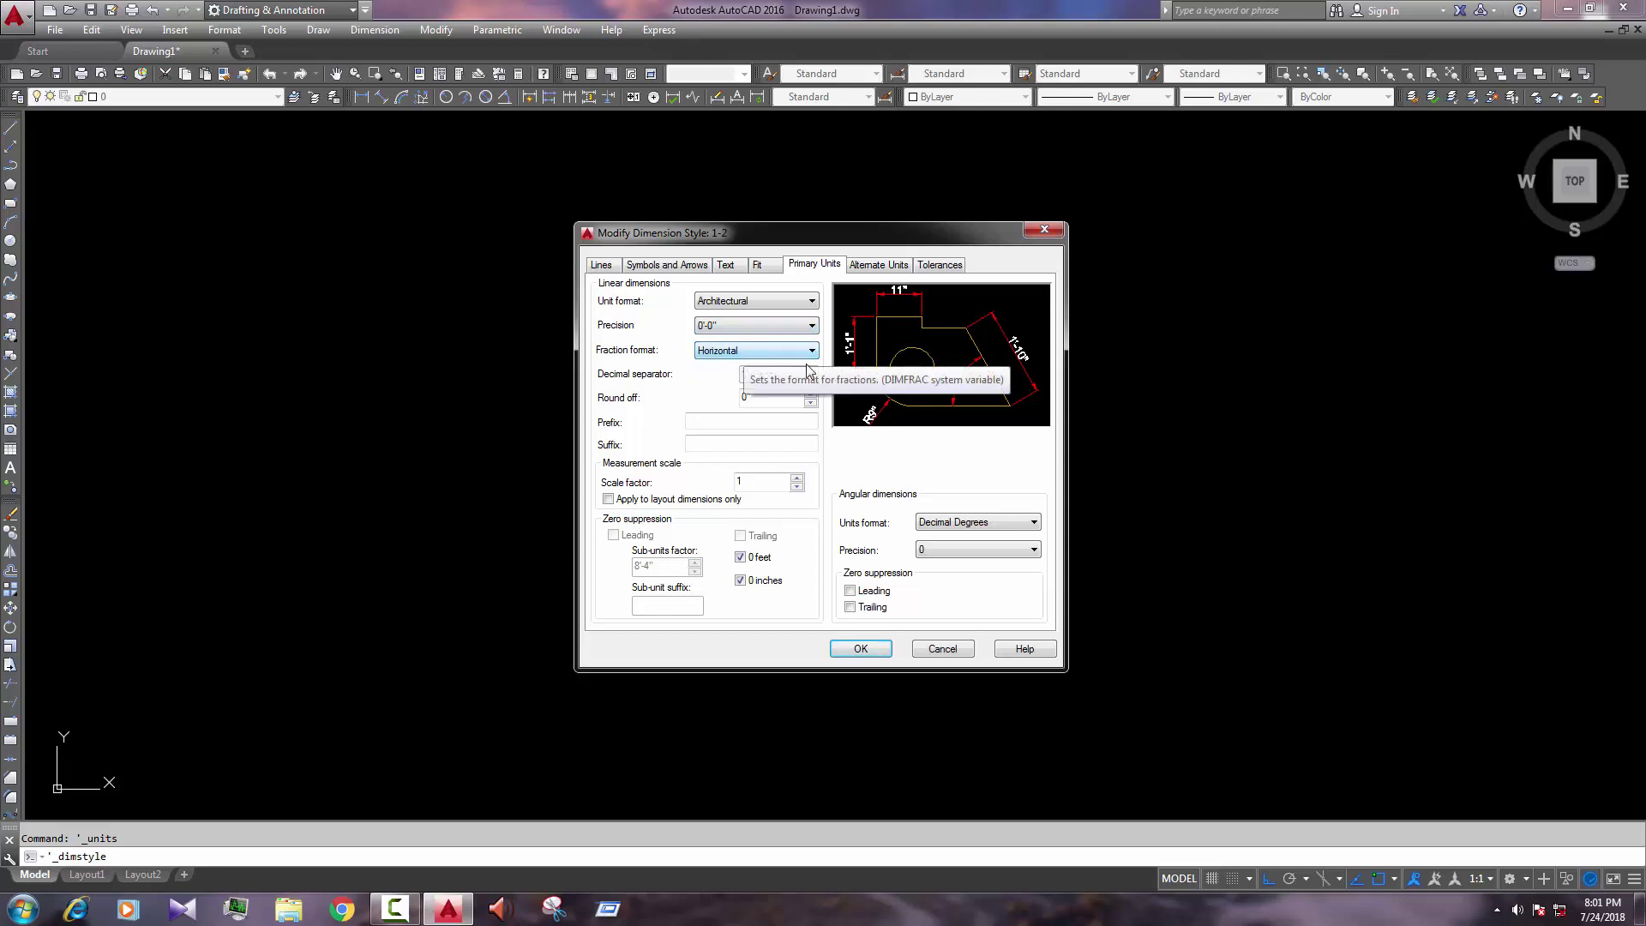
left_click(861, 649)
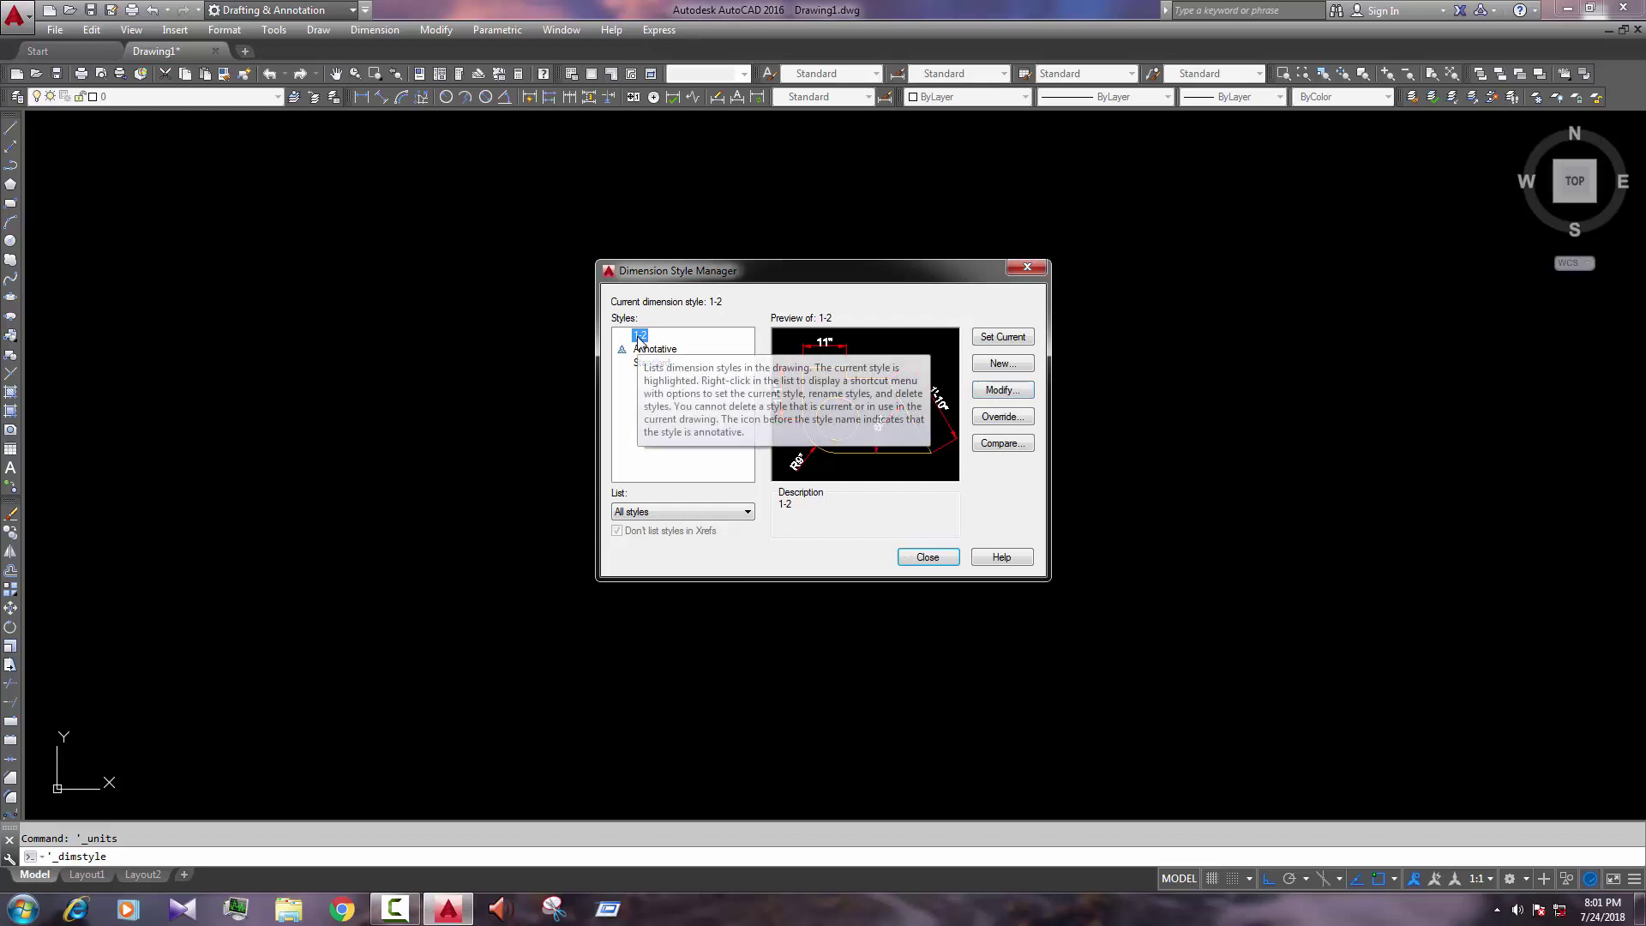
Step: Set 1-2 as the current dimension style, then draw a horizontal line 2' long
left_click(1000, 337)
left_click(926, 559)
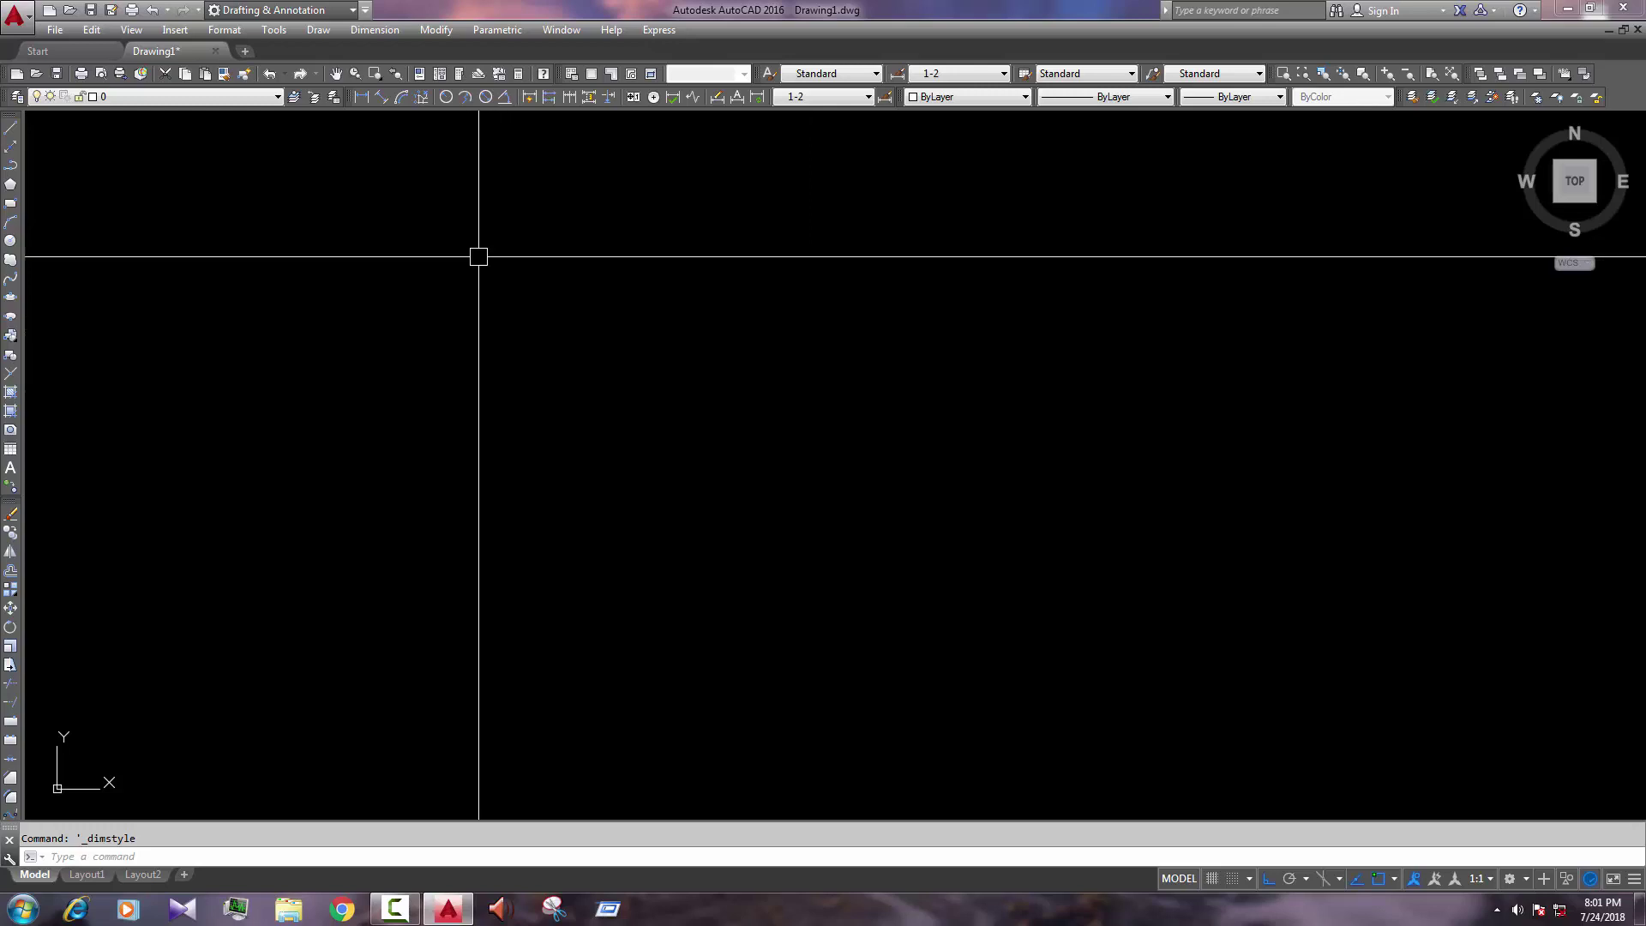
left_click(9, 130)
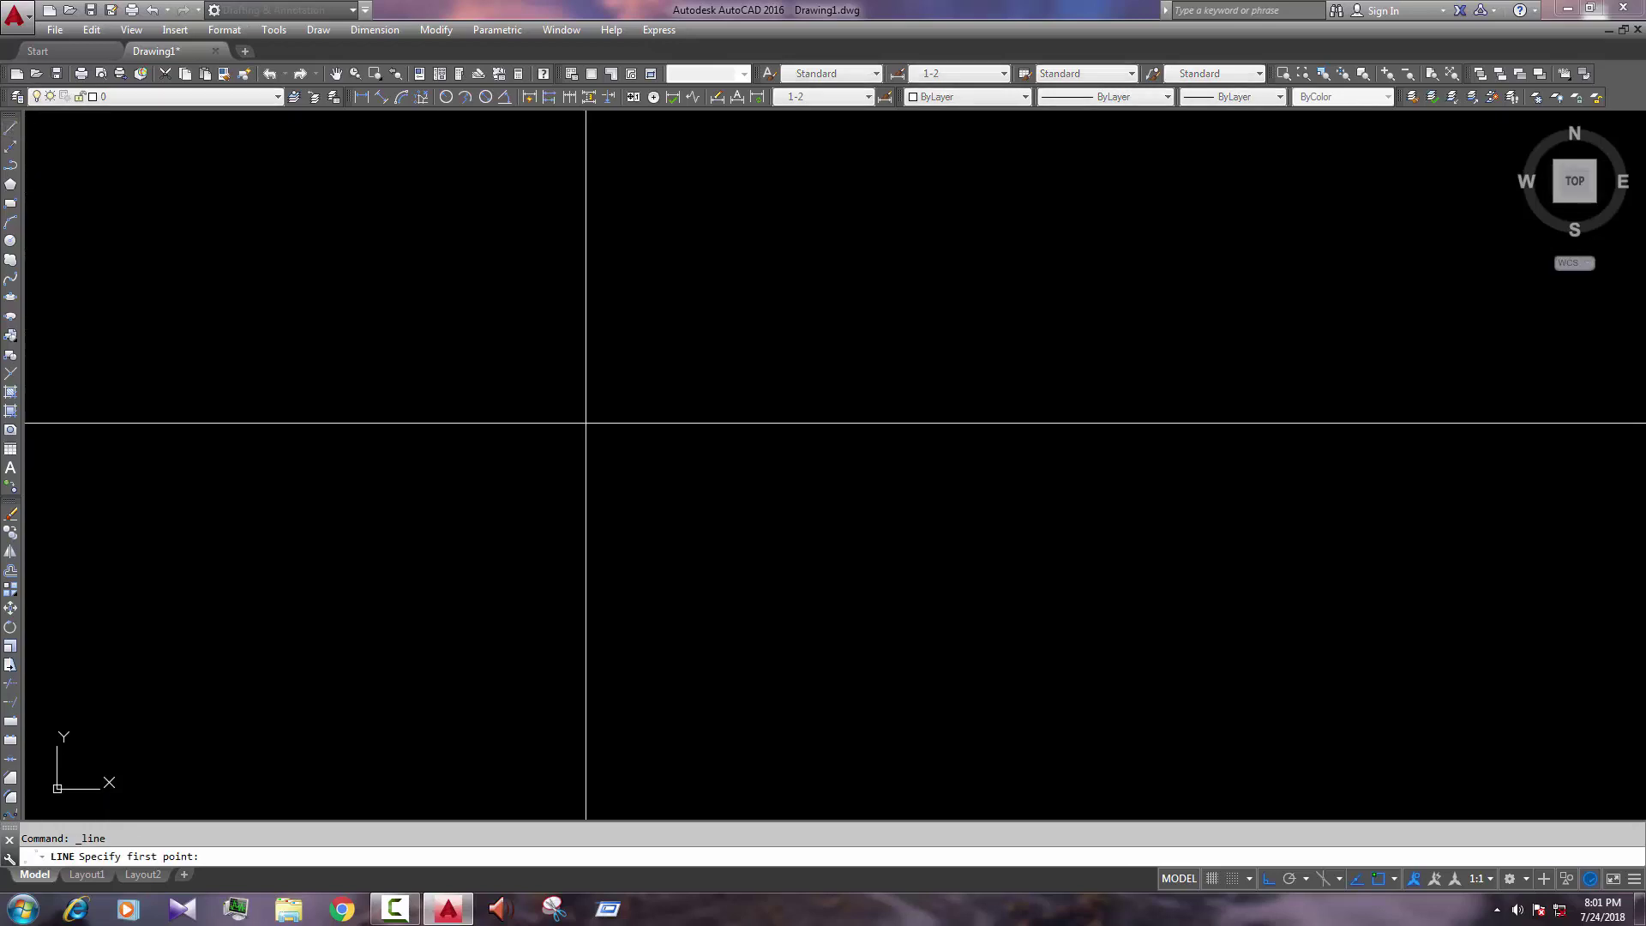
left_click(573, 357)
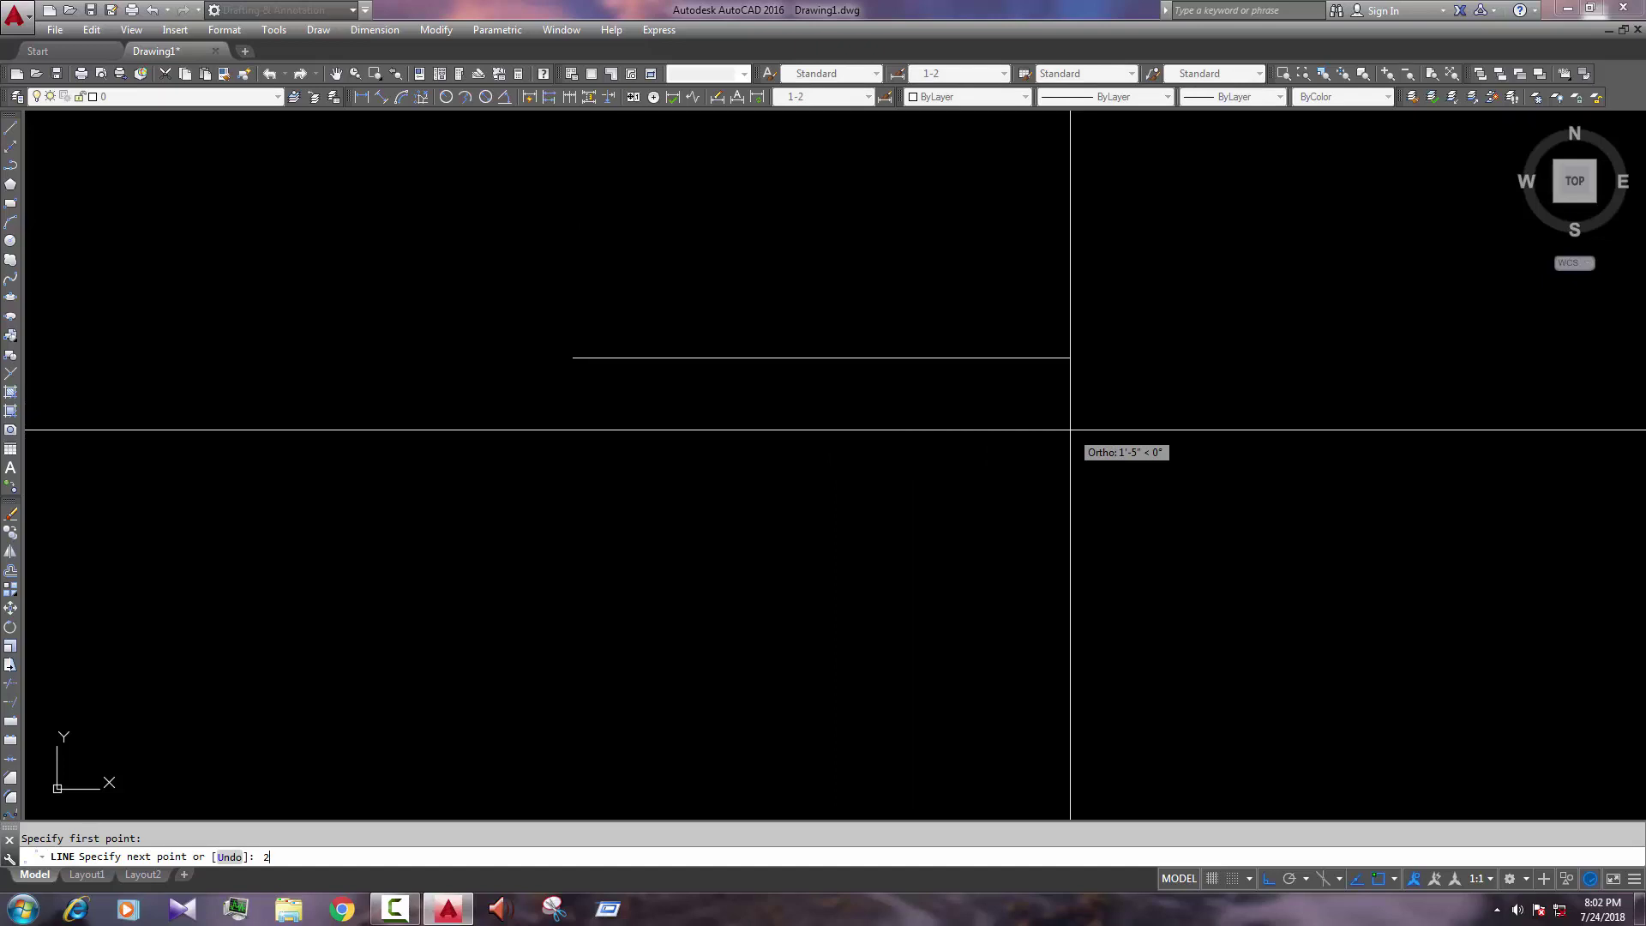
type("2'")
key("Return")
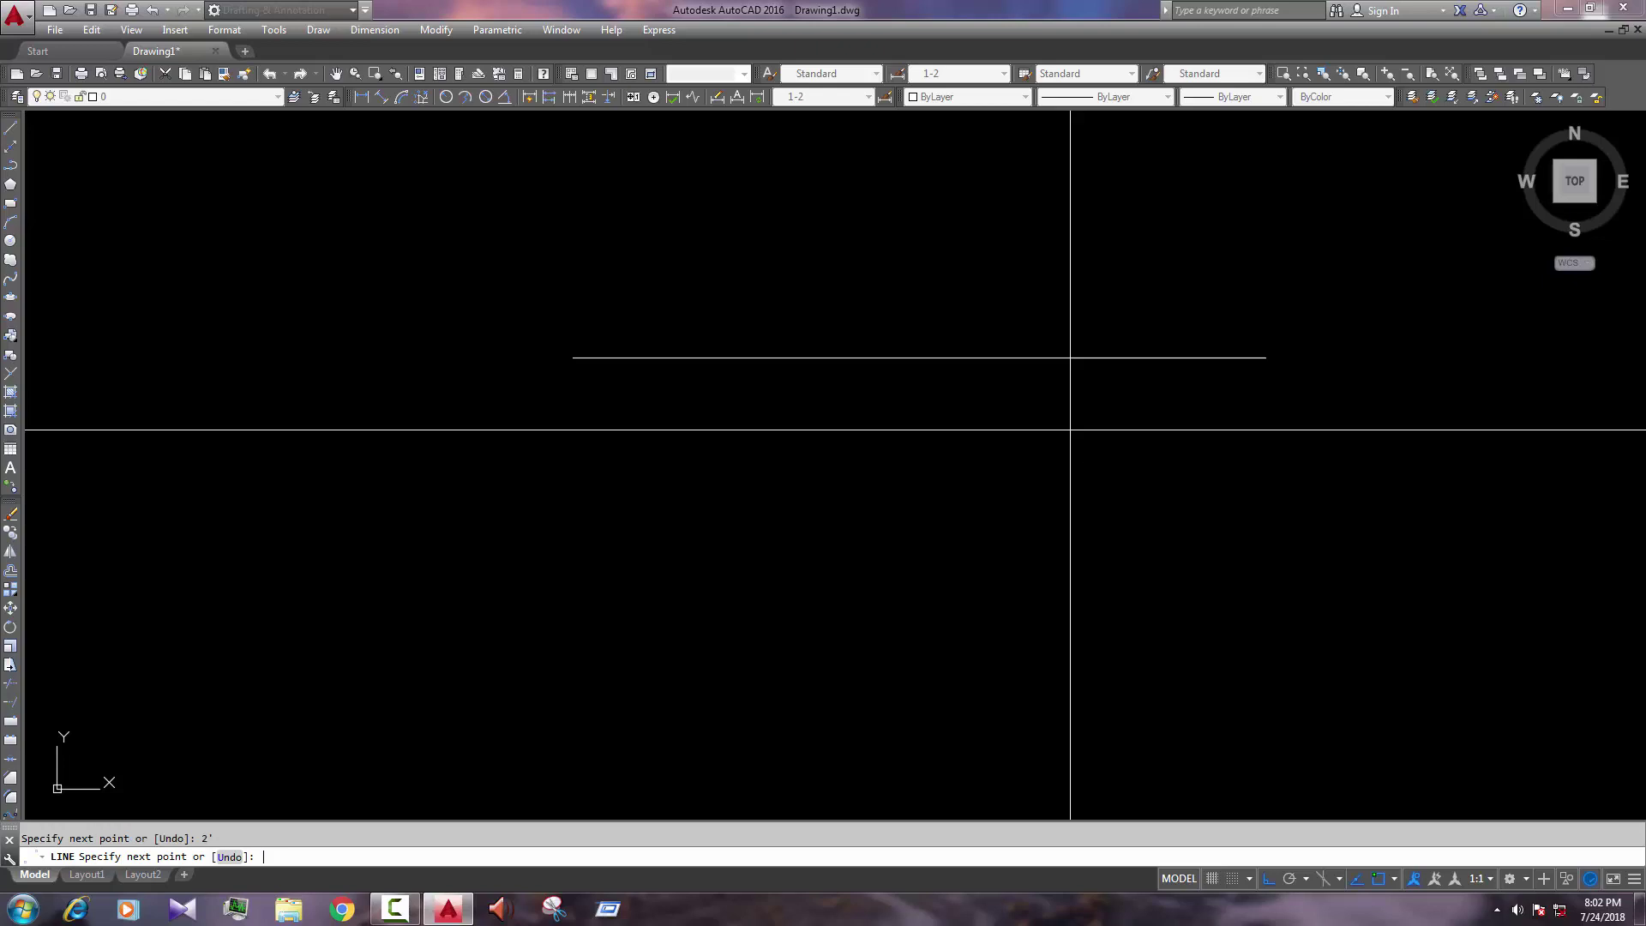
key("Escape")
middle_click_drag(1170, 386, 1189, 493)
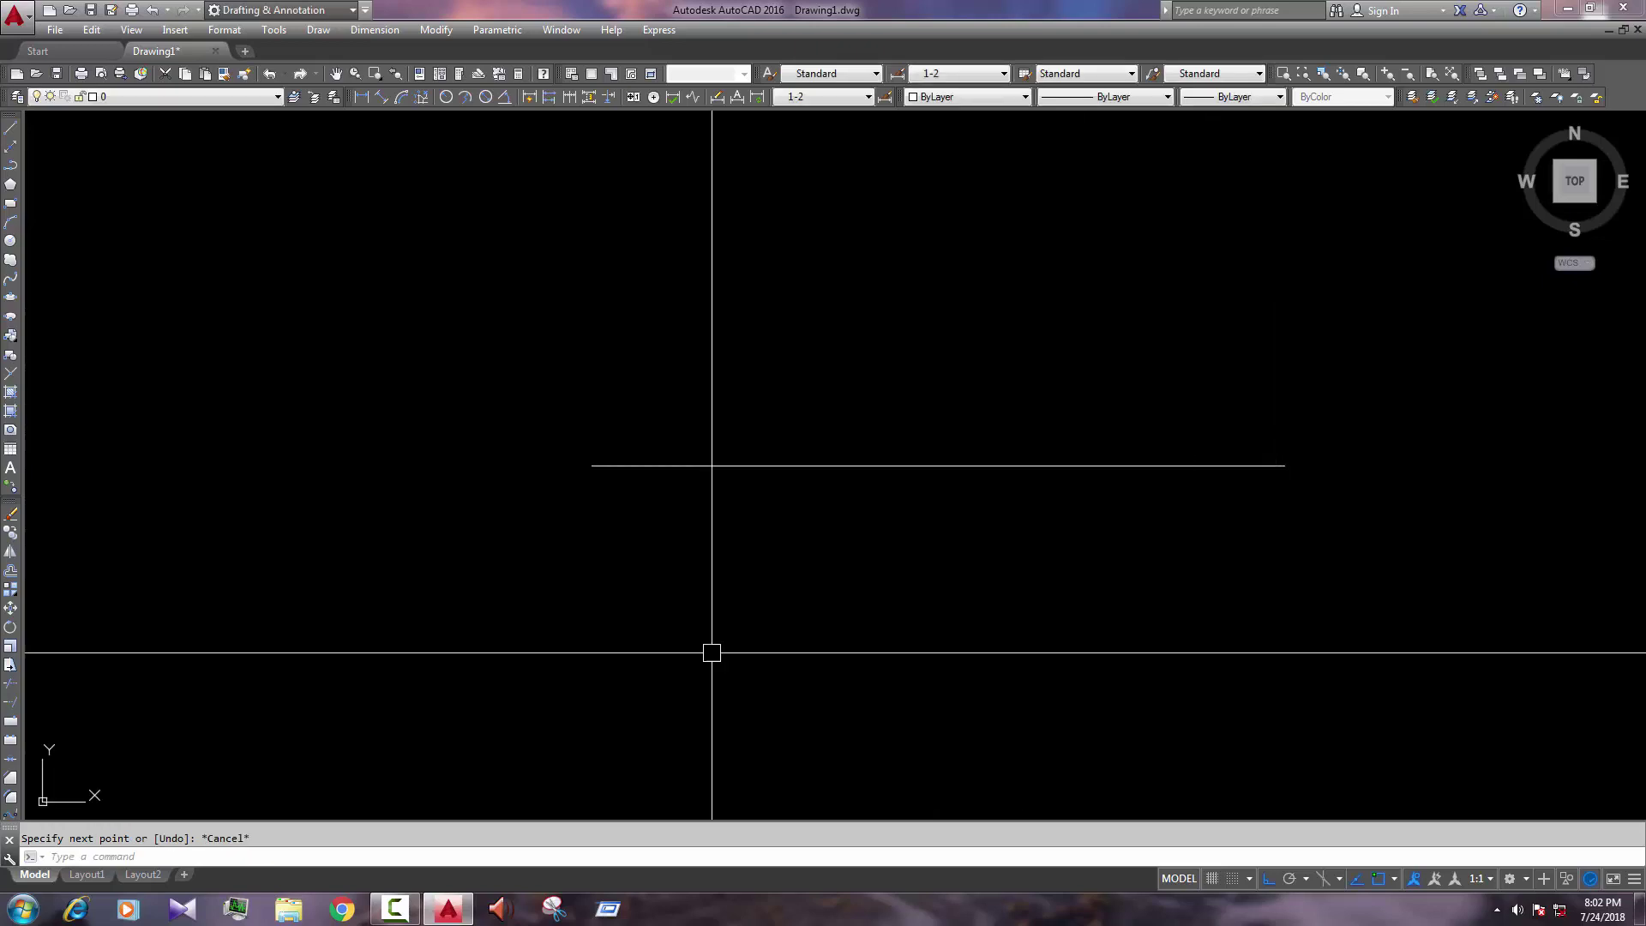
Step: Dimension the line from endpoint to endpoint, placing the 2' dimension above it
left_click(367, 100)
key("Return")
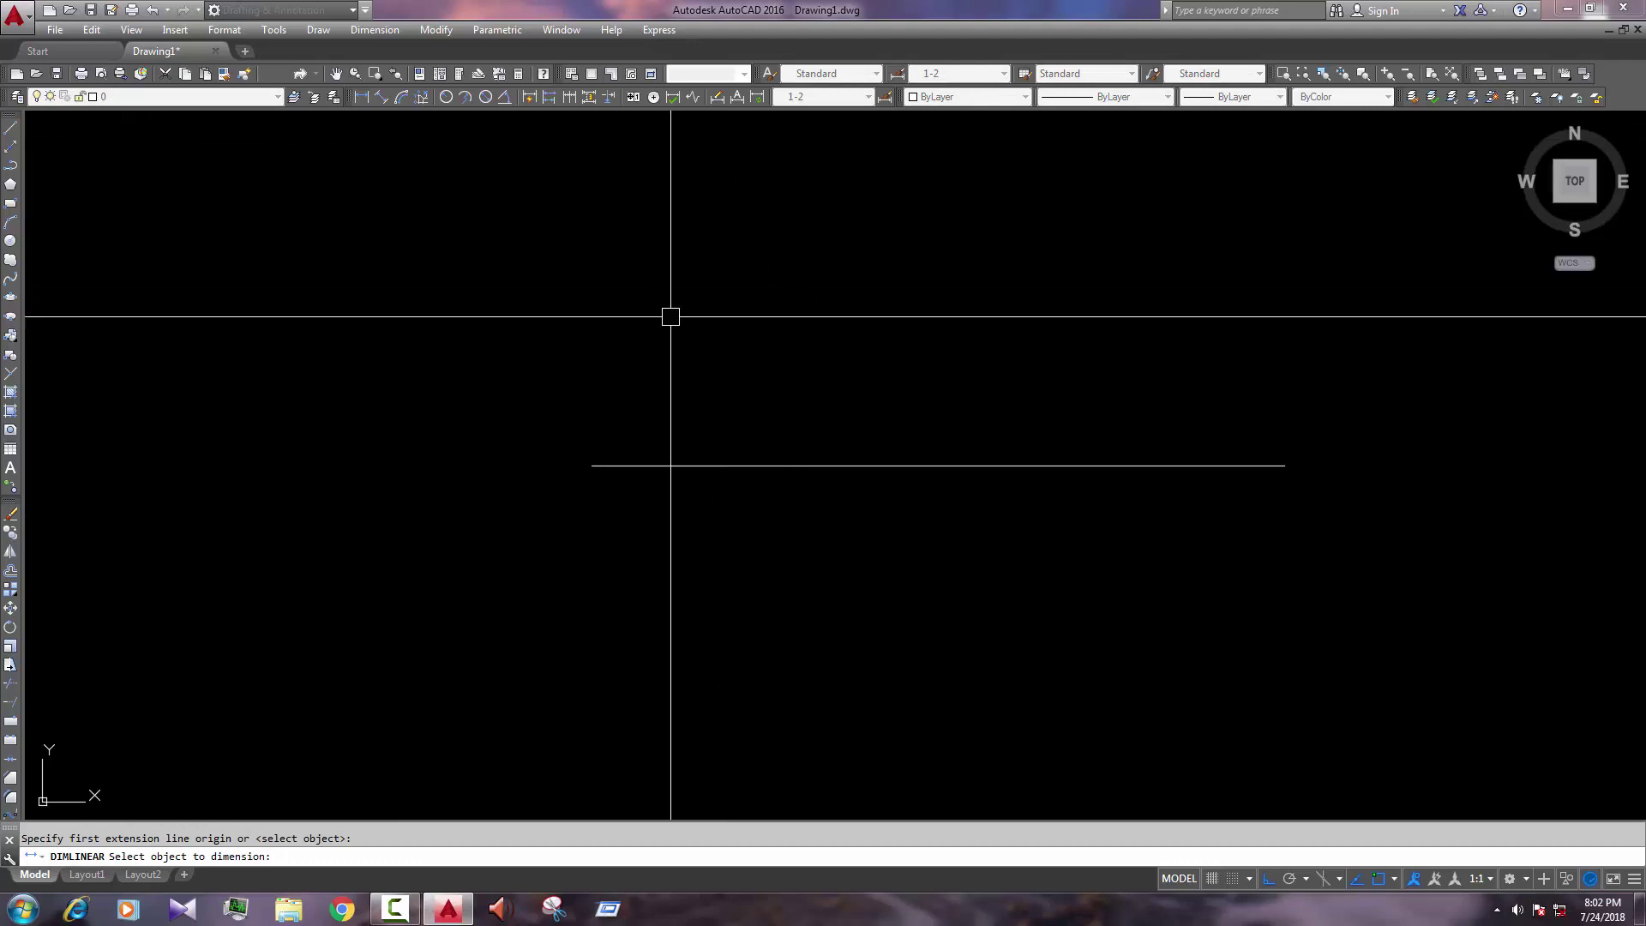
key("Escape")
left_click(367, 98)
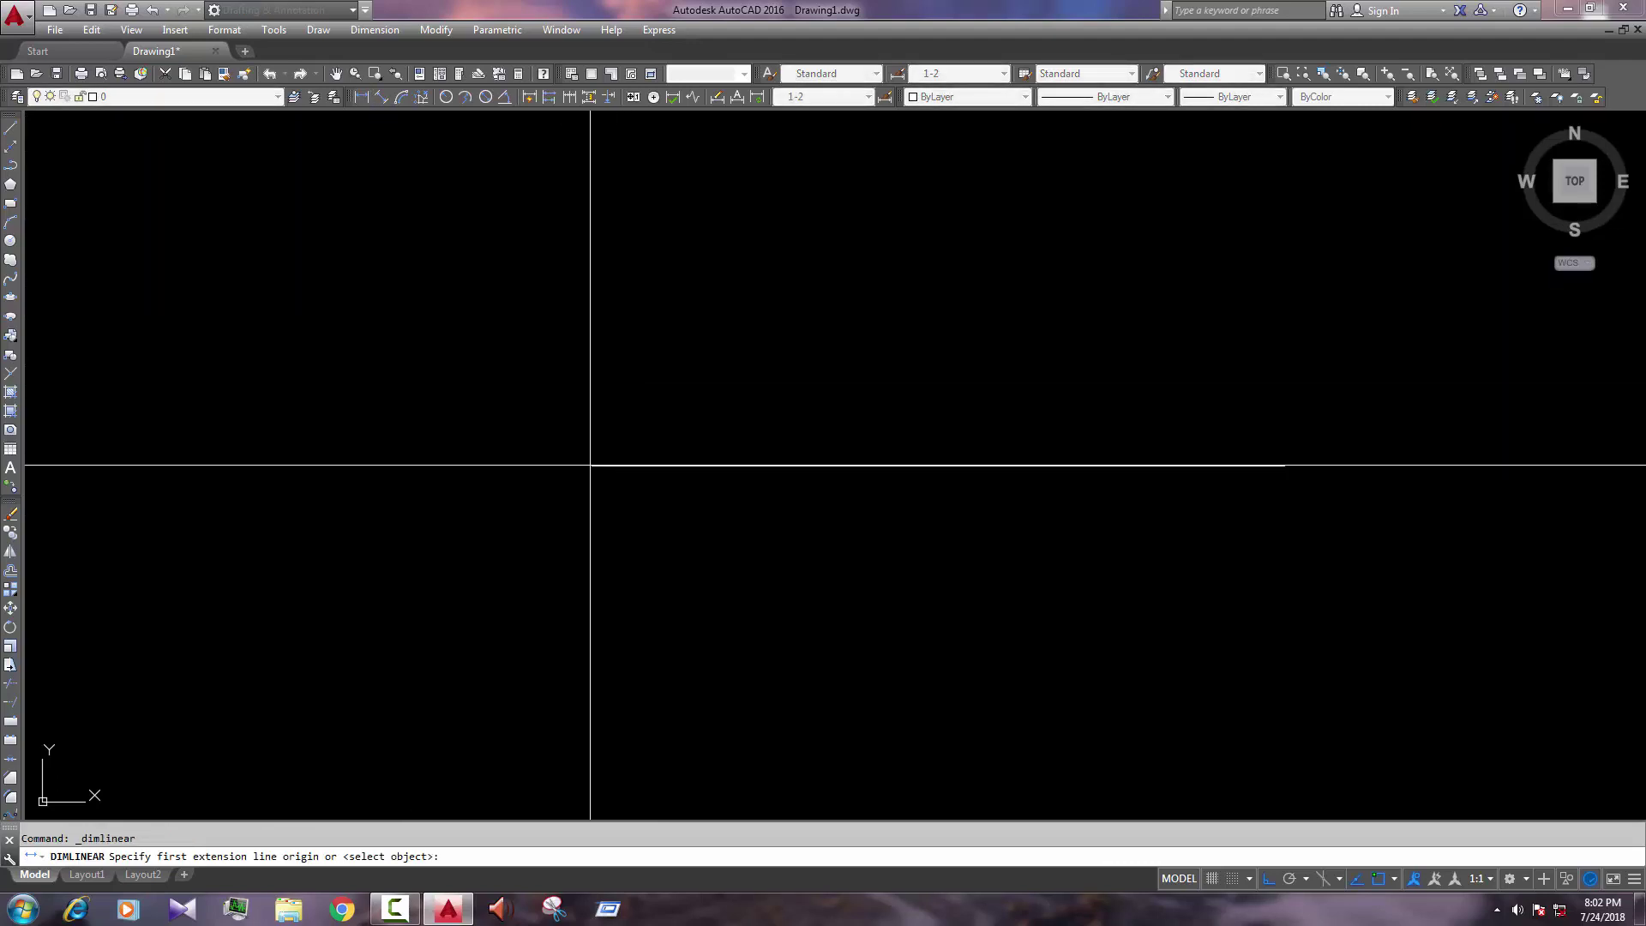
left_click(592, 465)
left_click(1284, 465)
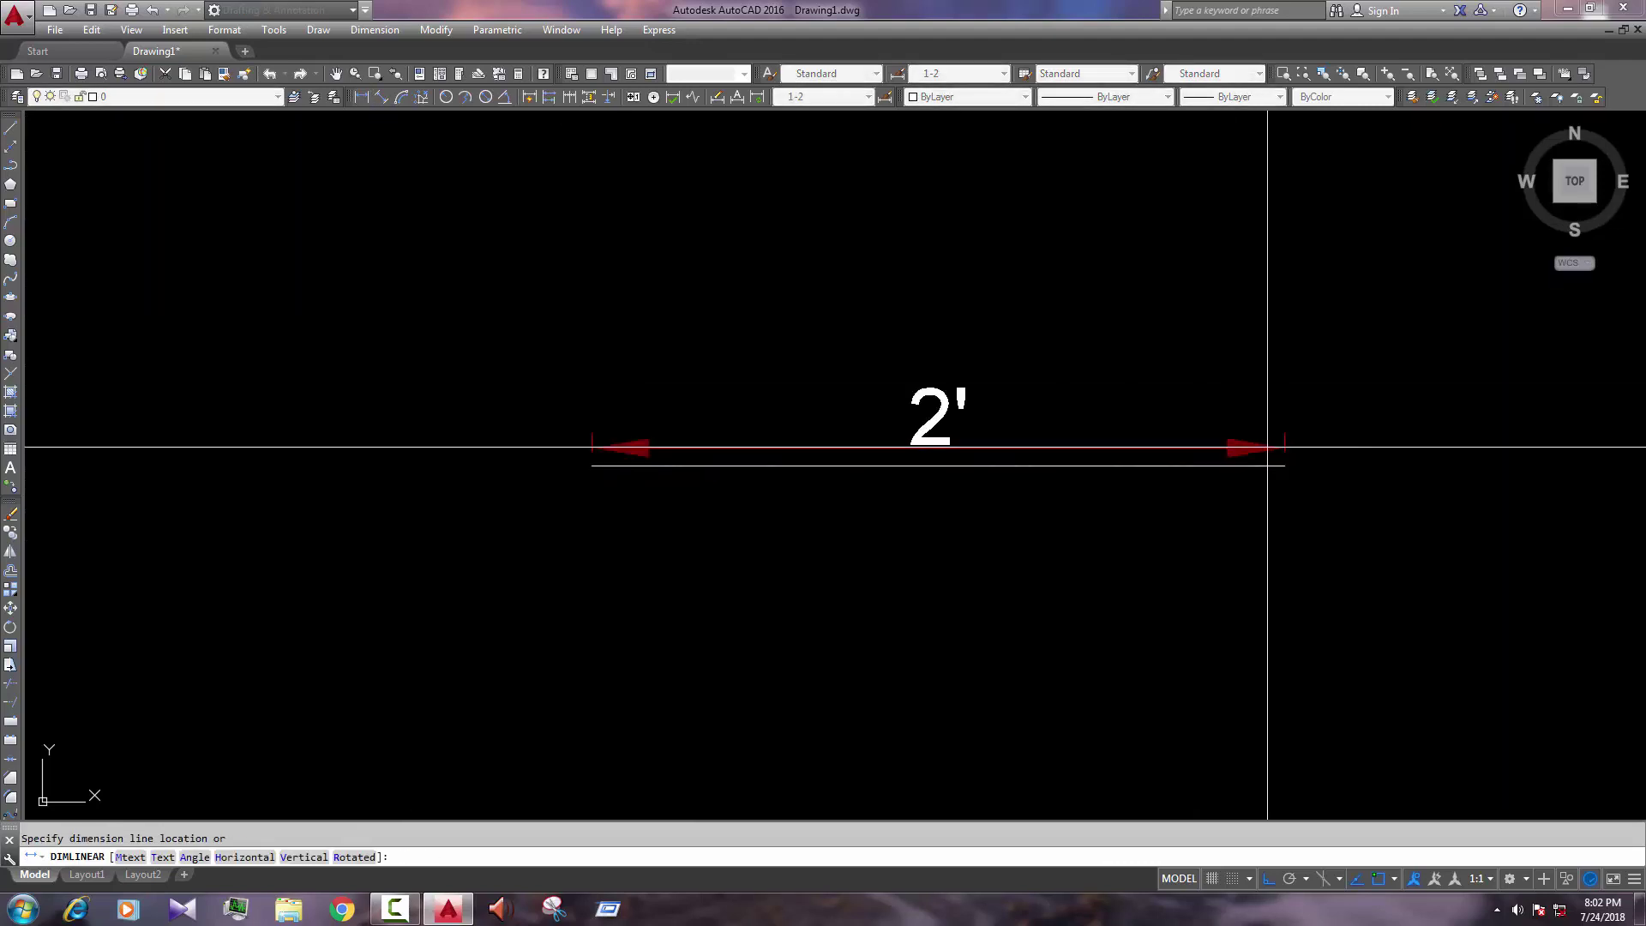
left_click(1268, 403)
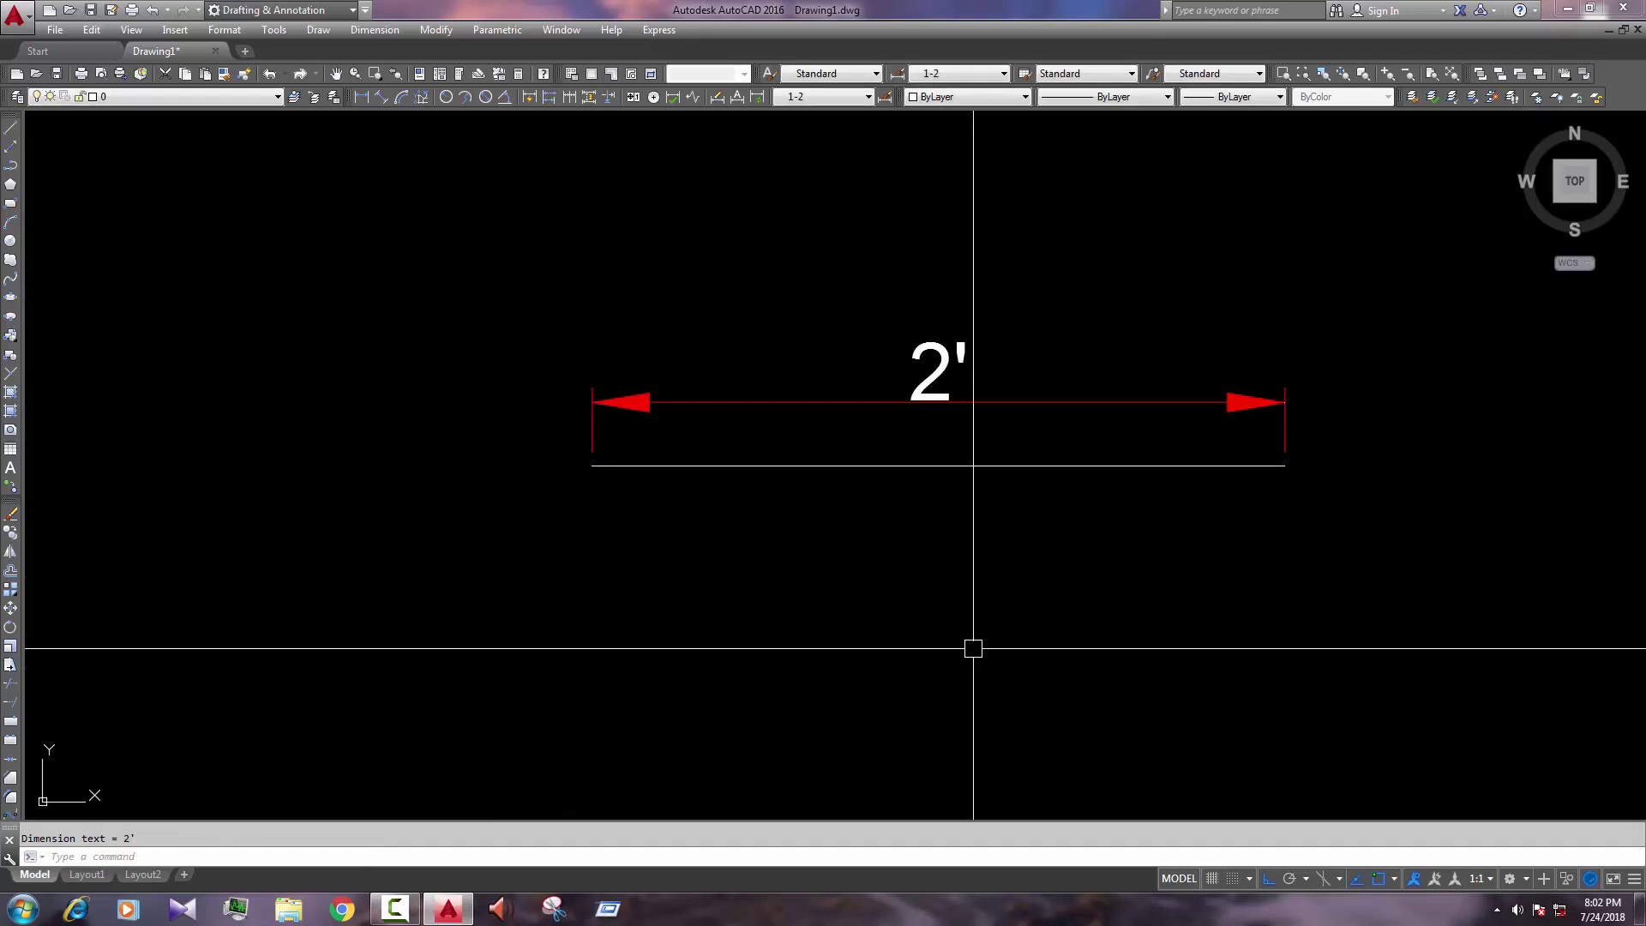
scroll(977, 644, "down", 2)
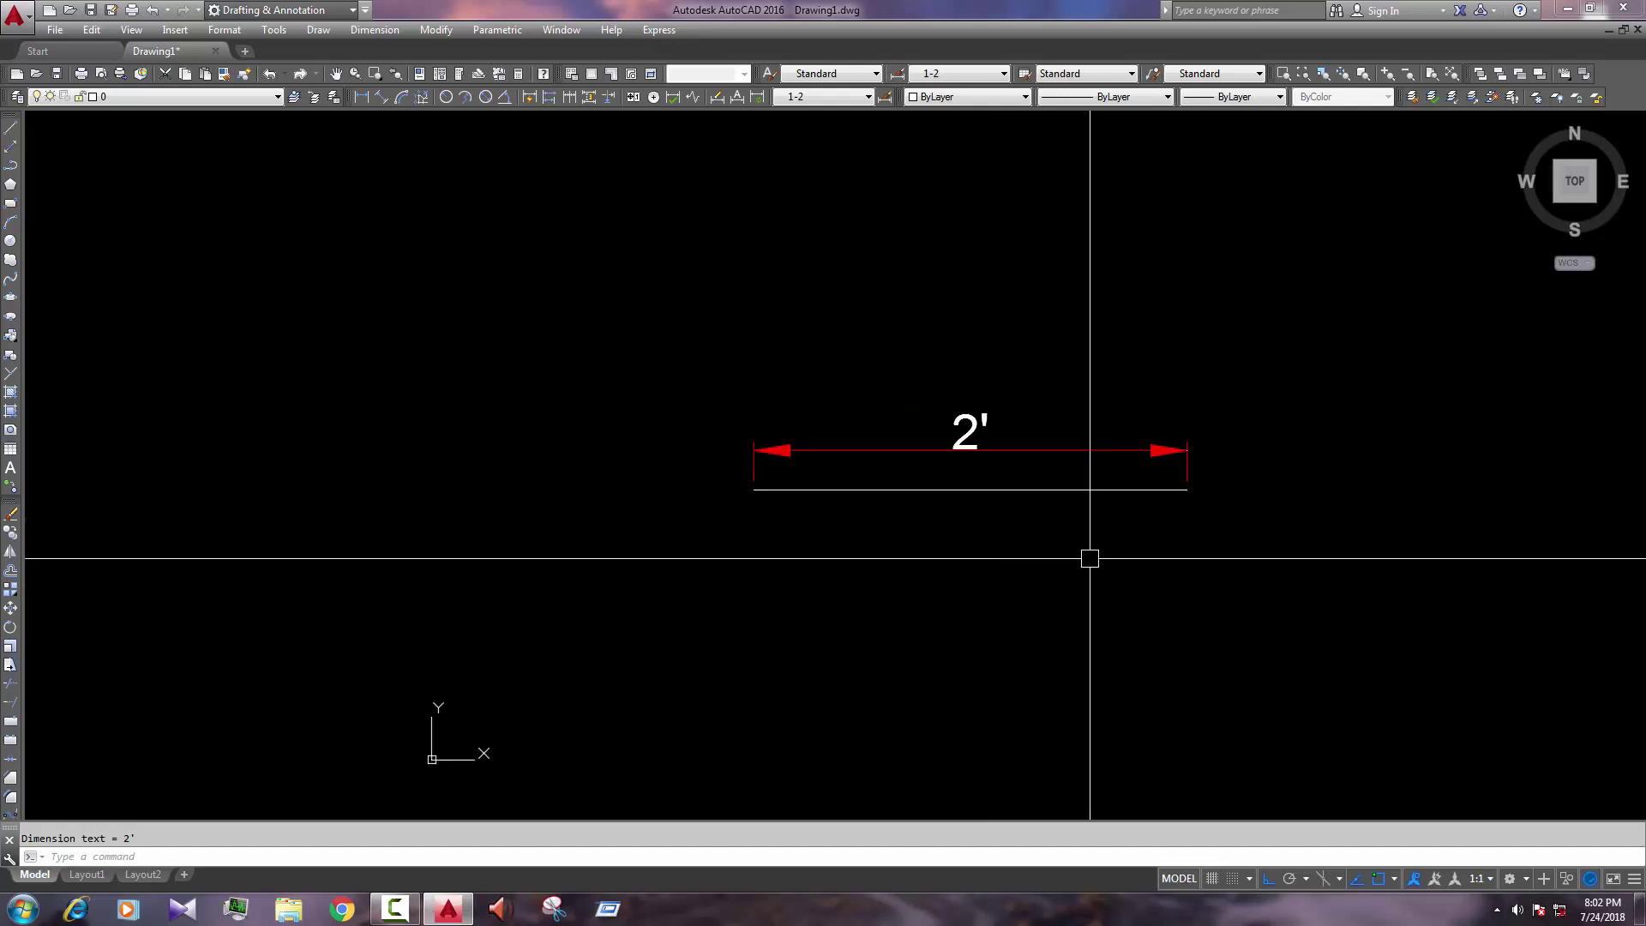
middle_click_drag(1092, 558, 893, 512)
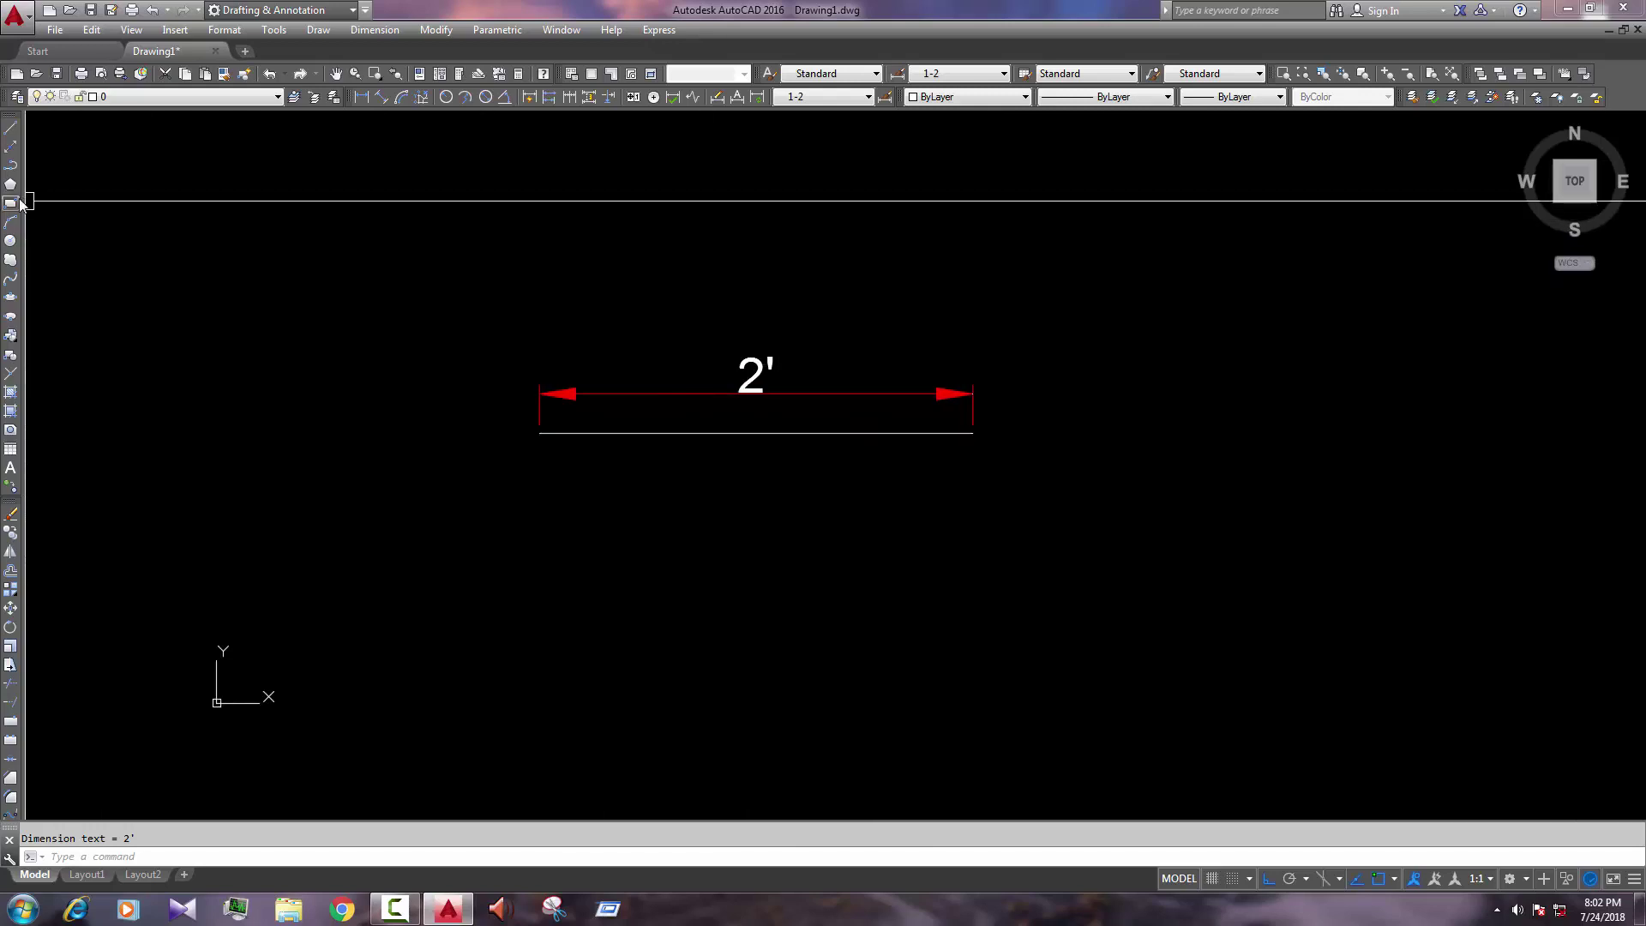
Step: Draw a rectangle to the right of the line
left_click(11, 202)
left_click(1104, 350)
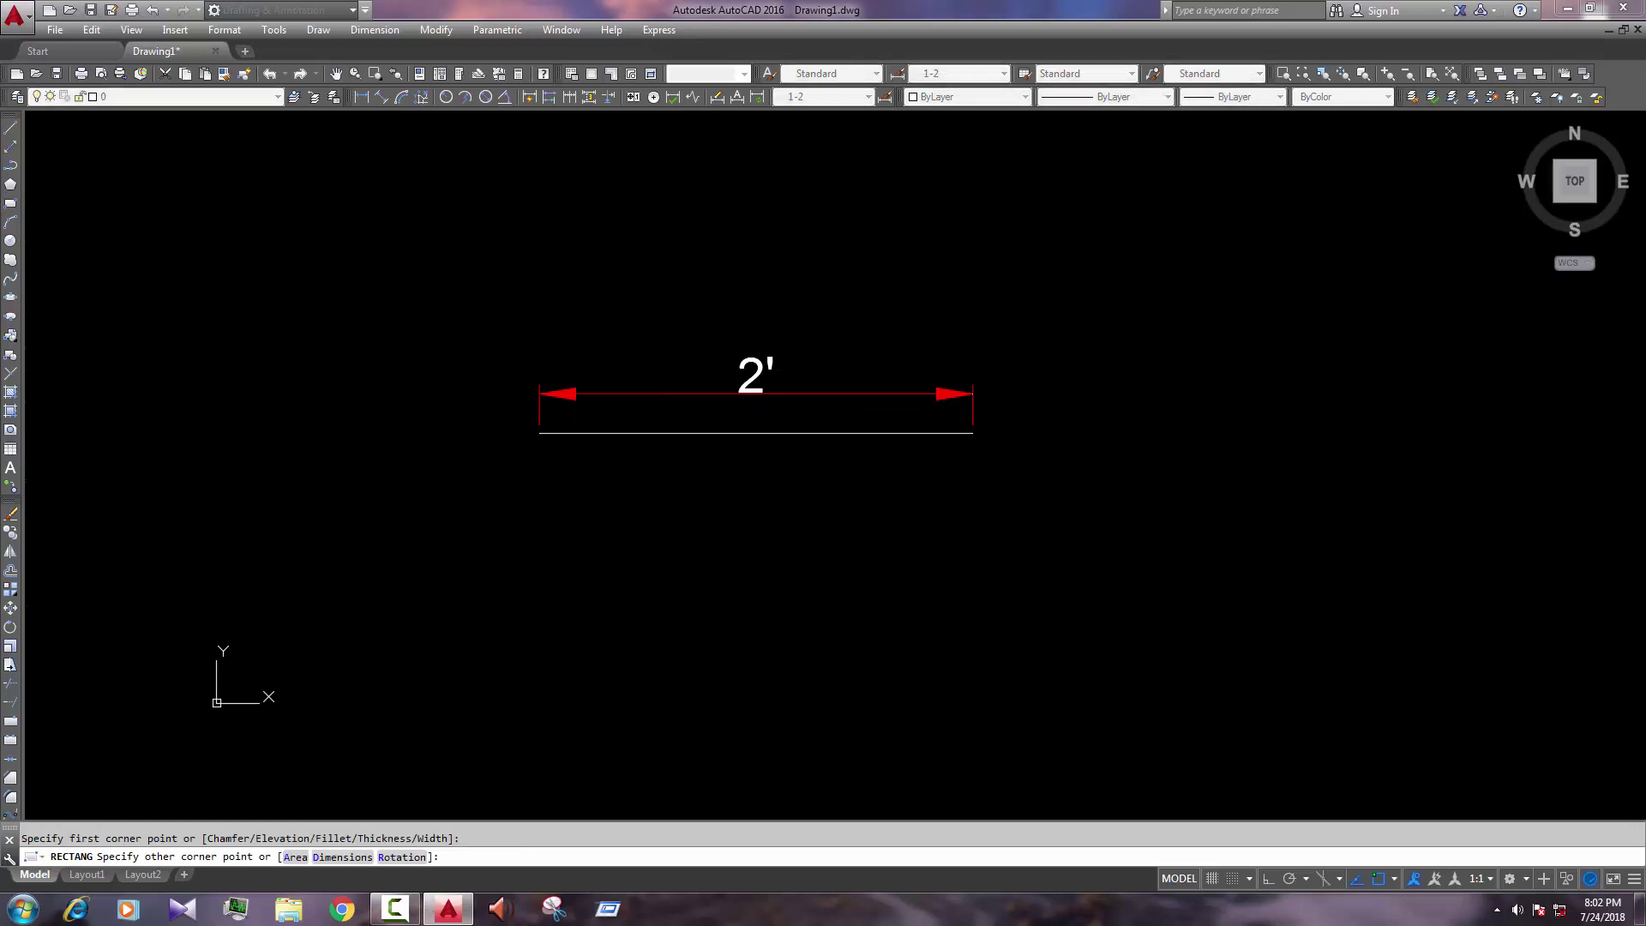
left_click(1440, 485)
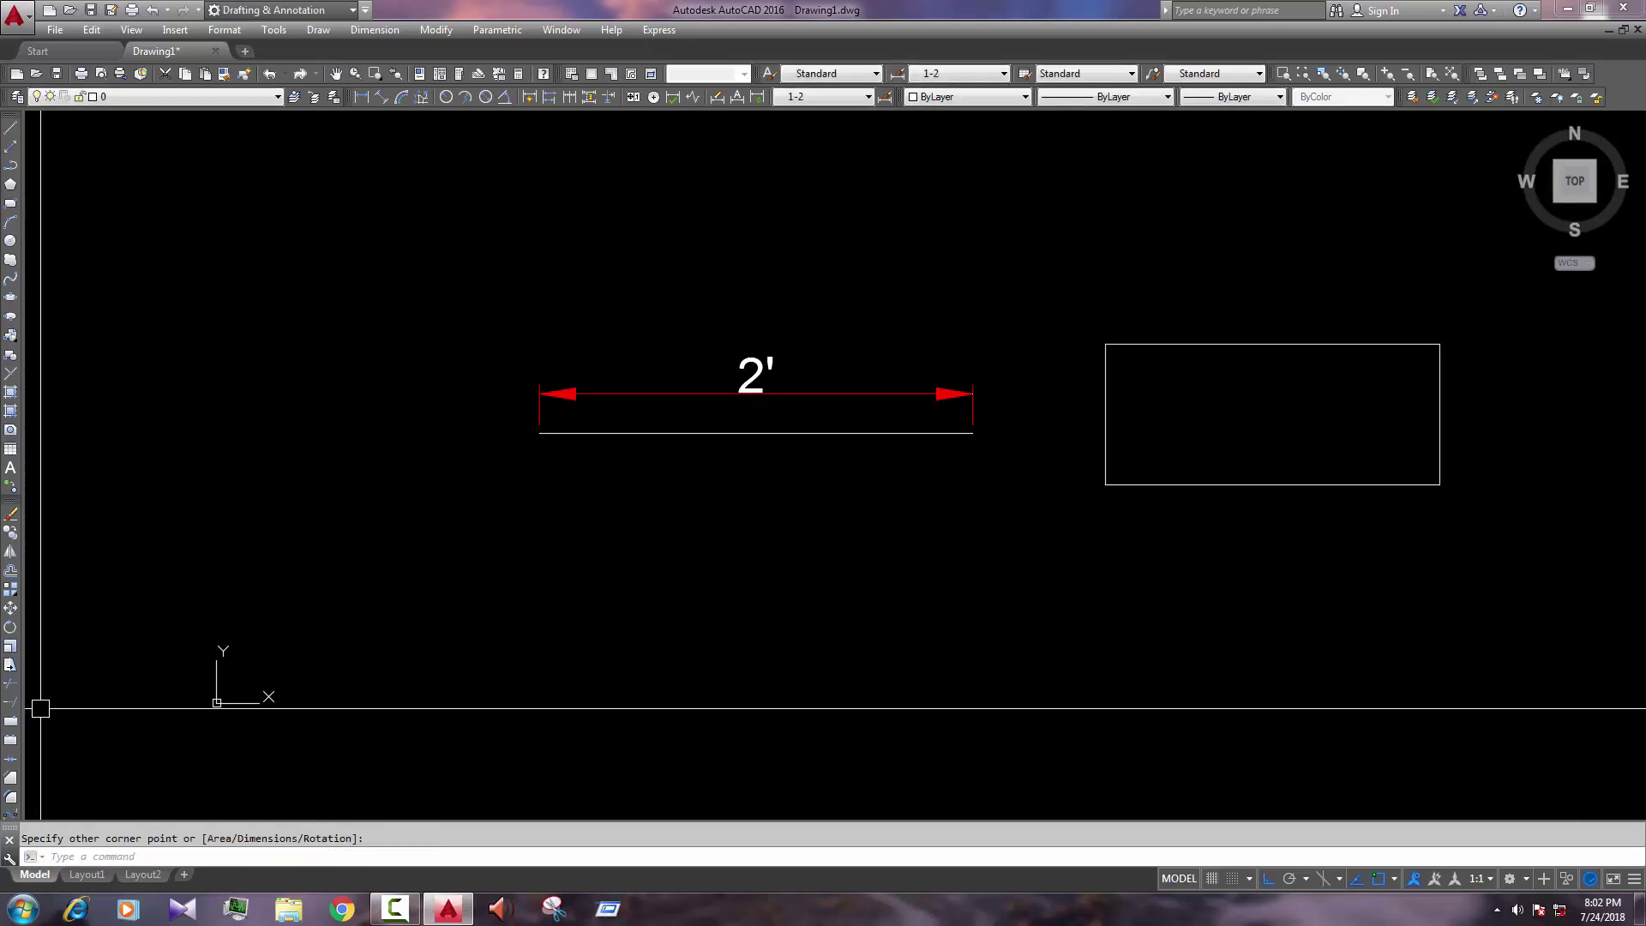
Step: Dimension the rectangle's top edge as 1'-7" and its right edge as 8"
left_click(362, 96)
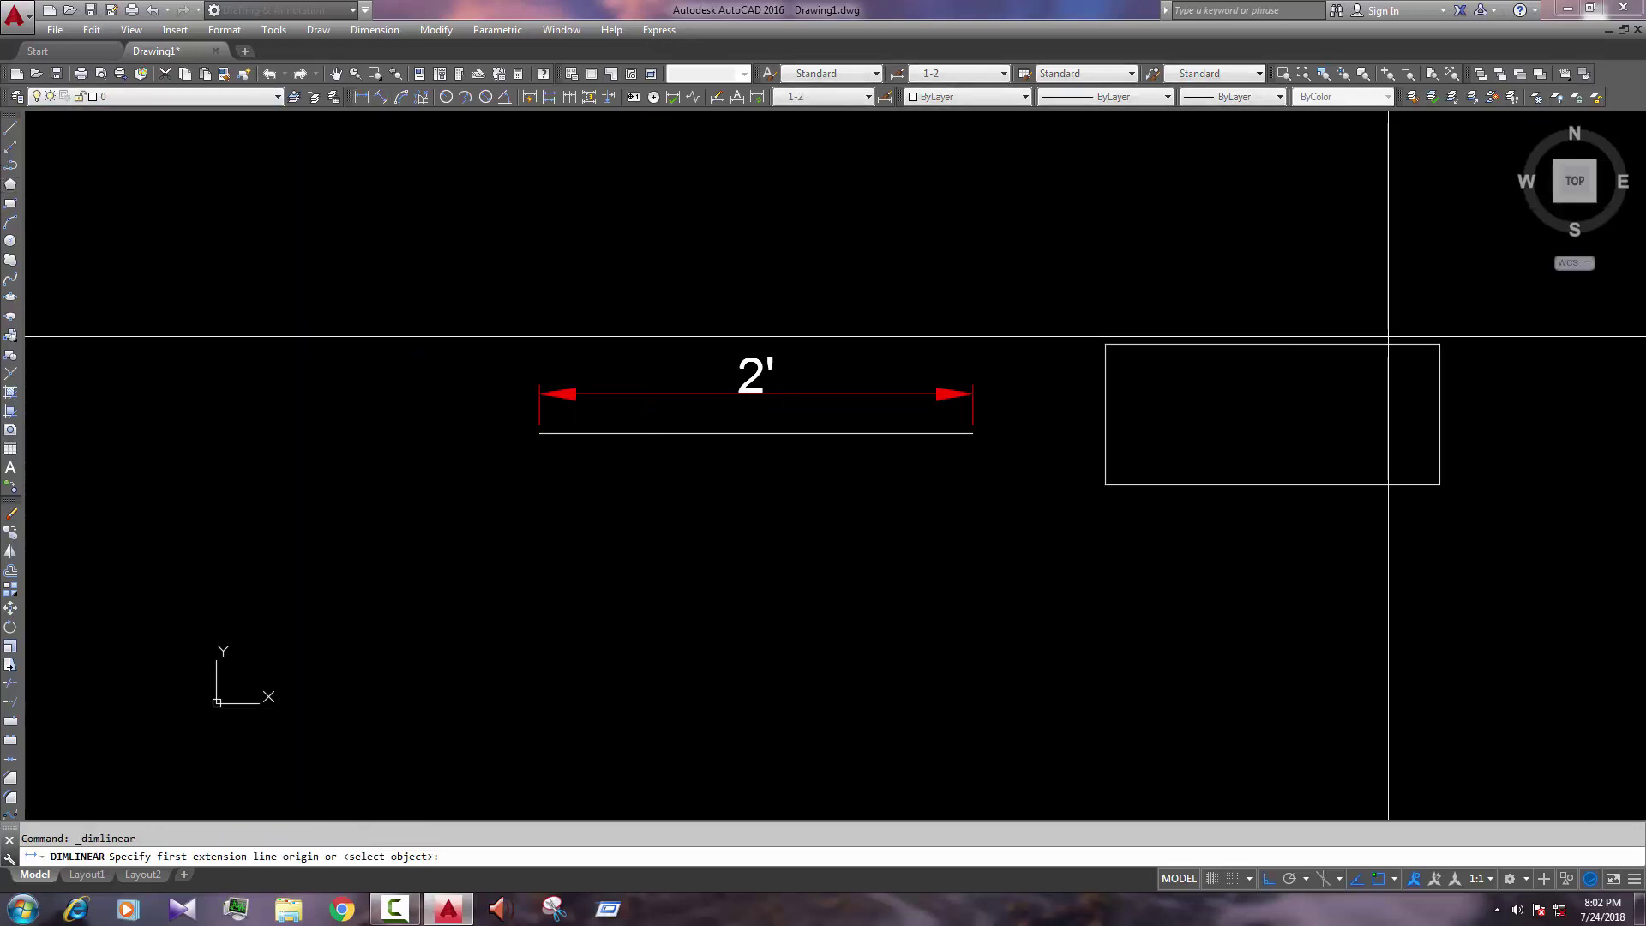
key("Return")
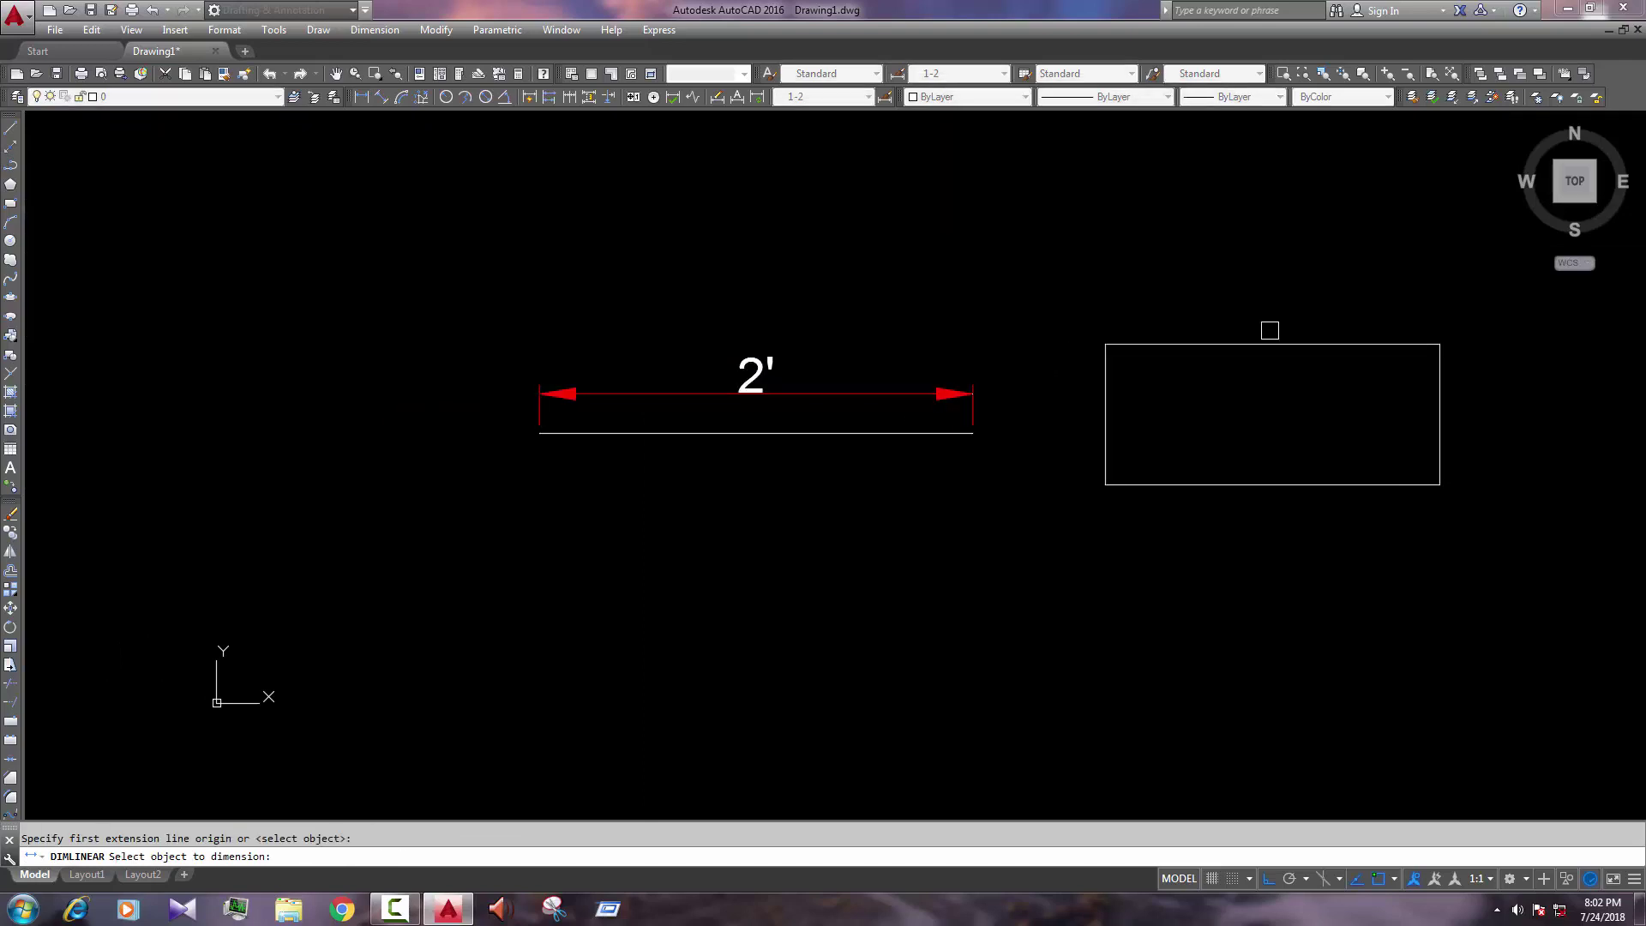
left_click(1270, 344)
left_click(1266, 297)
key("Return")
key("Return")
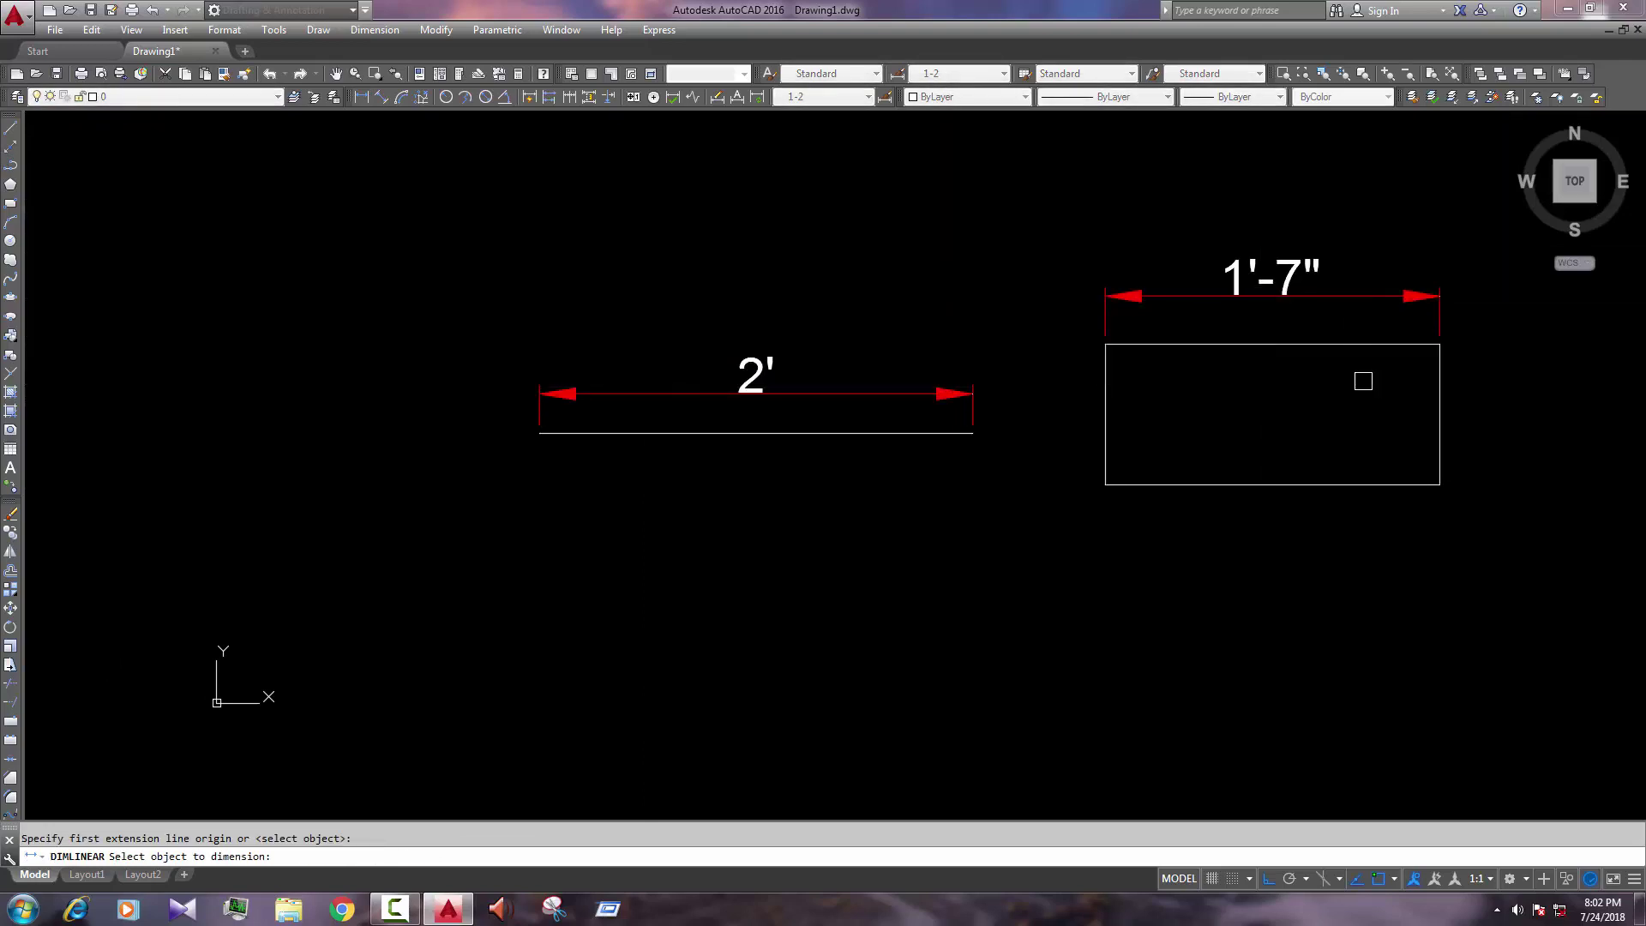
left_click(1431, 405)
left_click(1525, 420)
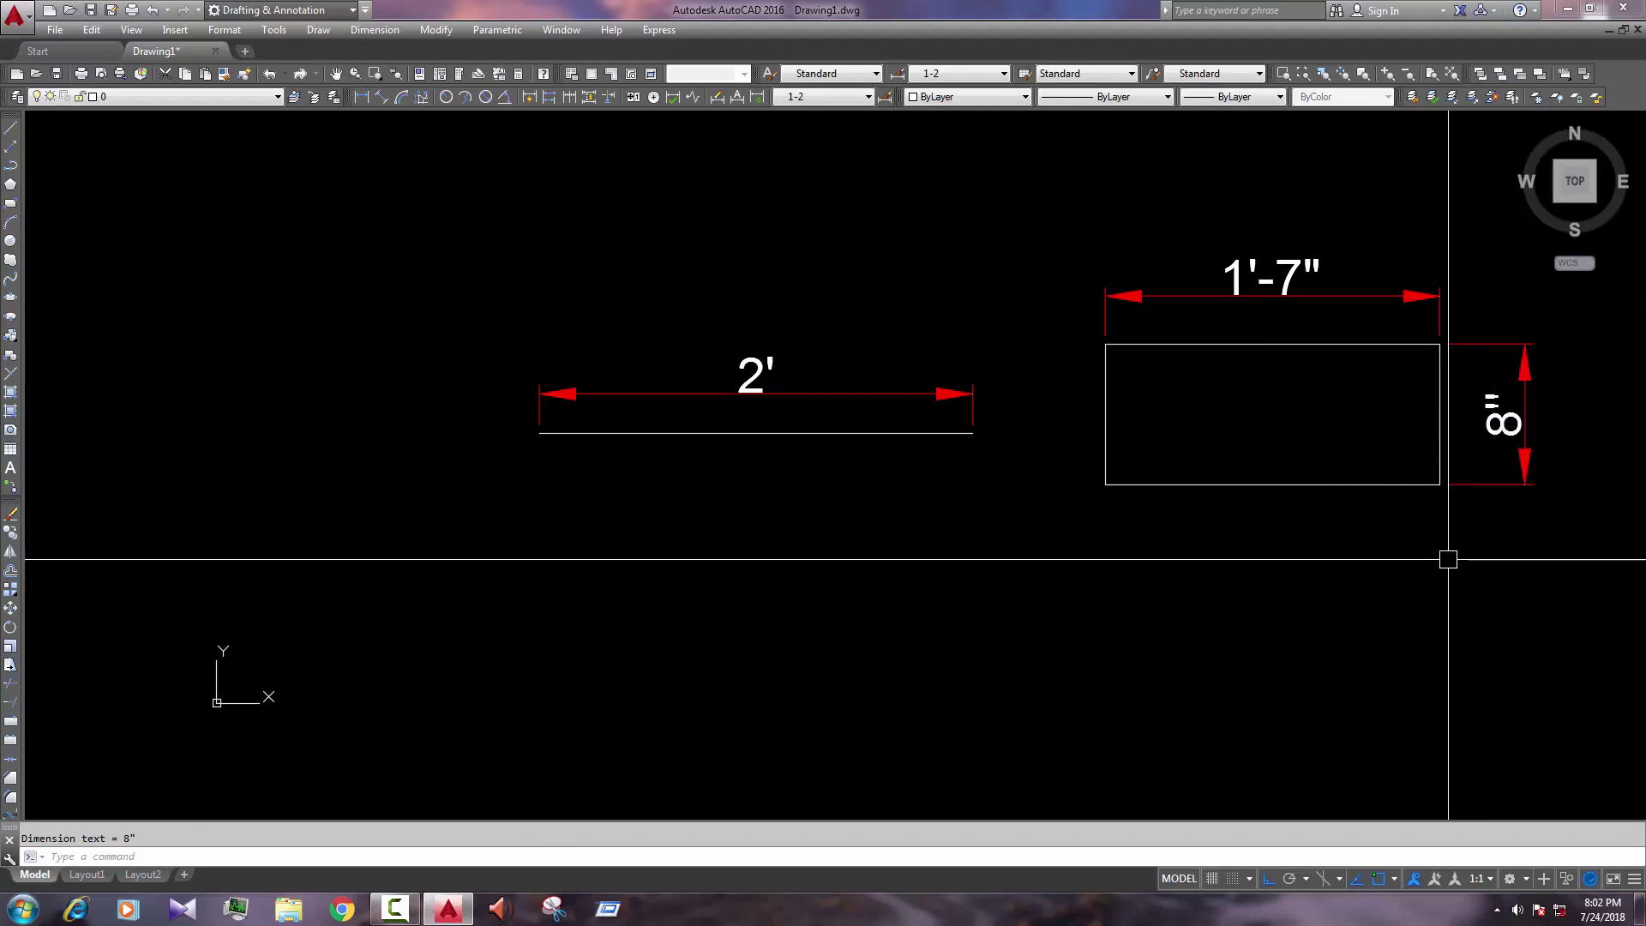
Step: Select the line, the rectangle and all dimensions with a window and delete them
mouse_move(1415, 551)
middle_mouse_down()
mouse_move(1334, 573)
mouse_move(1335, 618)
middle_mouse_up()
left_click(1398, 606)
left_click(352, 310)
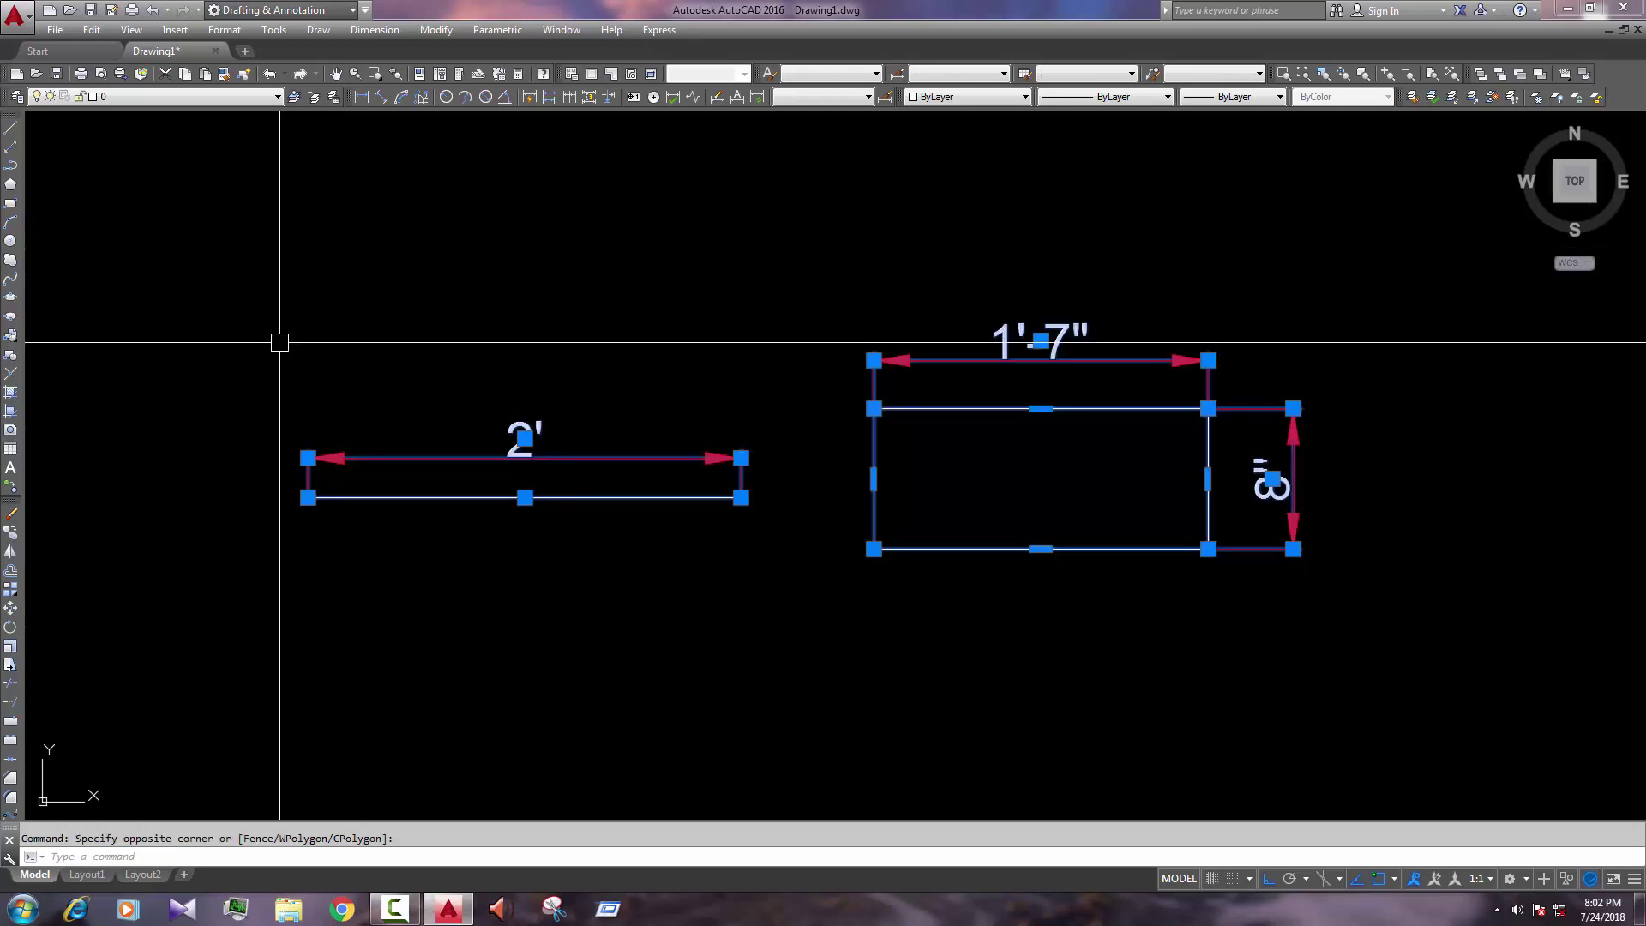
key("Delete")
middle_click_drag(540, 445, 726, 479)
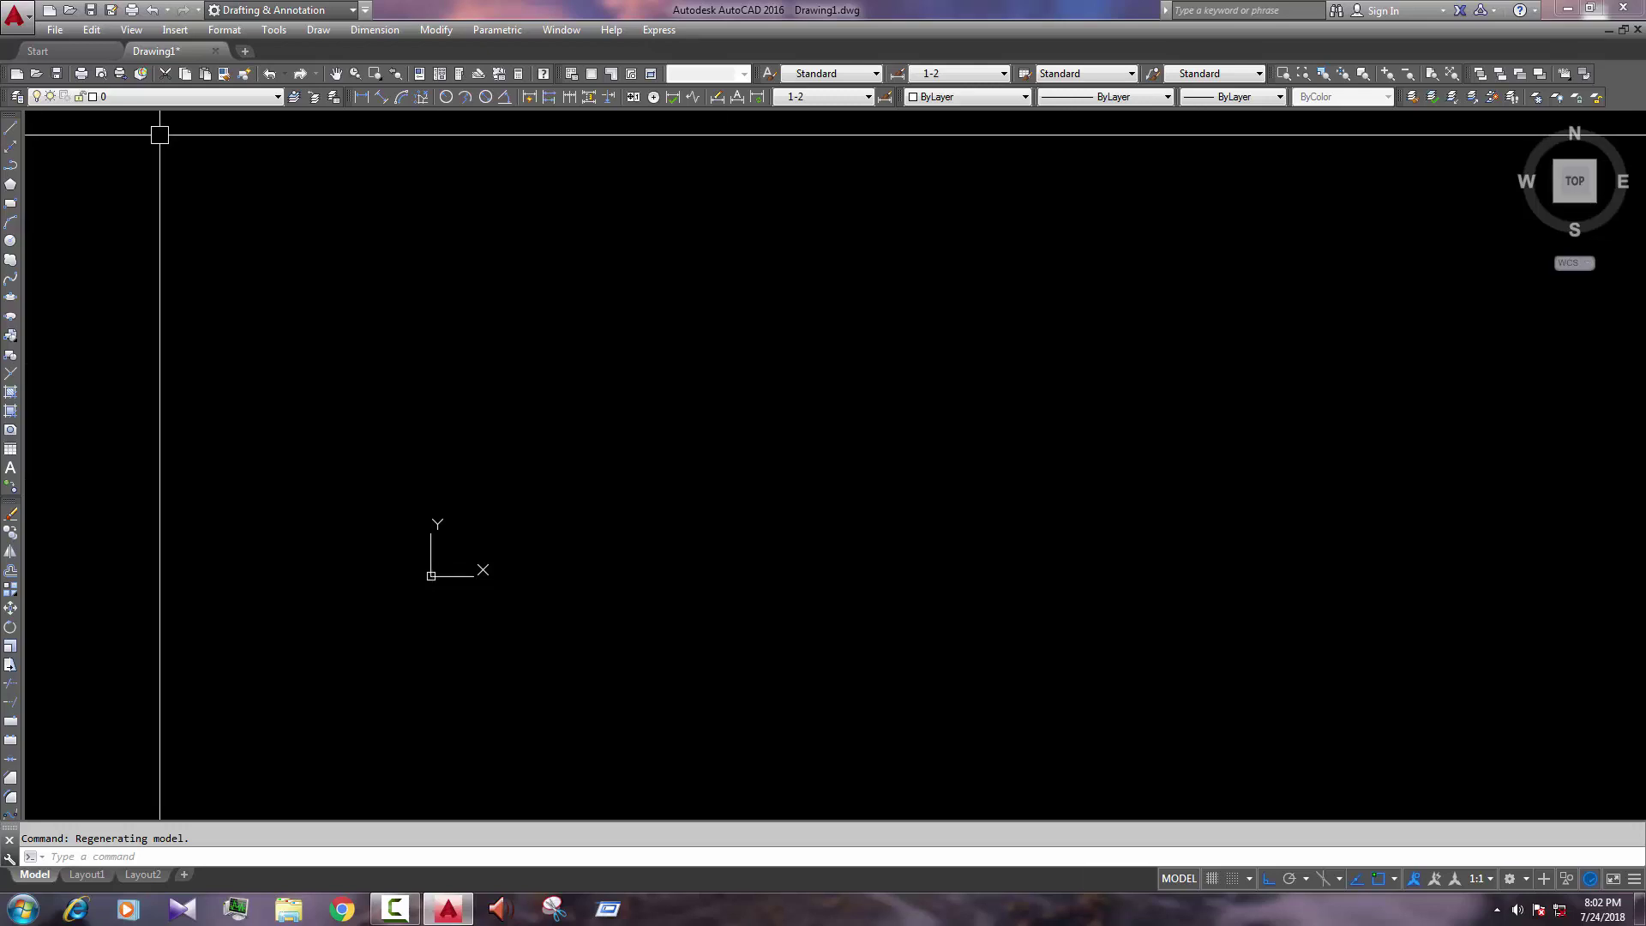
Step: Save Drawing1 to the Desktop as 'feet page' and close it
left_click(213, 51)
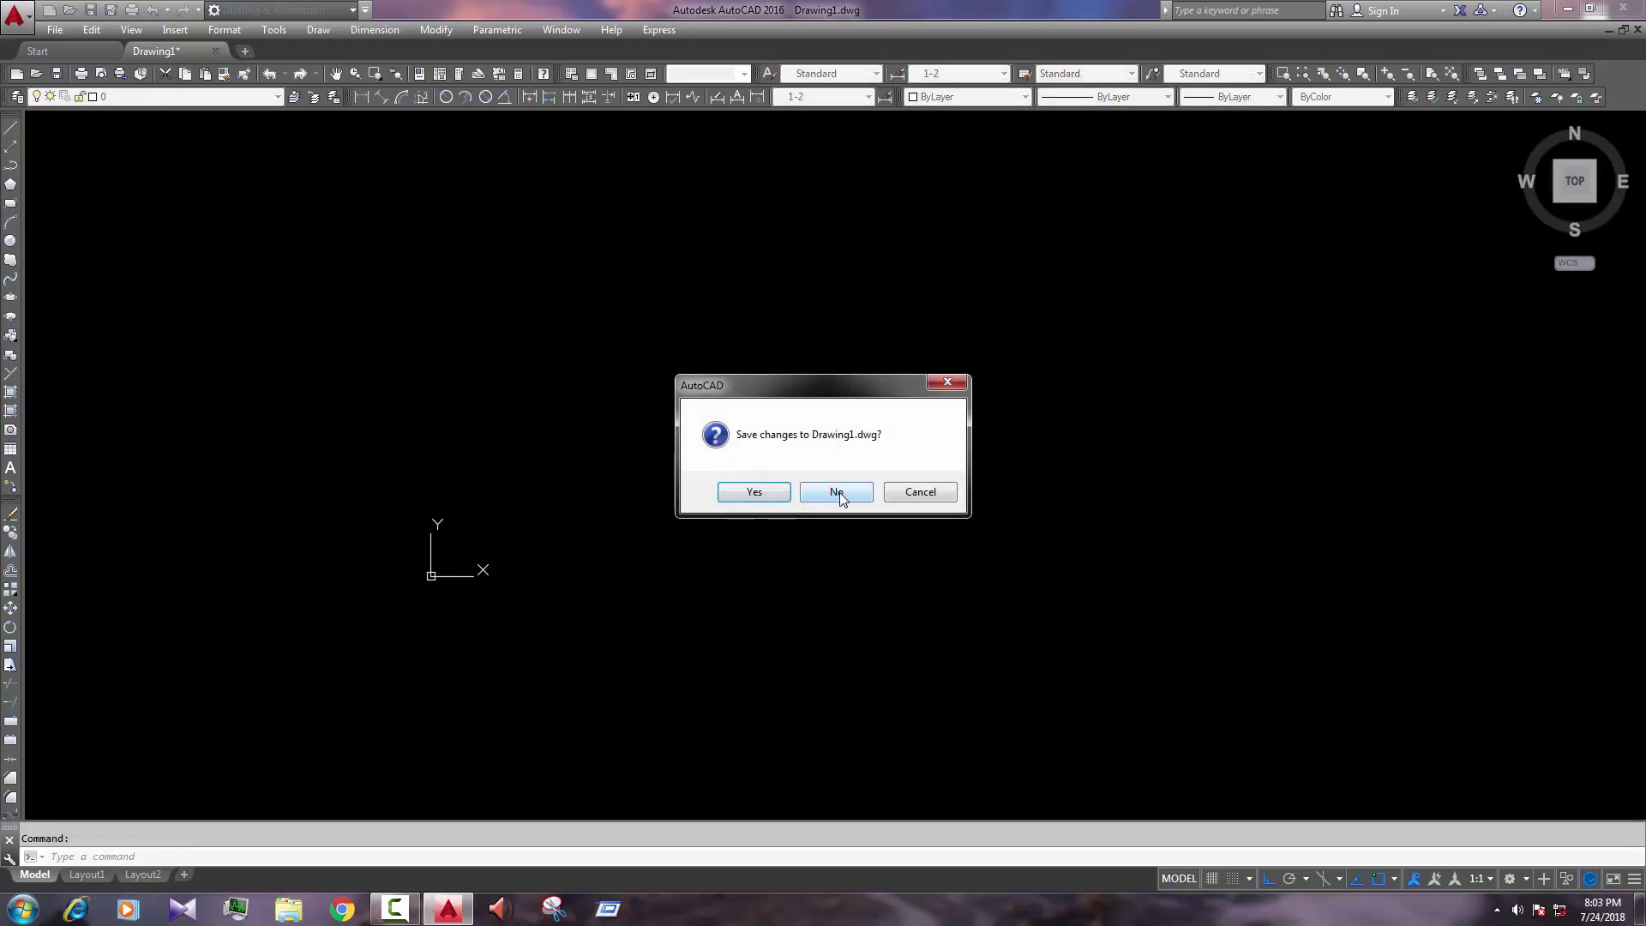
left_click(772, 494)
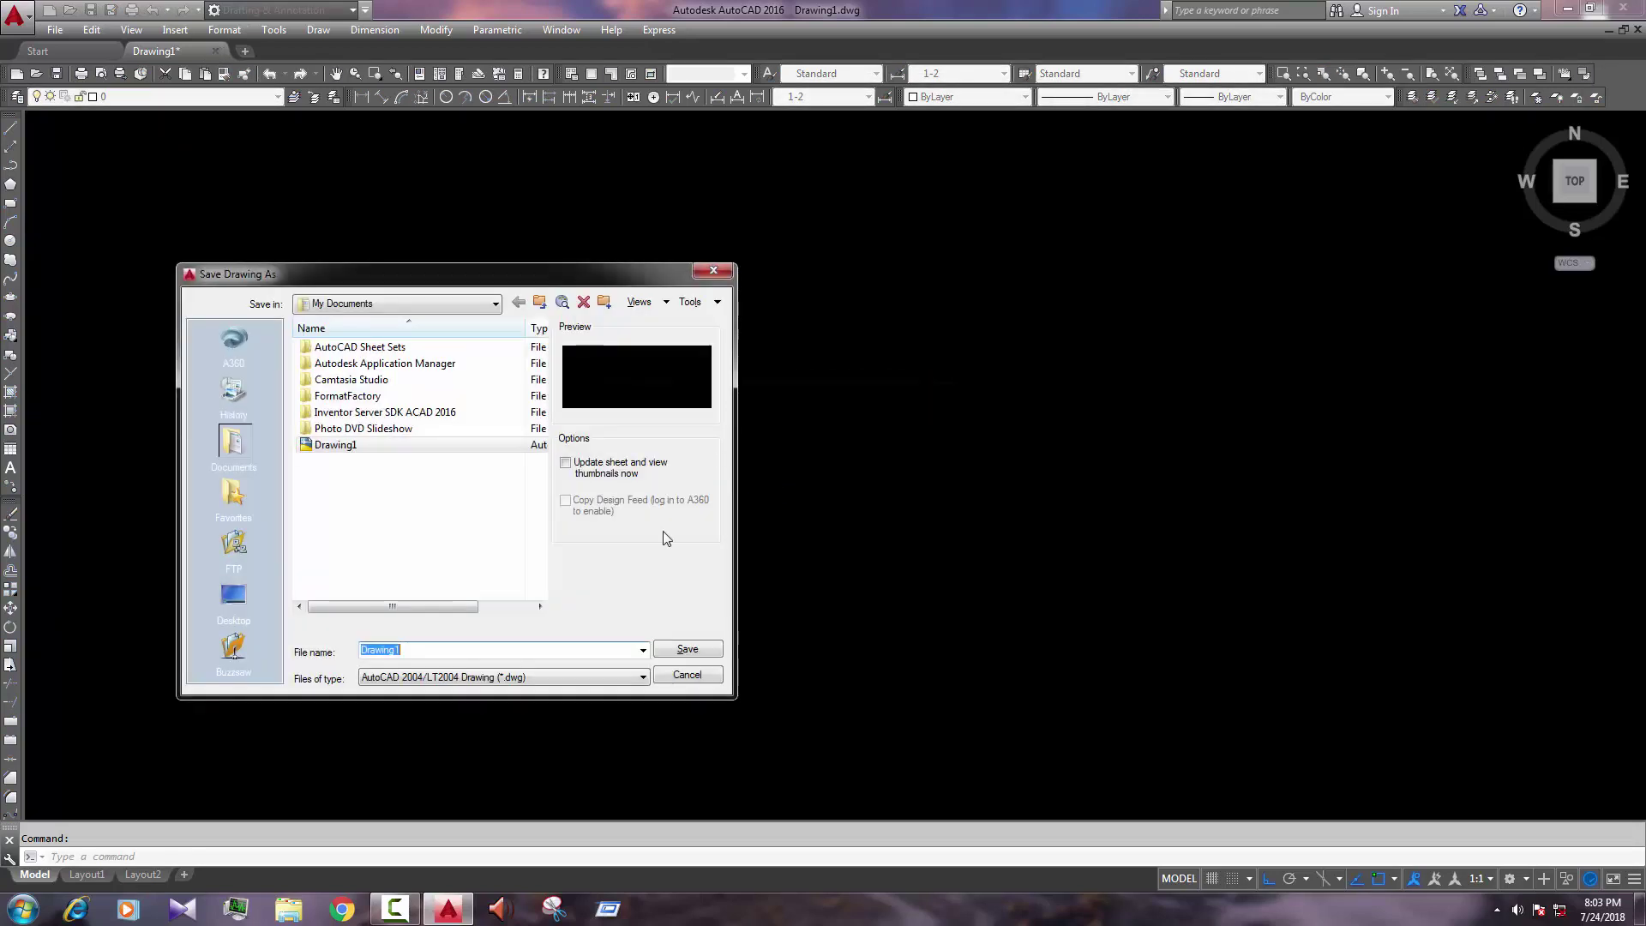
left_click(234, 598)
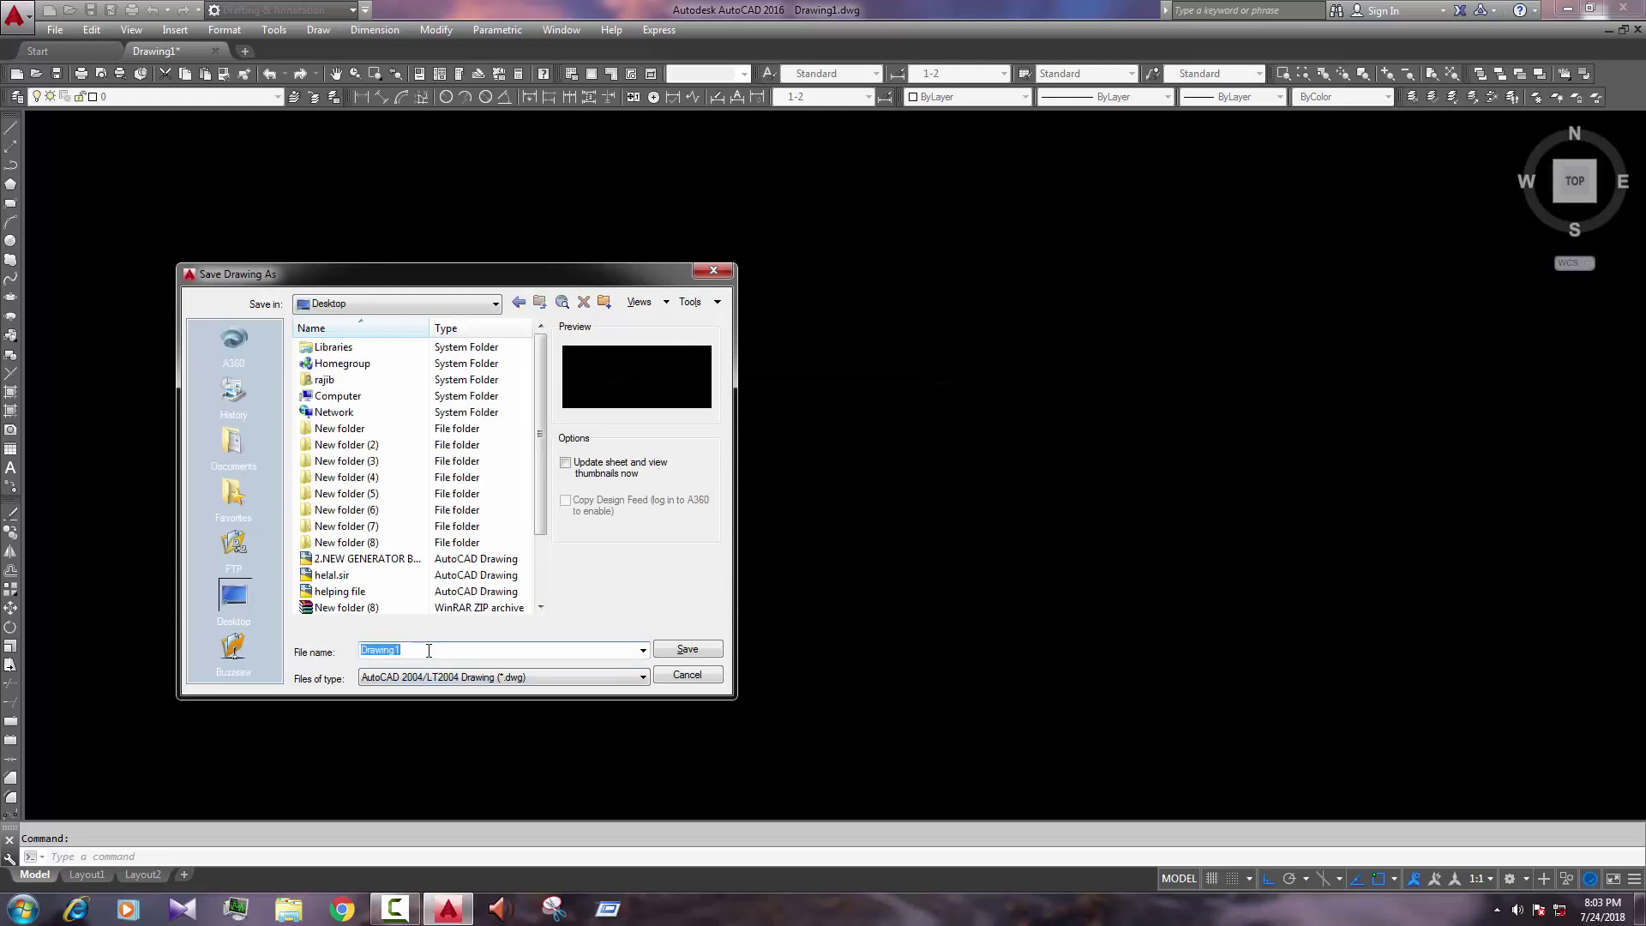
type("seet pa")
left_click(688, 650)
key("ctrl+F4")
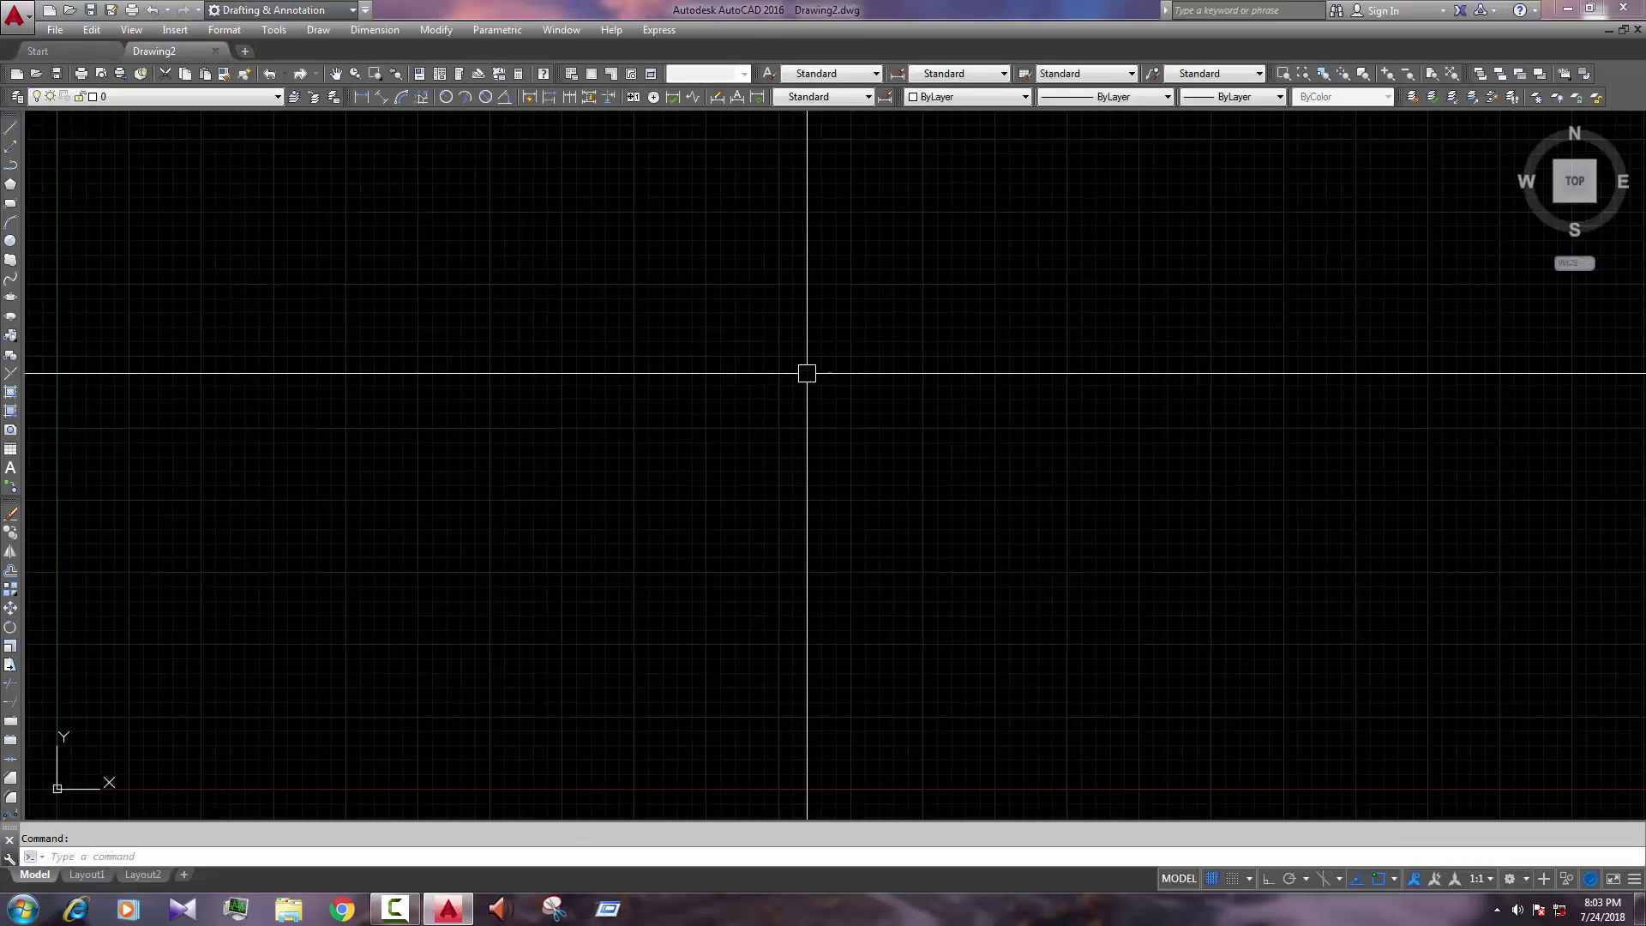
Step: Turn off the grid and set Drawing2's length units to Decimal with 0 precision
key("F7")
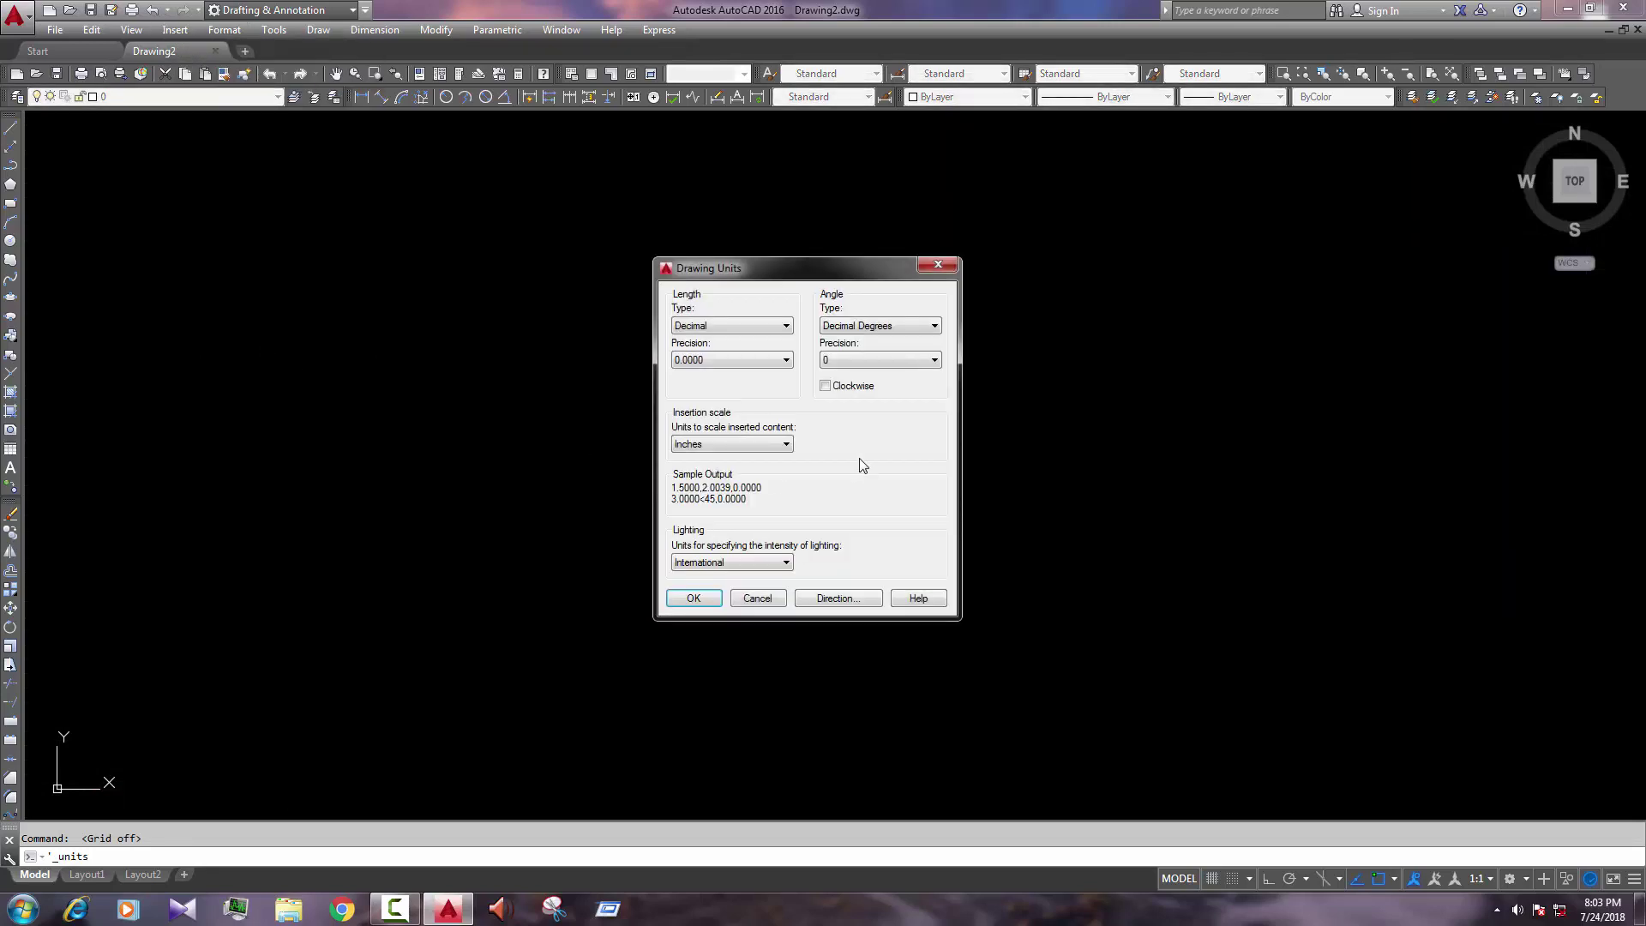
left_click(764, 360)
left_click(727, 382)
left_click(725, 360)
left_click(722, 376)
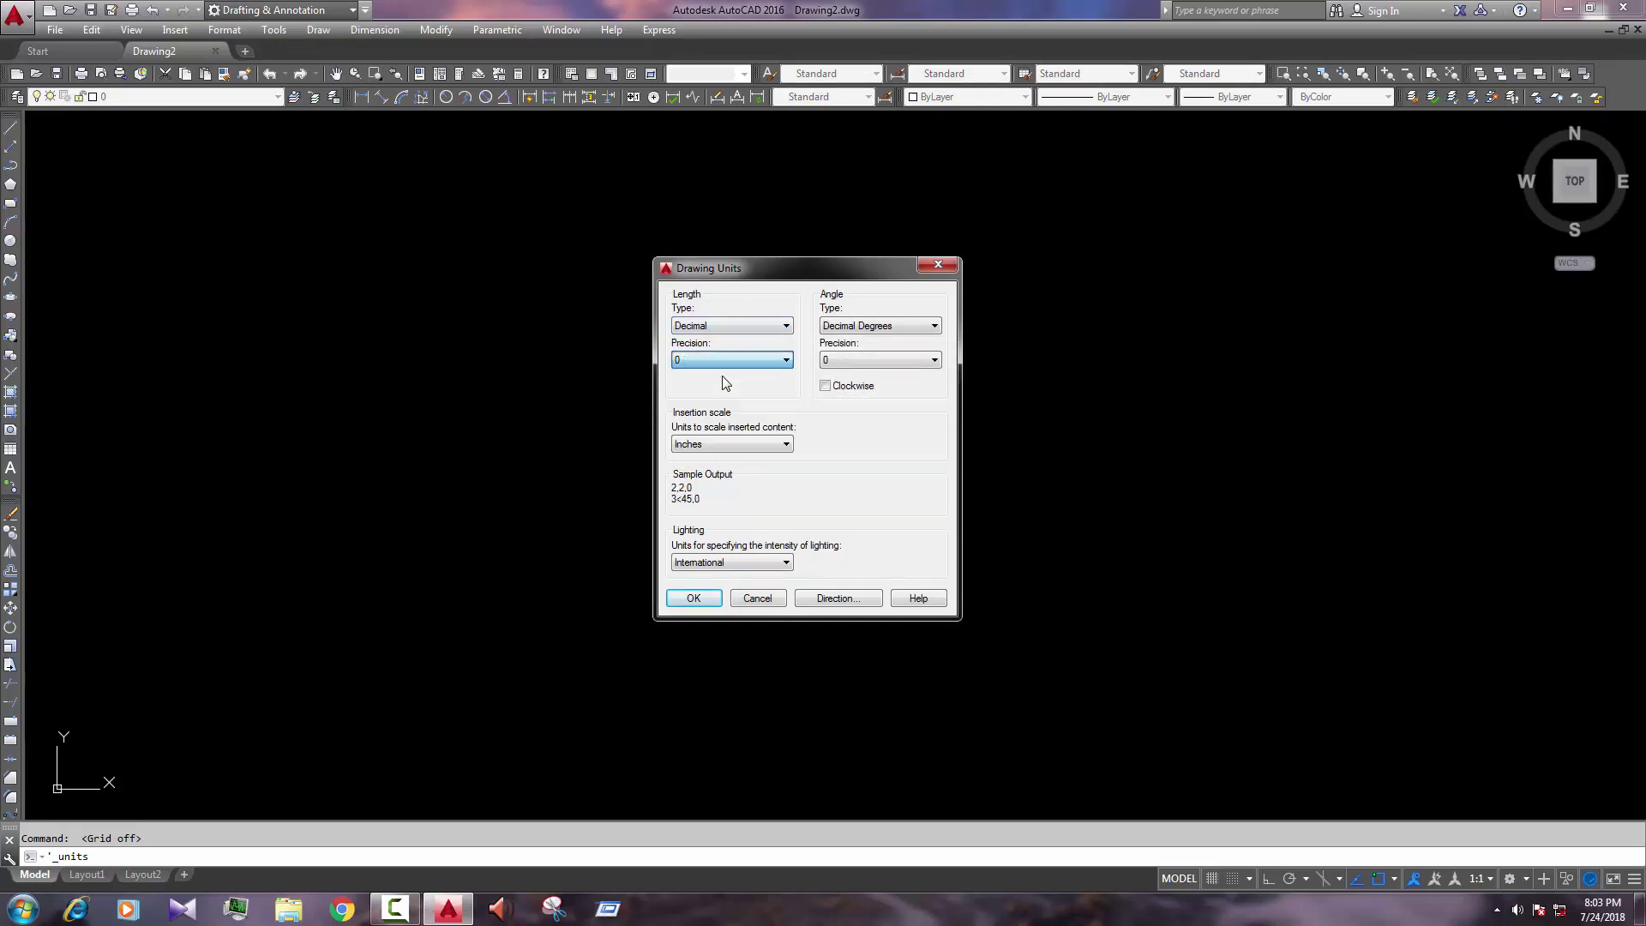
left_click(713, 604)
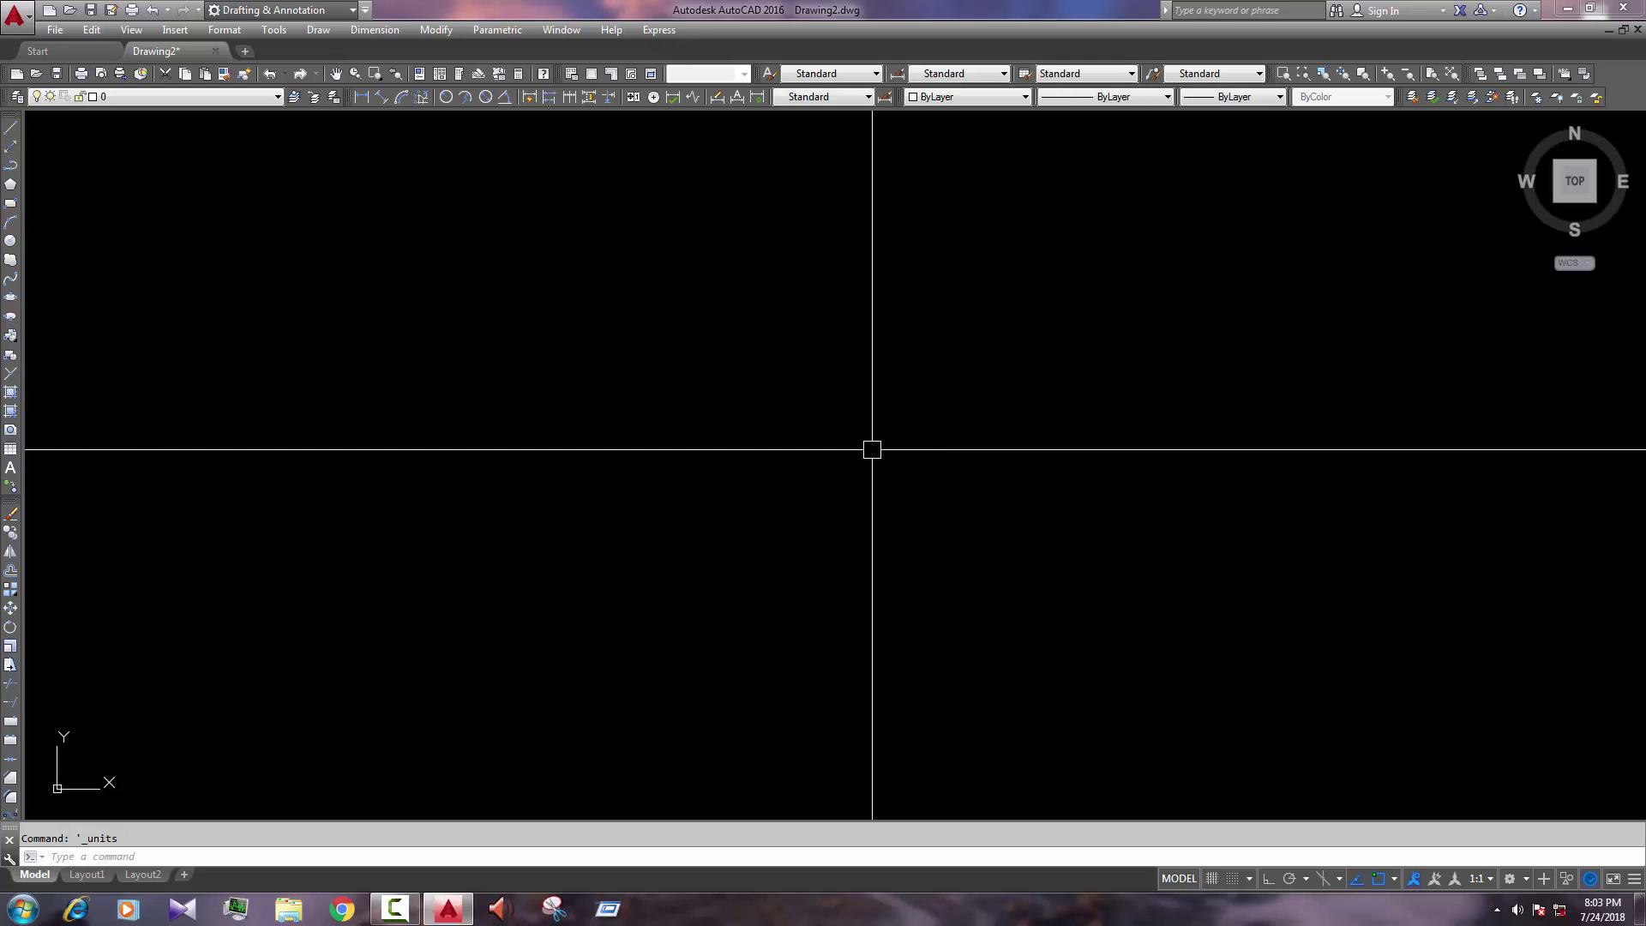
Step: With Ortho on, draw a horizontal line 50 units long
left_click(10, 127)
left_click(563, 373)
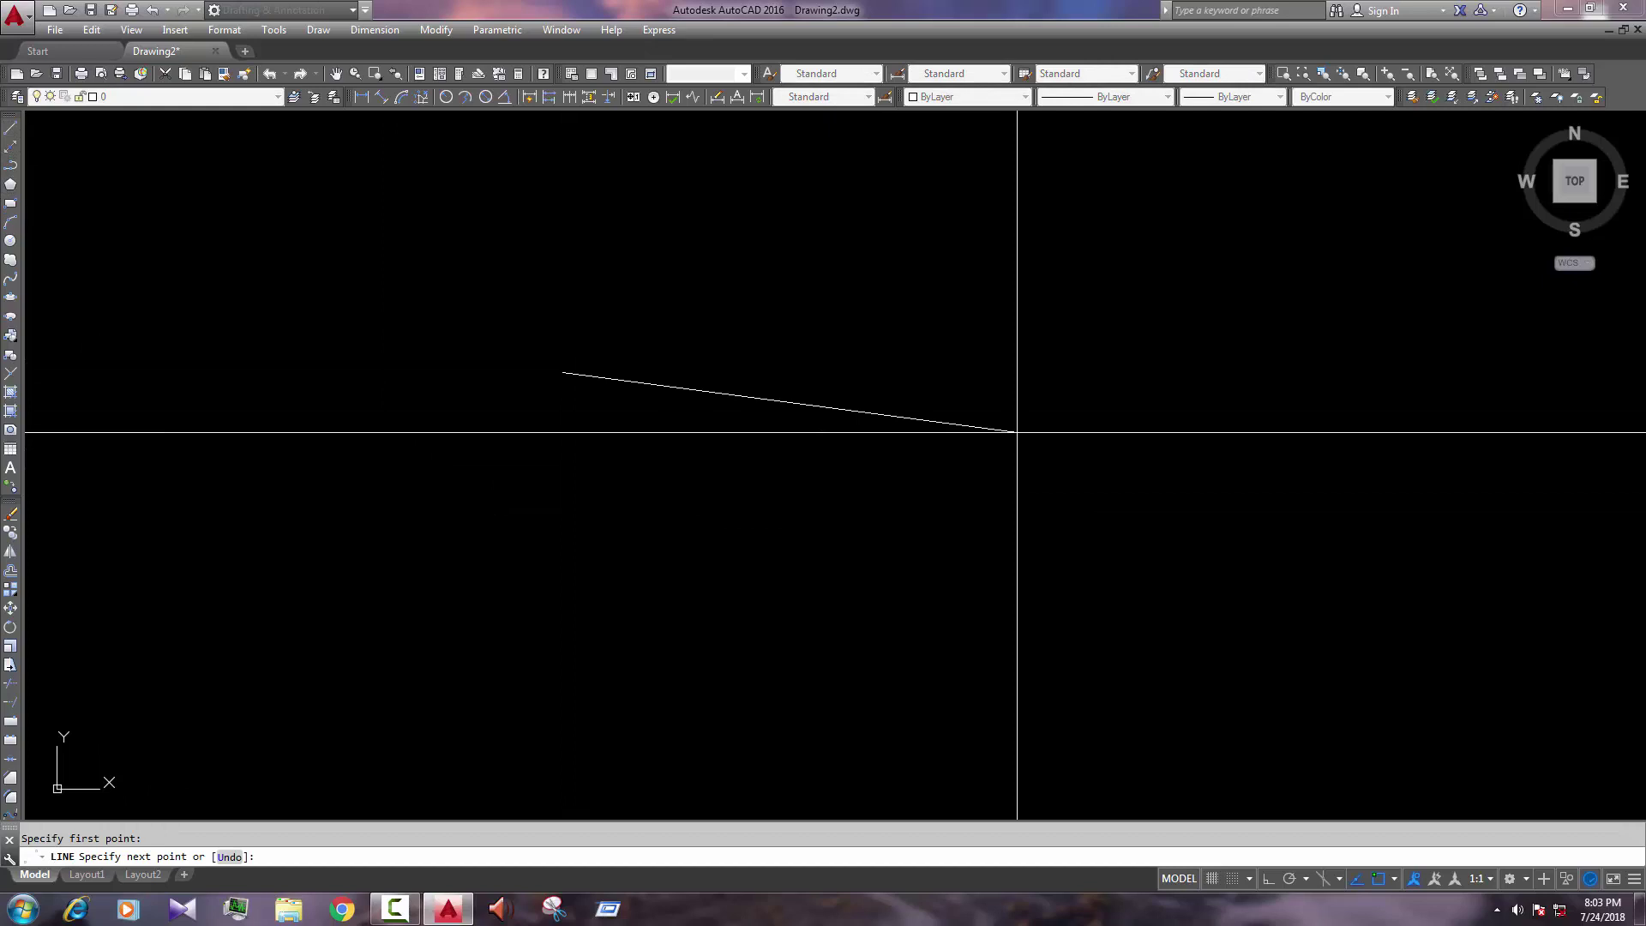
key("F8")
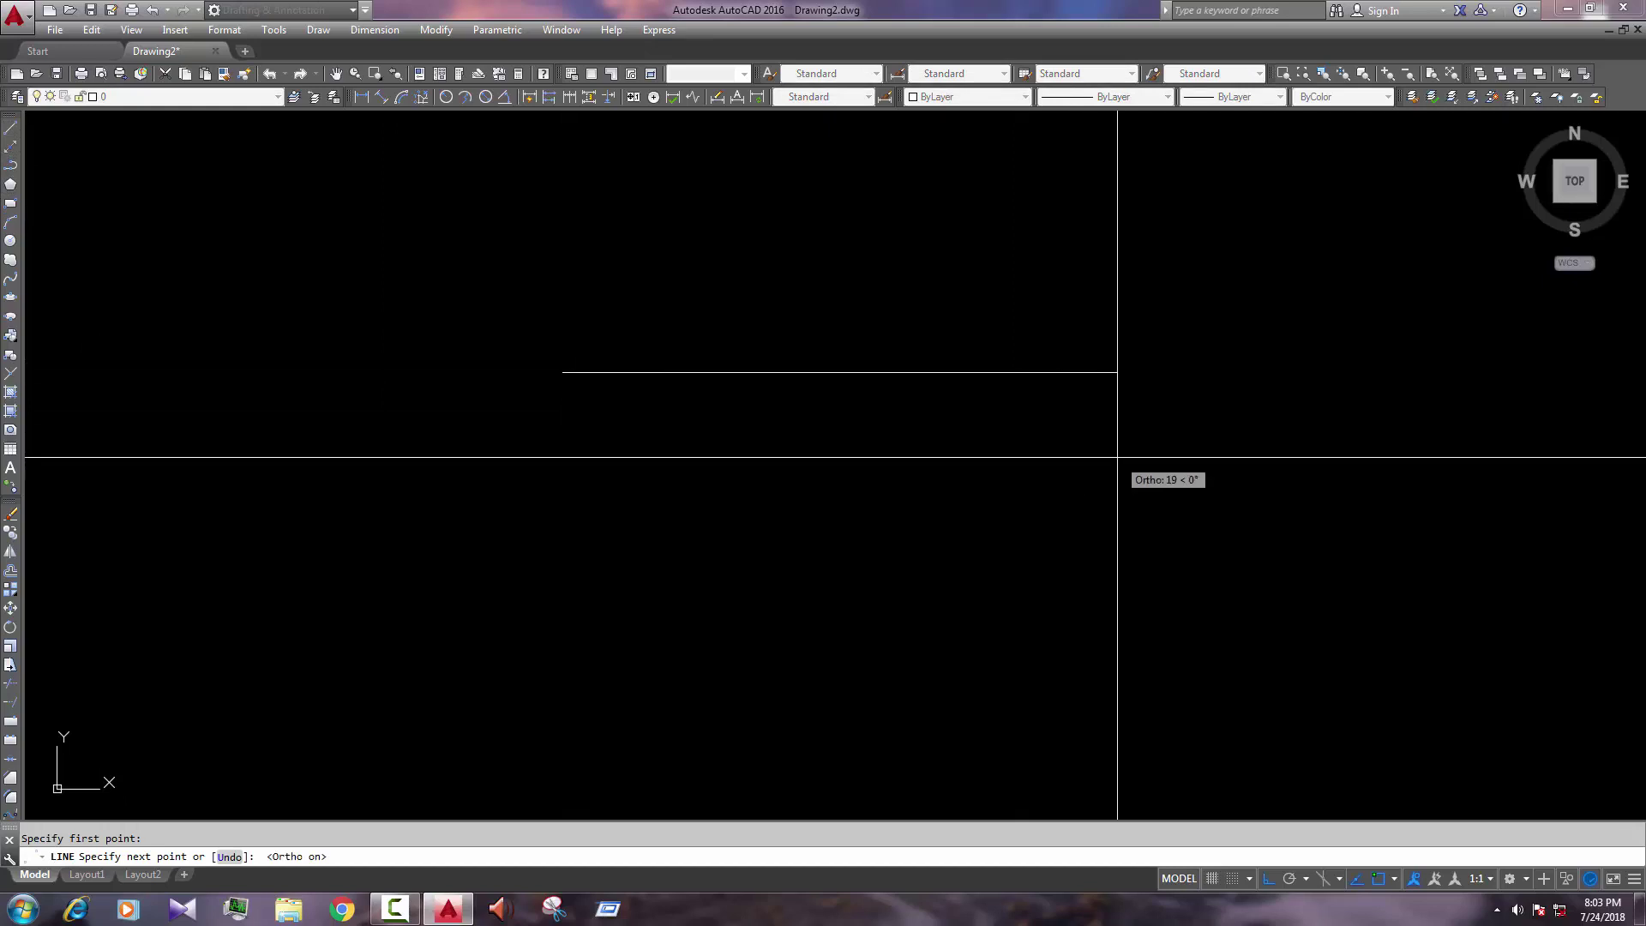
type("50")
key("Return")
key("Escape")
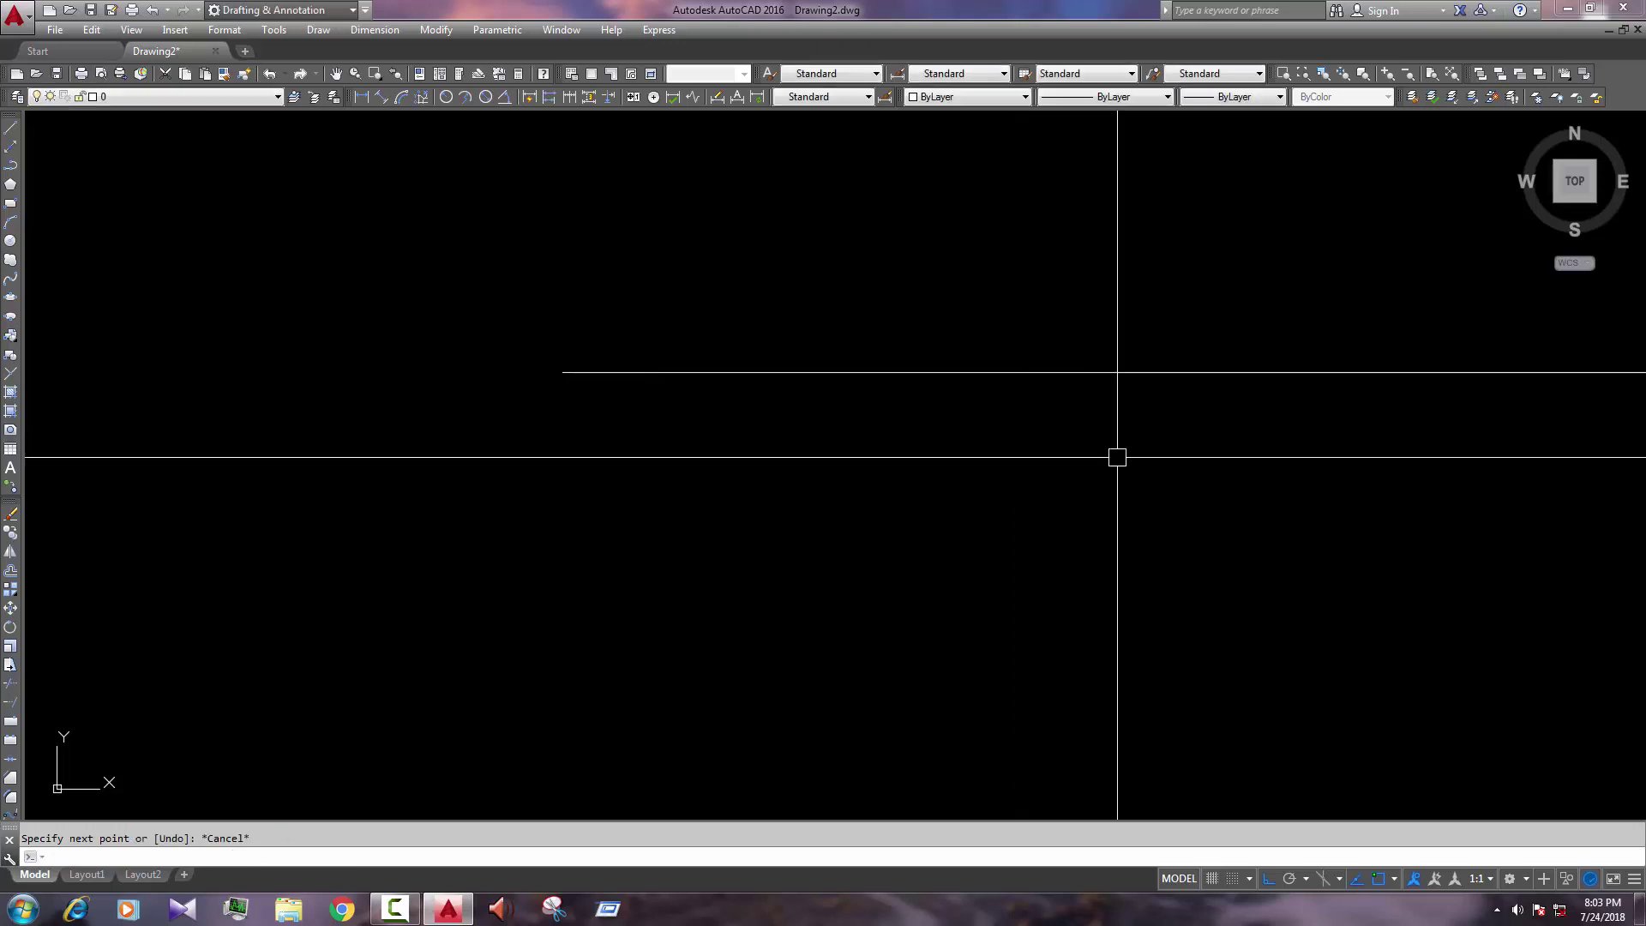
middle_click_drag(1130, 456, 858, 618)
scroll(858, 617, "down", 3)
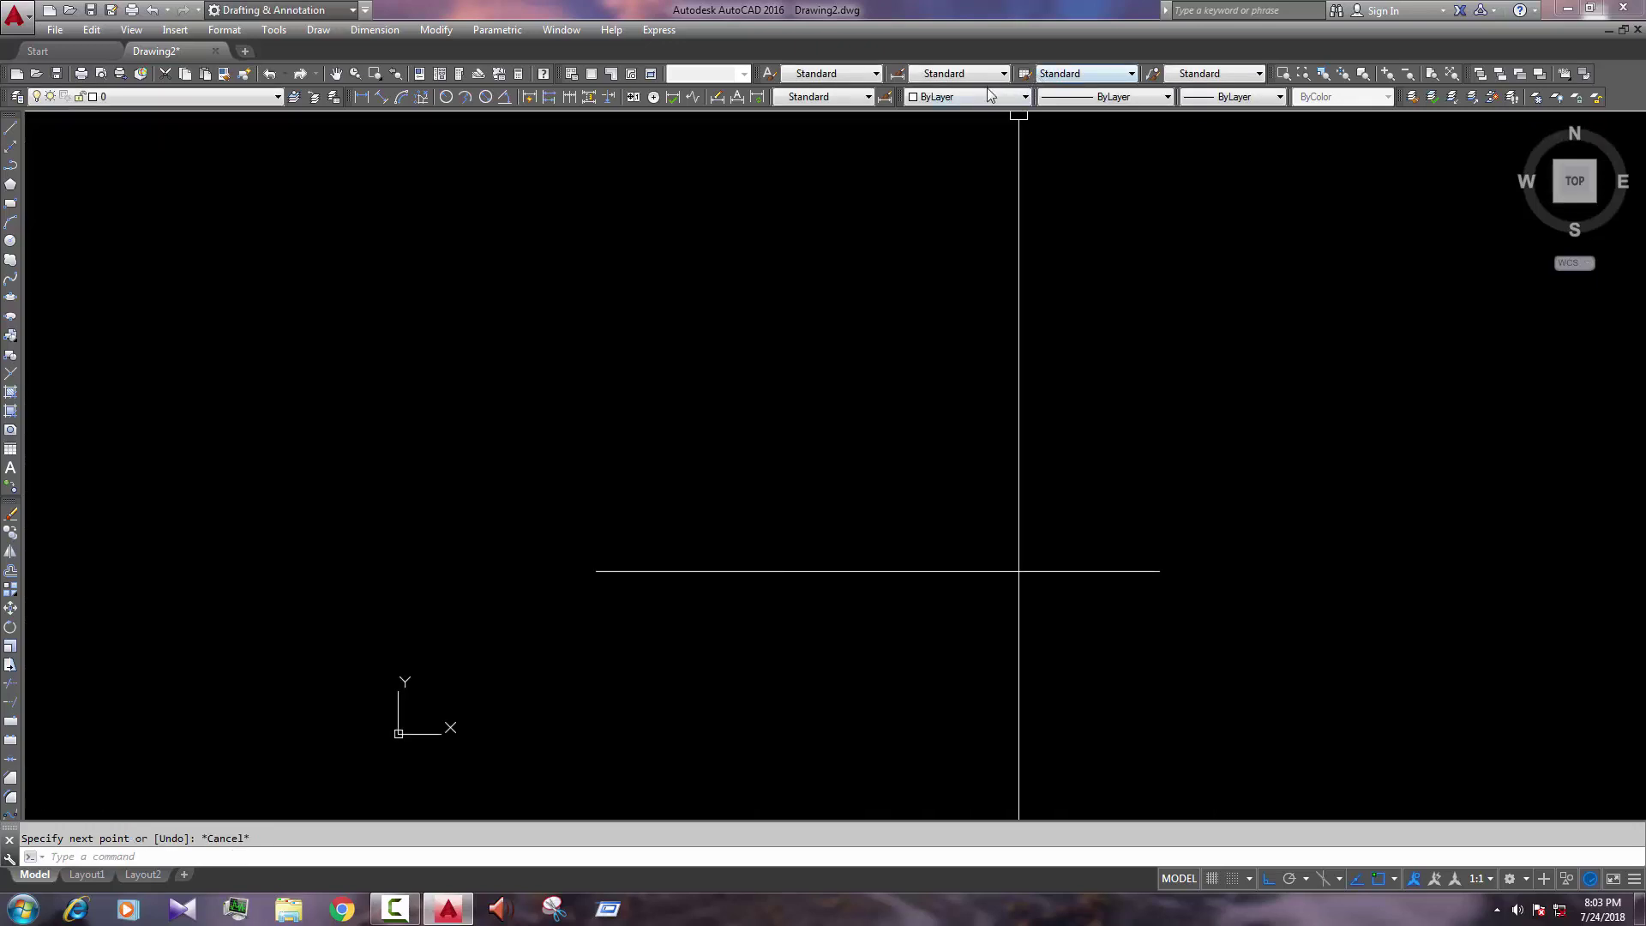
Step: Check the Dimension Style Manager, then dimension the line with 50.0000 placed above it
left_click(897, 74)
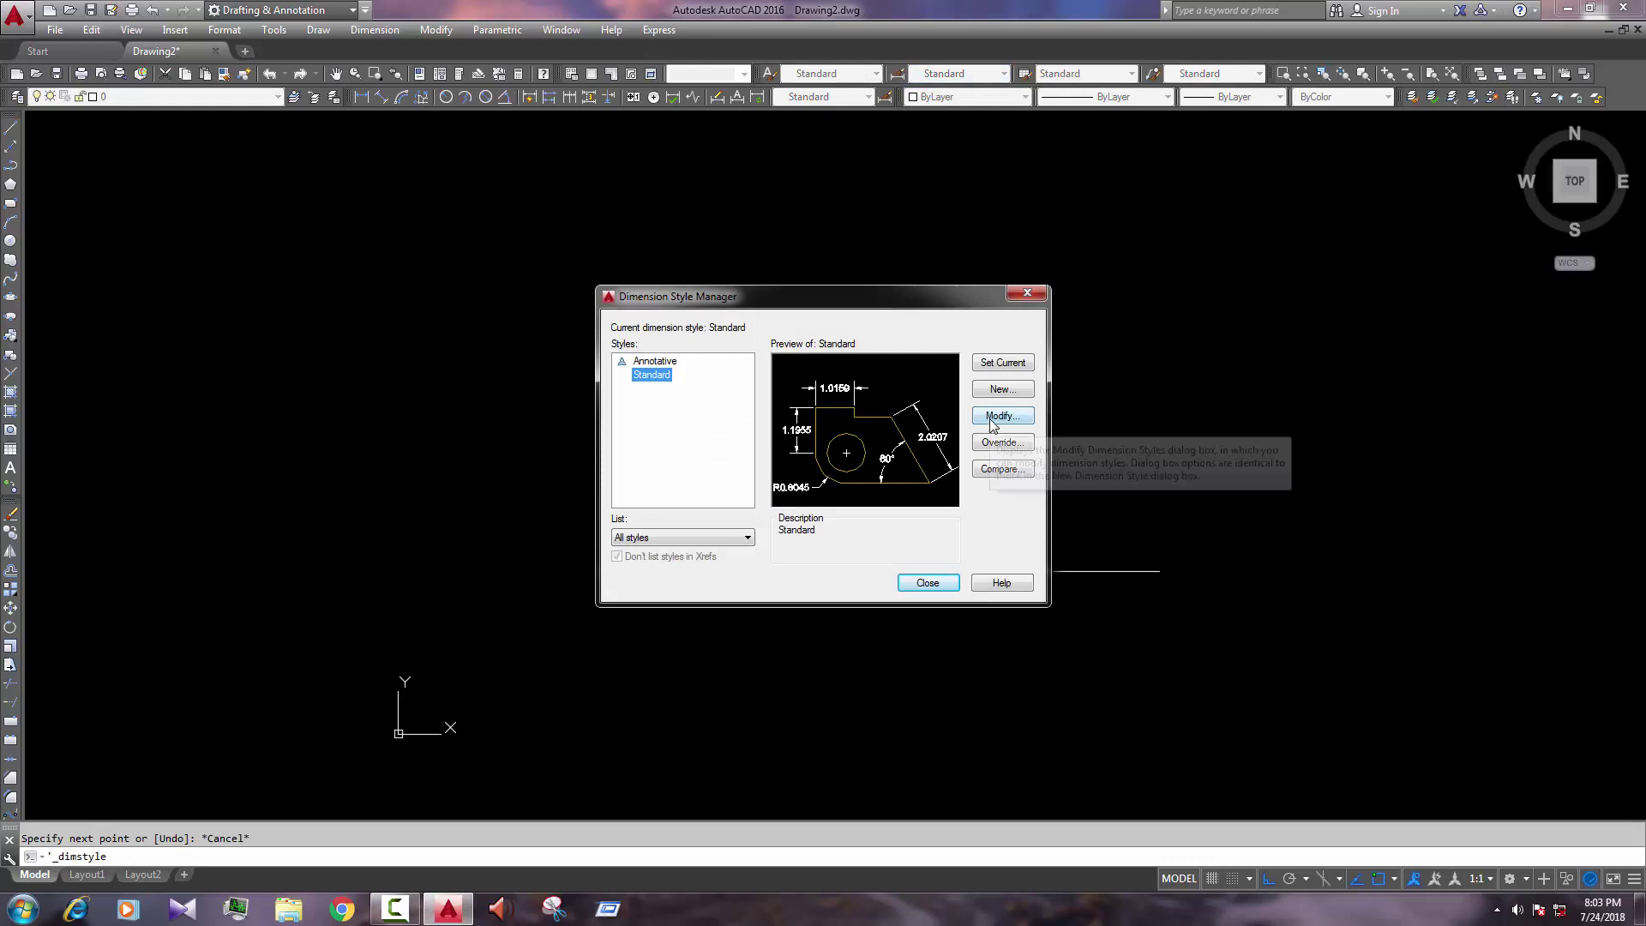
left_click(1020, 292)
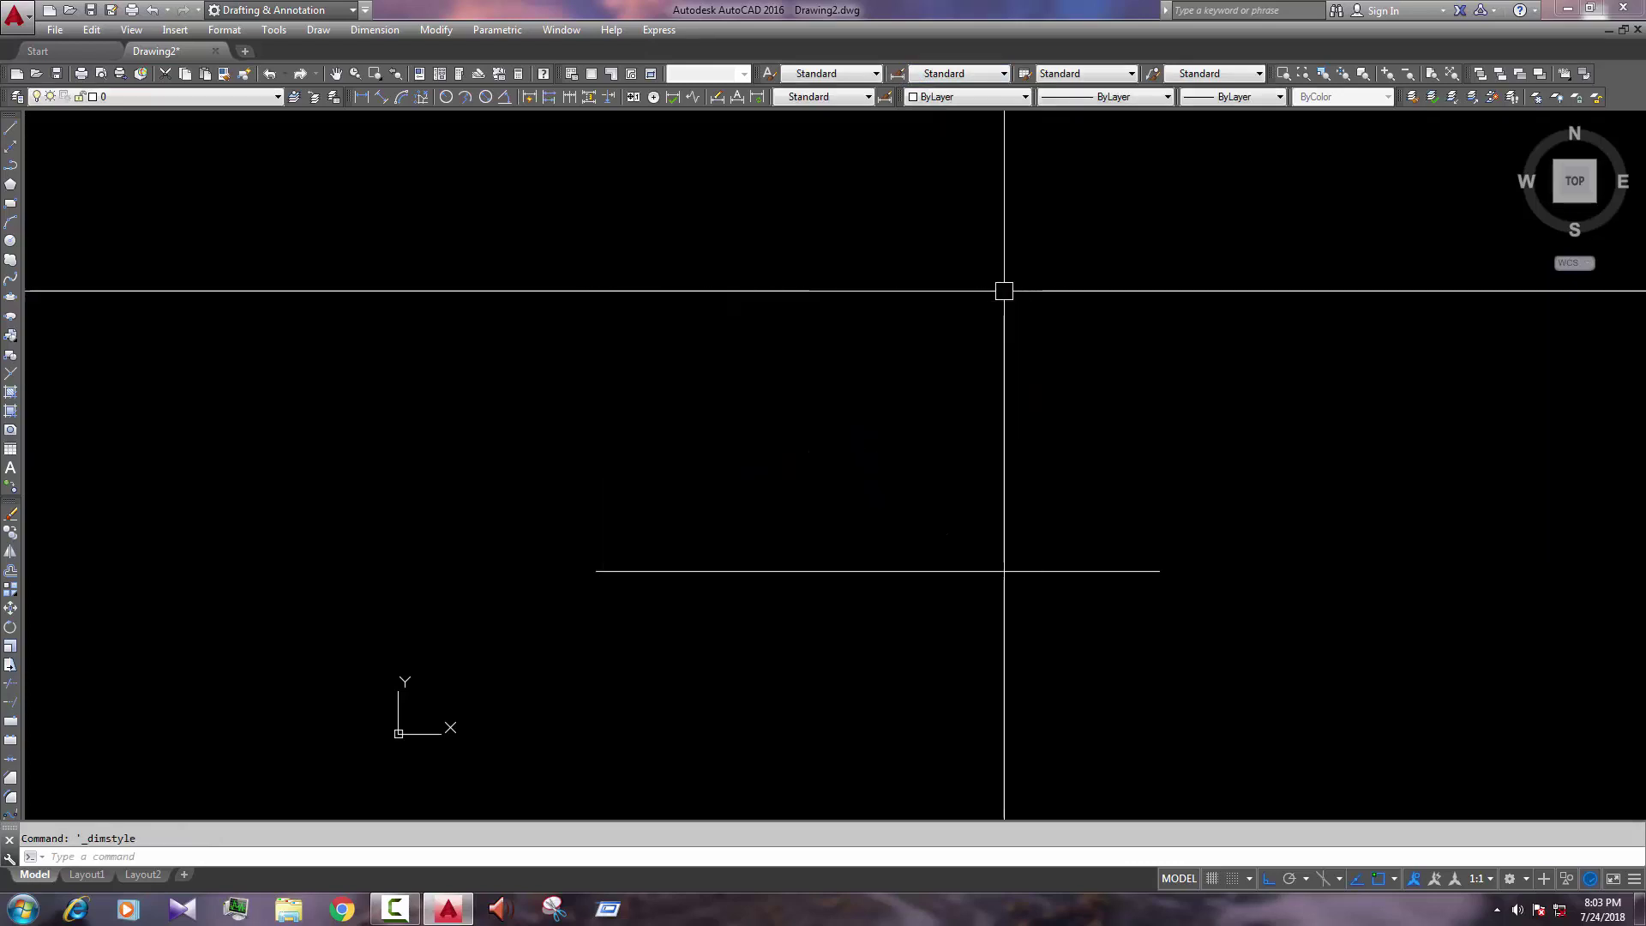
left_click(361, 96)
key("Return")
left_click(784, 570)
left_click(791, 536)
scroll(789, 555, "up", 6)
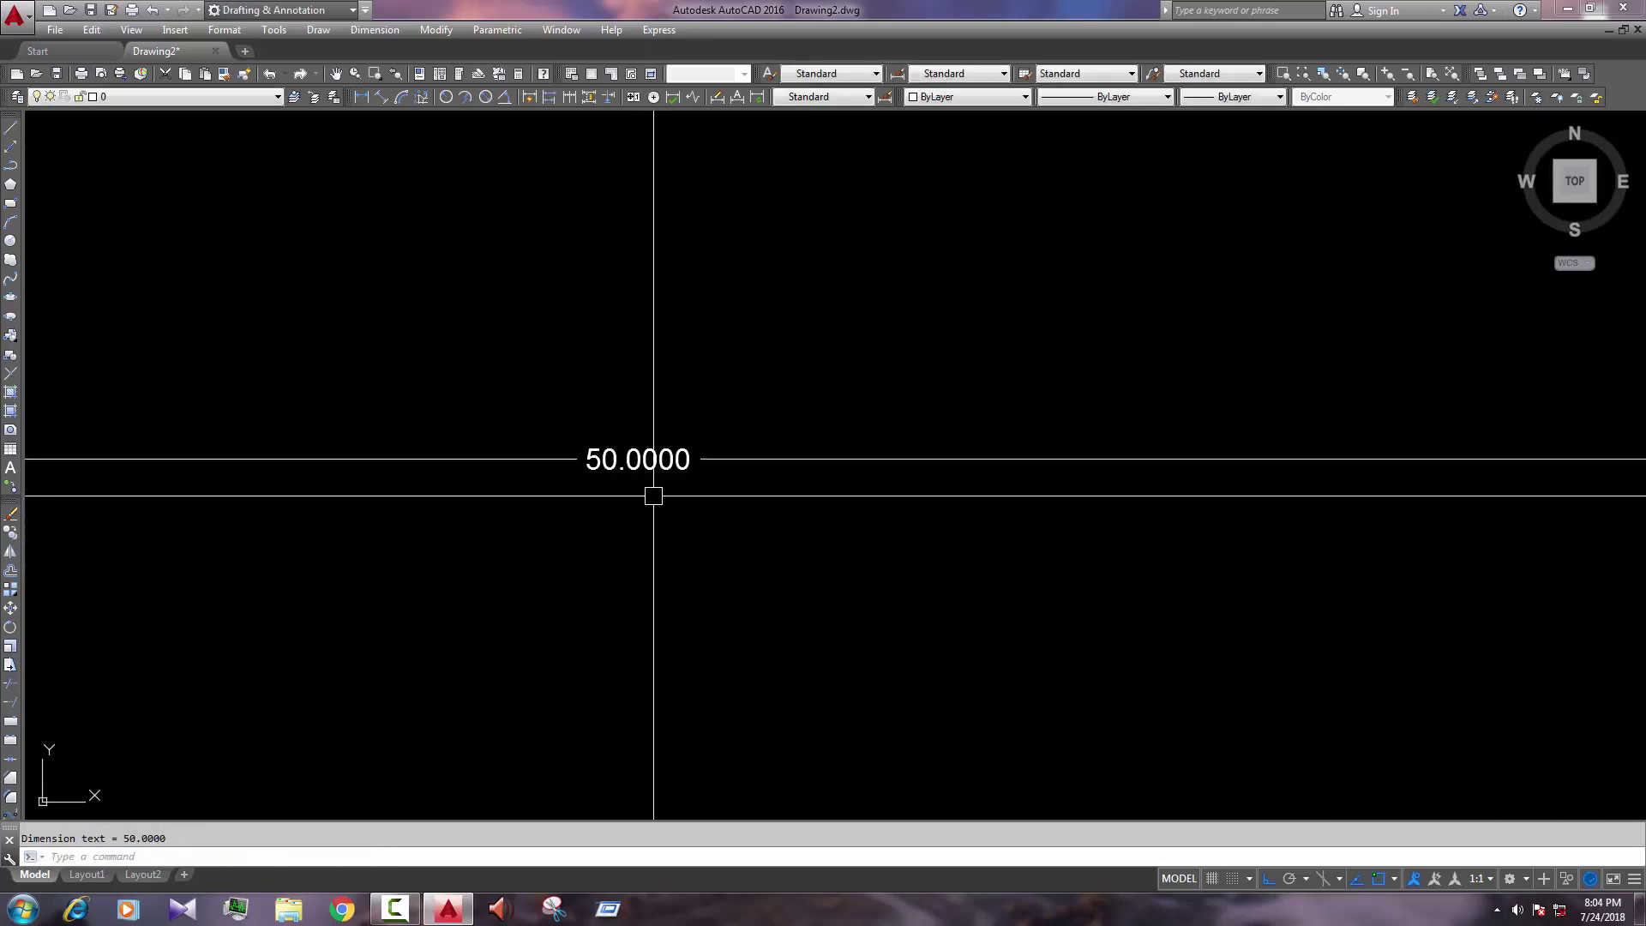
scroll(654, 496, "down", 6)
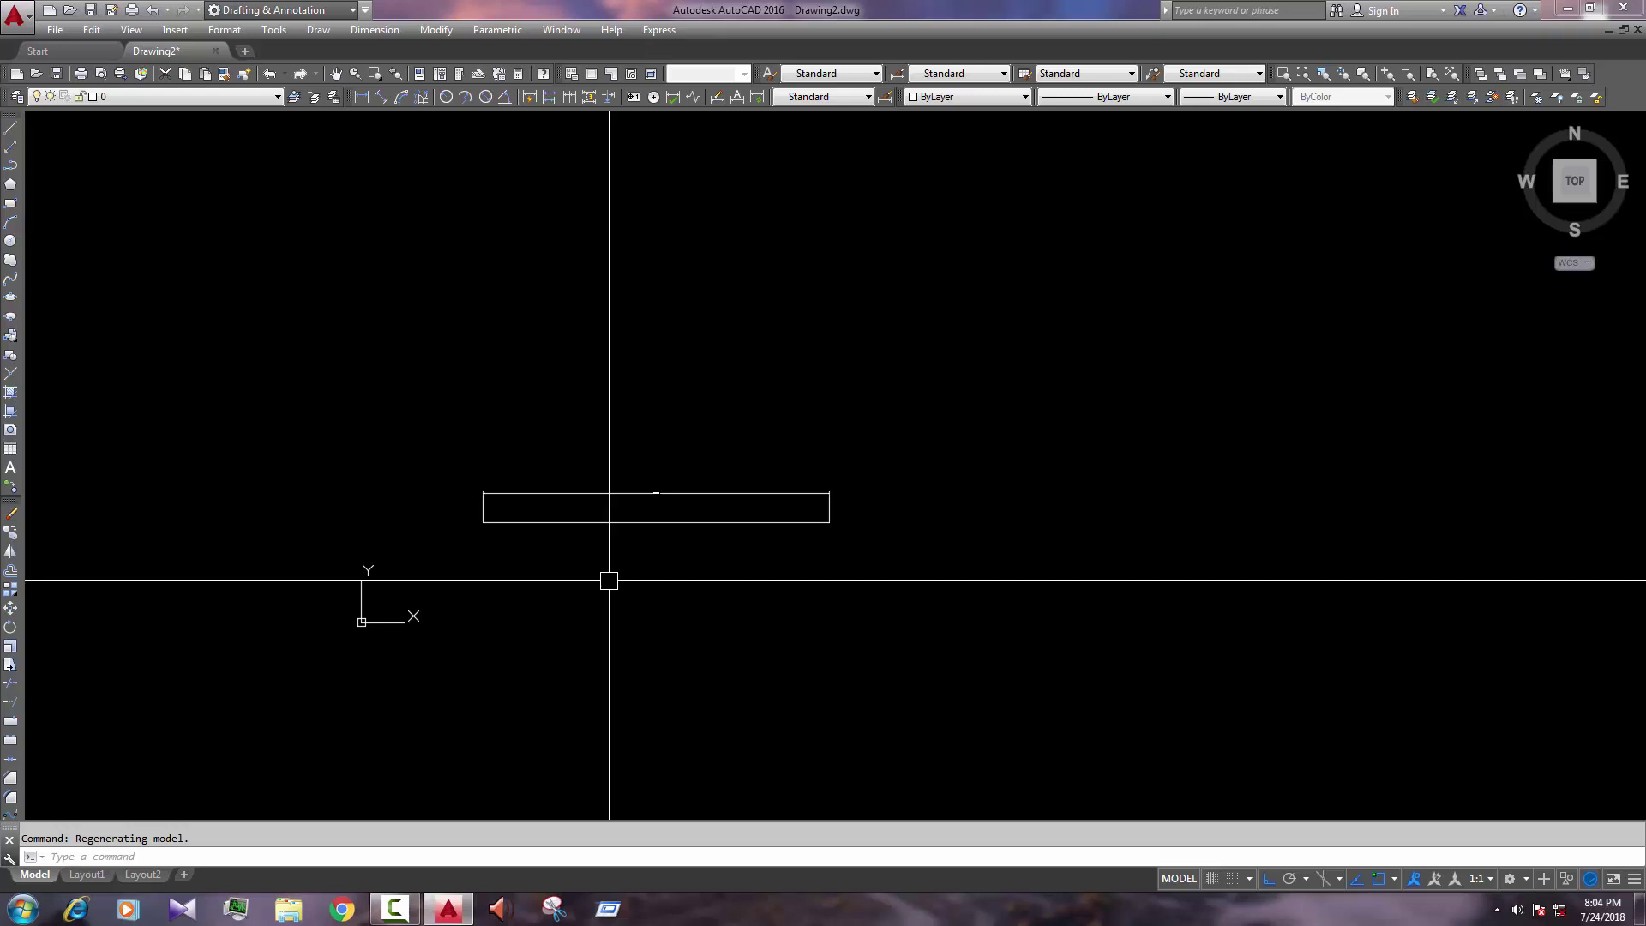
Step: Select the 50 line and its 50.0000 dimension with a crossing window and erase both
left_click(867, 577)
left_click(437, 371)
type("e")
key("Return")
middle_click_drag(687, 458, 764, 427)
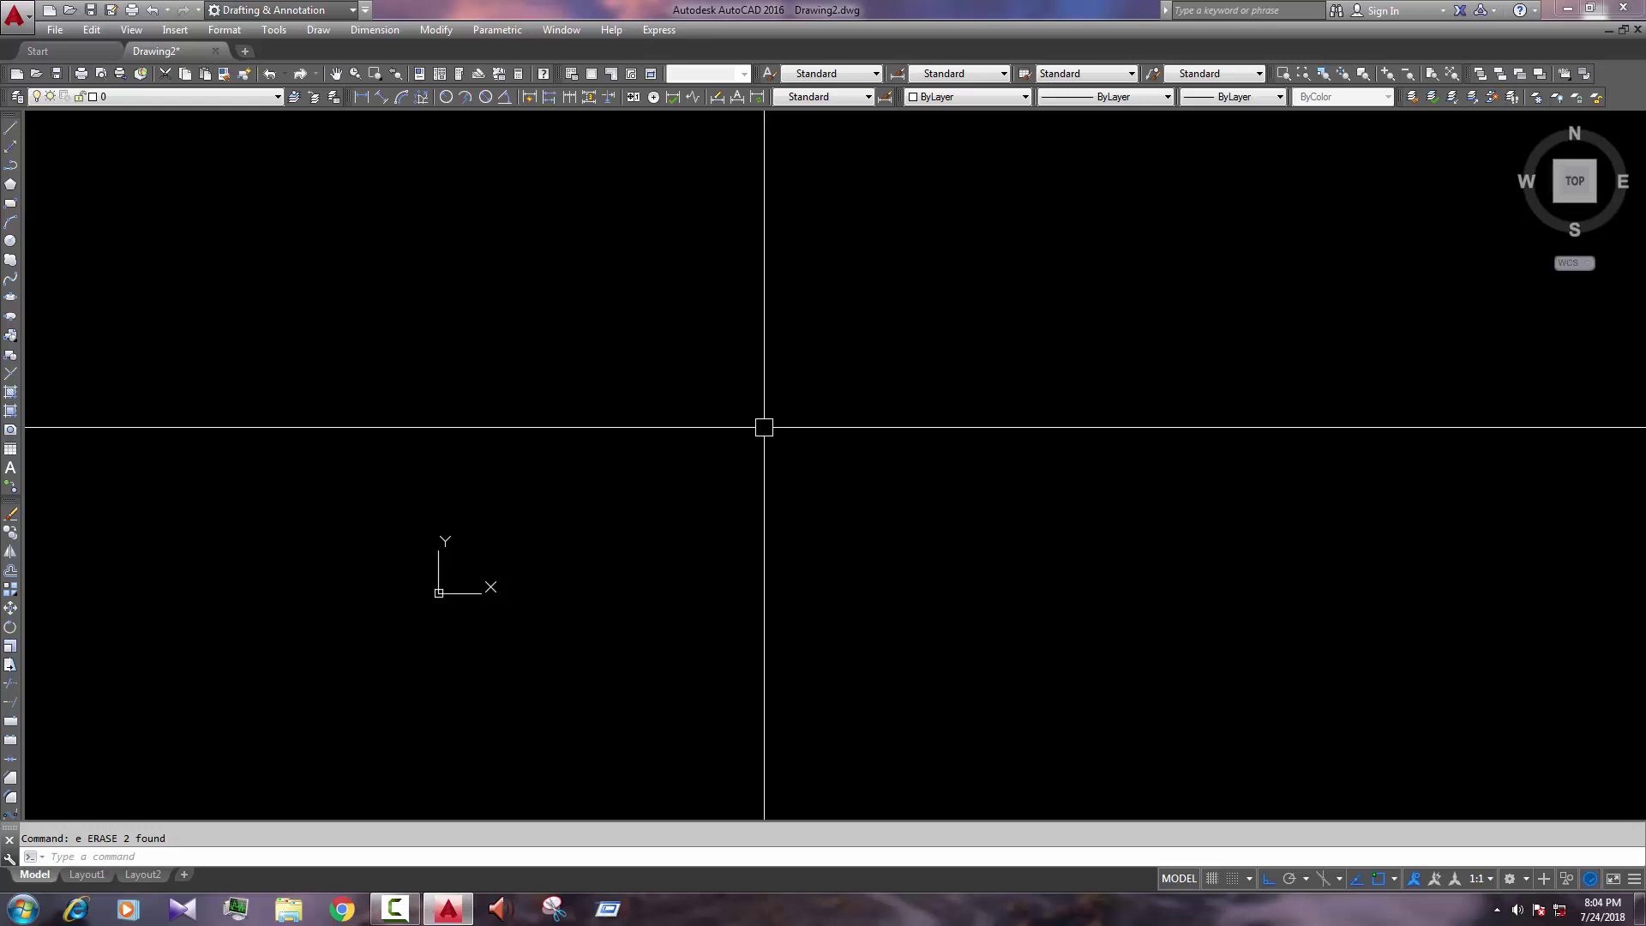